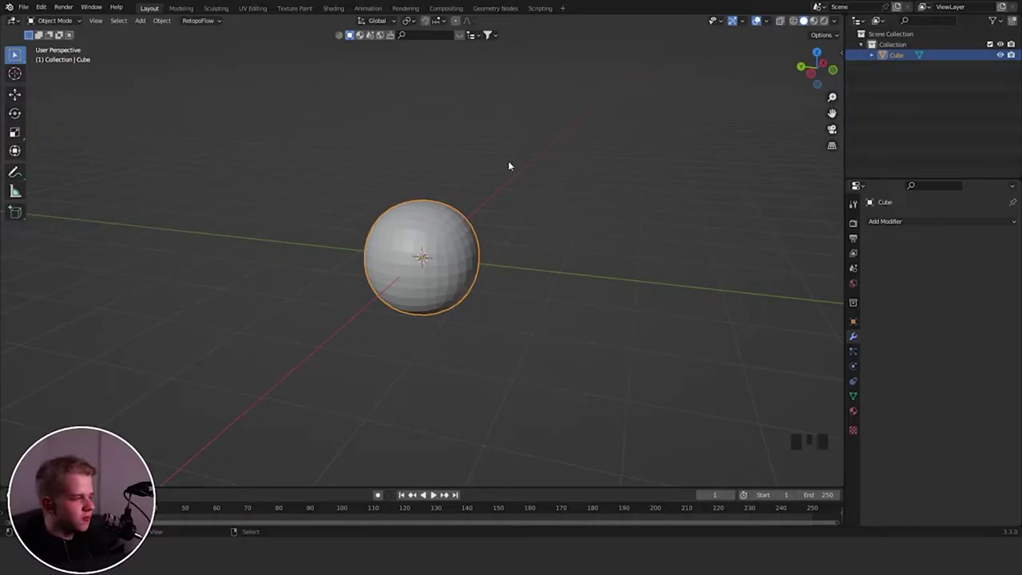
- Switch the sphere to Sculpt Mode and set the Draw brush radius to 181 px
middle_drag(481, 251, 452, 278)
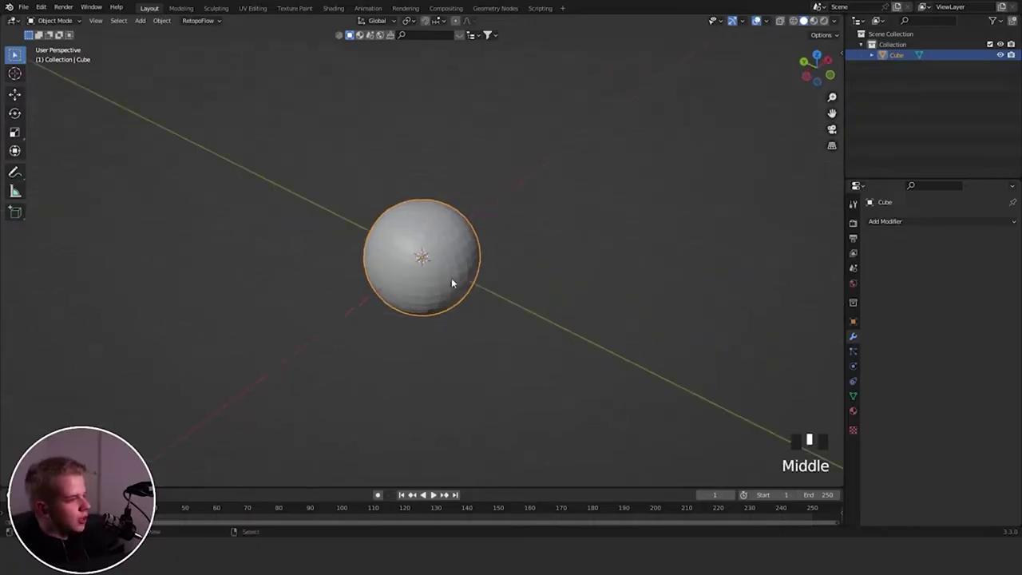
scroll(471, 267, up, 3)
key(ctrl+Tab)
key(f)
click(498, 247)
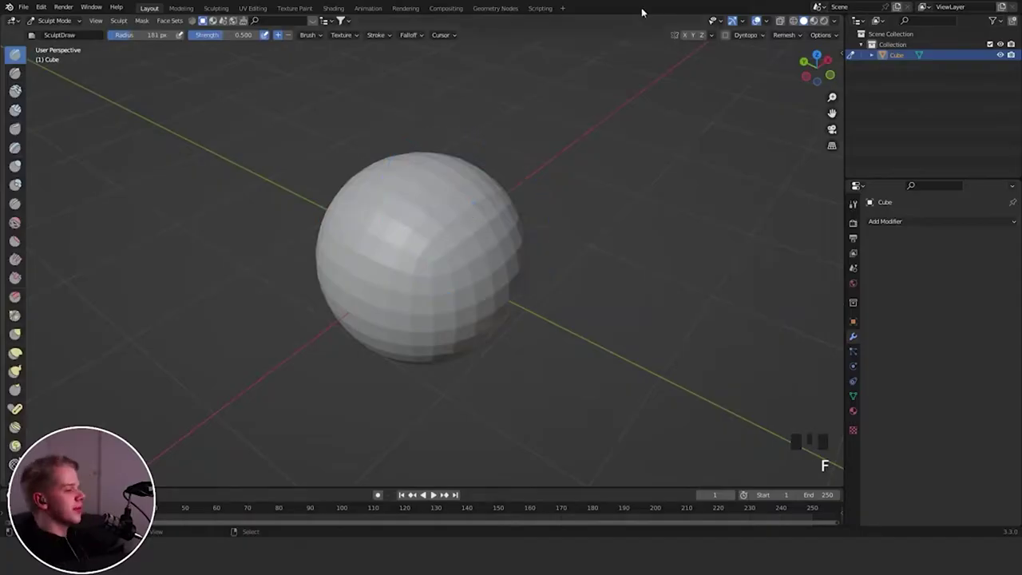
- Widen the sculpt brush list until the tool names show, and look through all available brushes
drag(29, 182, 116, 174)
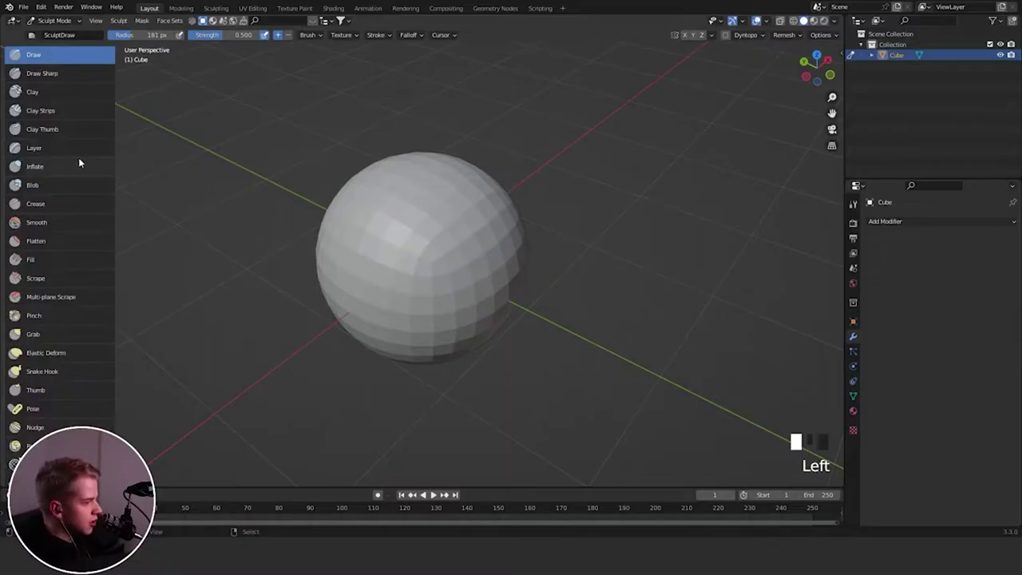
scroll(78, 163, down, 10)
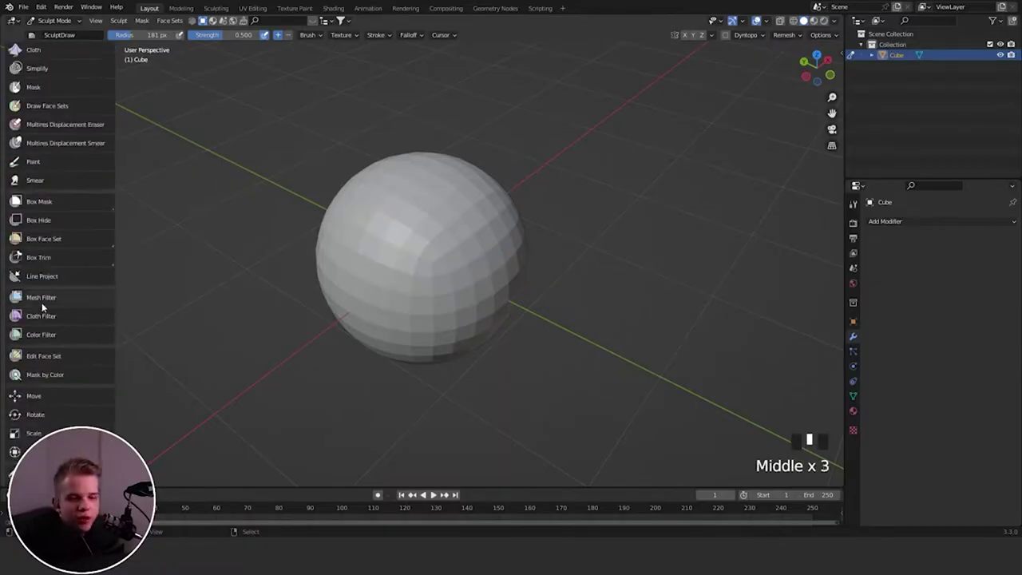
middle_drag(67, 132, 69, 359)
middle_drag(67, 132, 69, 359)
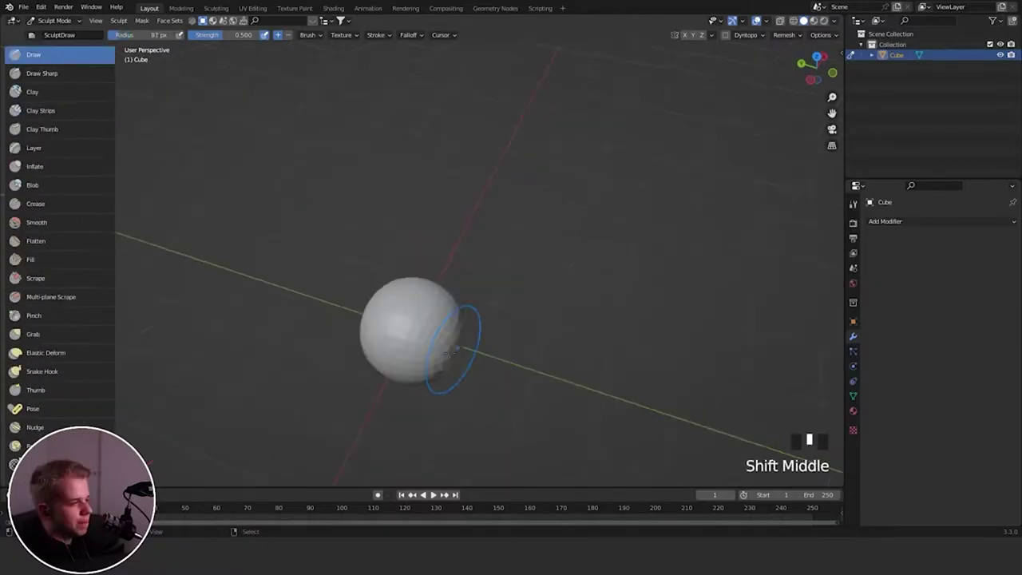
- Adjust the voxel size for a finer mesh and voxel-remesh the sphere
scroll(444, 346, up, 3)
shift+middle_drag(440, 344, 489, 263)
key(shift+r)
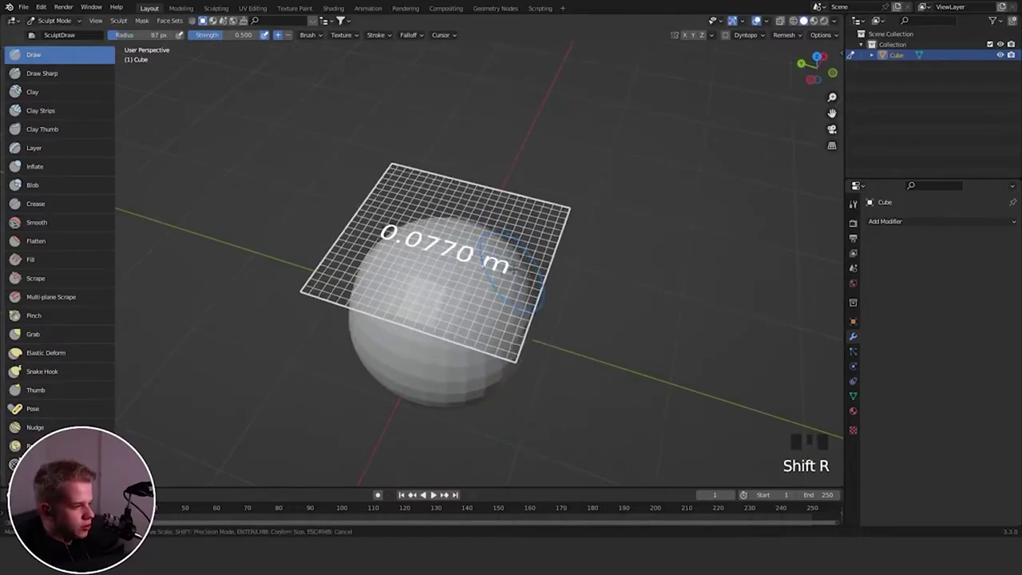
click(540, 263)
key(ctrl+r)
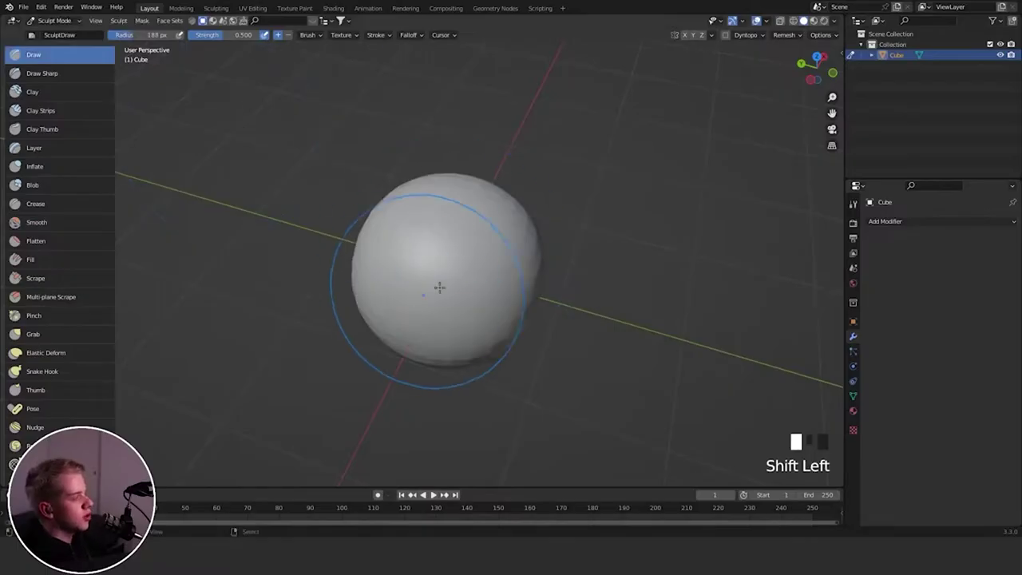
- Reduce the Draw brush radius to 48 px and try strokes on the sphere, undoing each one
key(f)
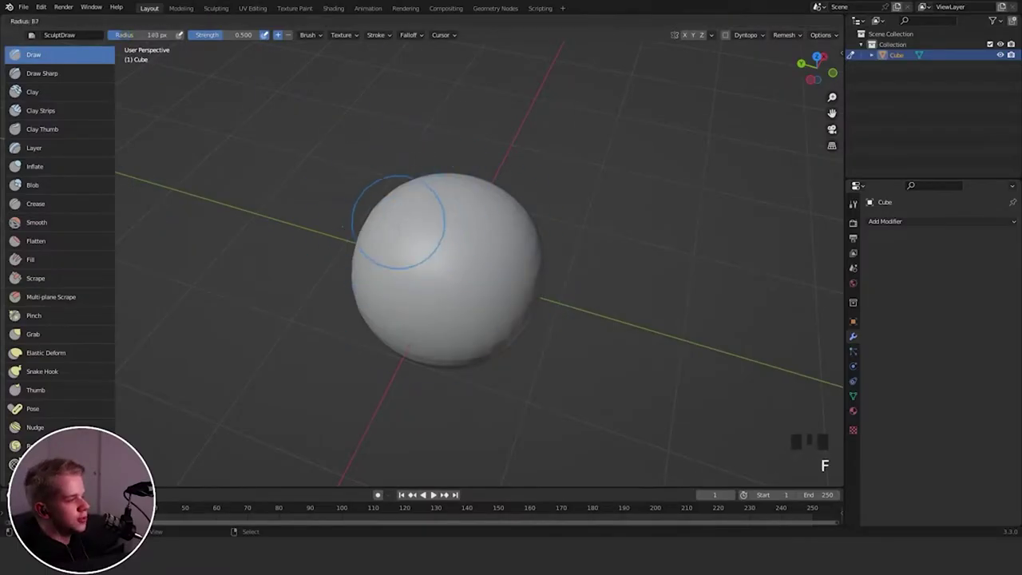
click(422, 224)
key(f)
mouse_move(394, 321)
mouse_down()
mouse_move(454, 214)
mouse_move(403, 292)
mouse_up()
key(ctrl+z)
middle_drag(447, 302, 440, 272)
mouse_move(461, 198)
mouse_down()
mouse_move(418, 323)
mouse_move(466, 198)
mouse_move(439, 326)
mouse_move(450, 345)
mouse_up()
key(ctrl+z)
- Raise the Draw brush strength to 1.000 and try looping raised strokes on the front of the sphere
key(shift+f)
click(503, 234)
middle_drag(453, 343, 510, 81)
key(ctrl+z)
drag(435, 188, 468, 244)
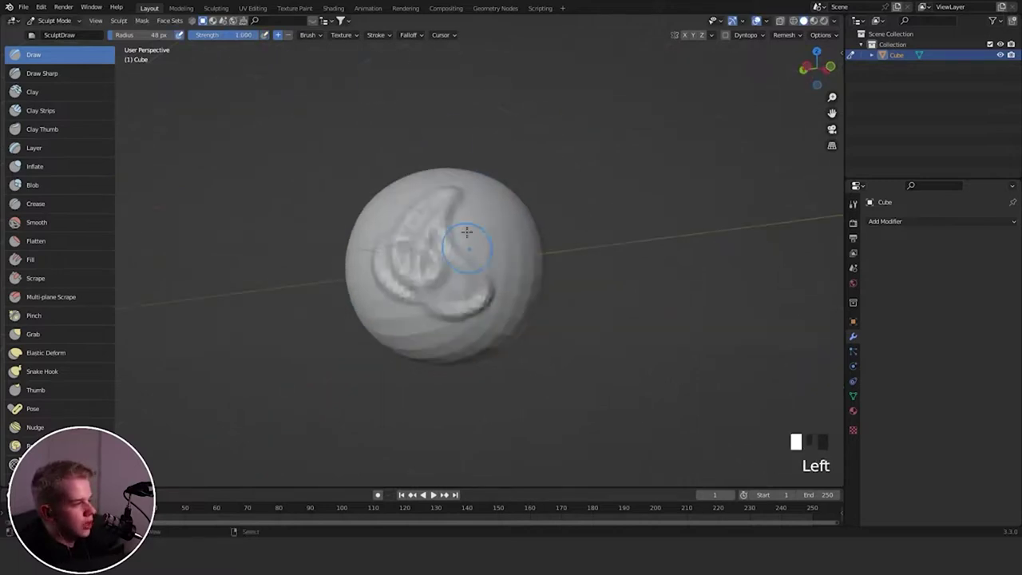
key(ctrl+z)
drag(407, 305, 477, 223)
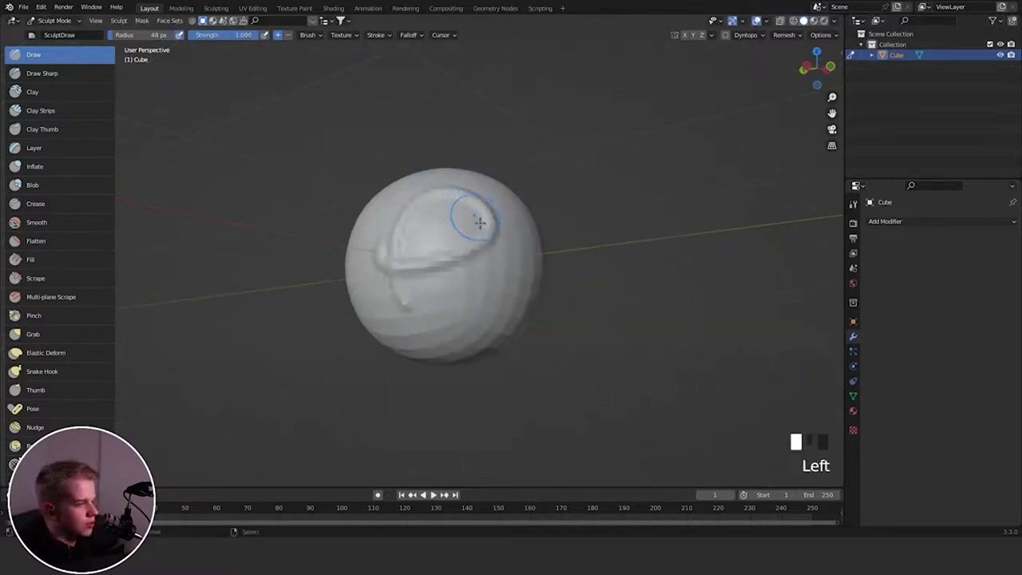
key(ctrl+z)
mouse_move(380, 294)
mouse_down()
mouse_move(367, 279)
mouse_move(495, 183)
mouse_move(417, 291)
mouse_move(436, 269)
mouse_move(435, 245)
mouse_move(495, 205)
mouse_move(505, 222)
mouse_move(449, 310)
mouse_move(407, 312)
mouse_up()
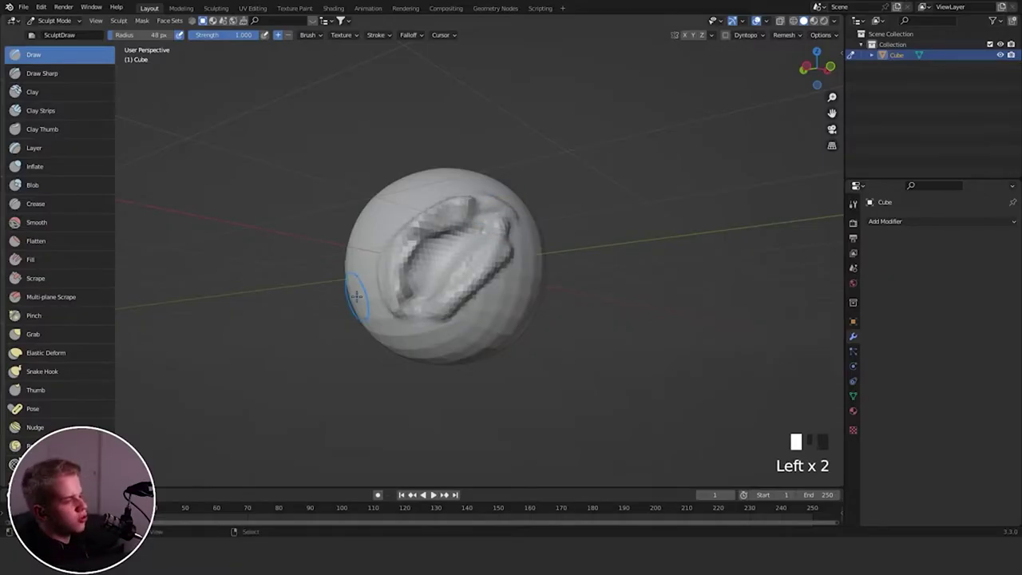
- Undo all the Draw brush test strokes on the sphere
key(ctrl+z)
key(ctrl+z)
key(ctrl+z)
key(ctrl+z)
key(ctrl+z)
key(ctrl+z)
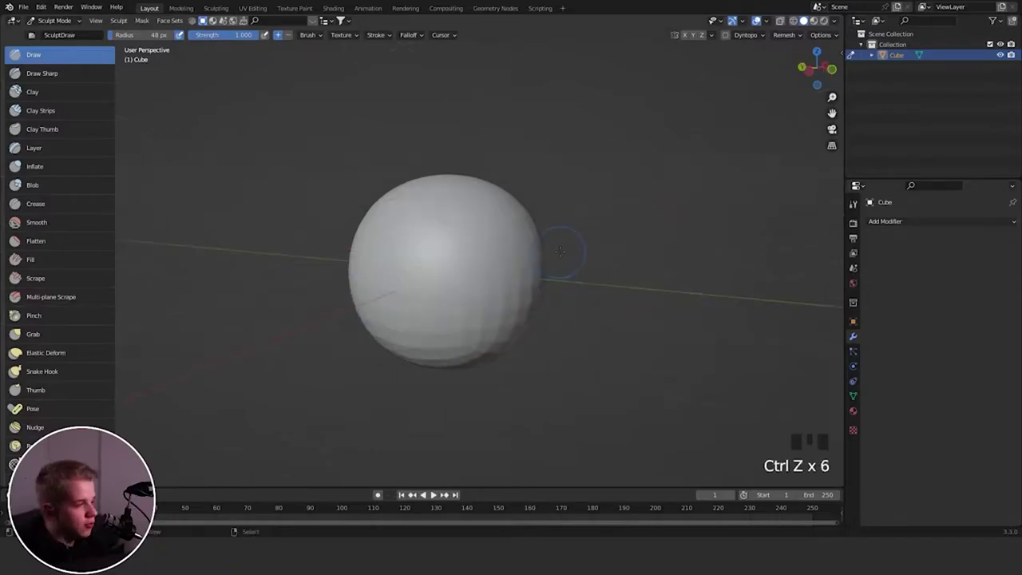
- Switch to the Draw Sharp brush and try a stroke across the sphere, undoing it
click(86, 72)
mouse_move(494, 217)
mouse_down()
mouse_move(454, 302)
mouse_move(384, 262)
mouse_up()
key(ctrl+z)
key(ctrl+z)
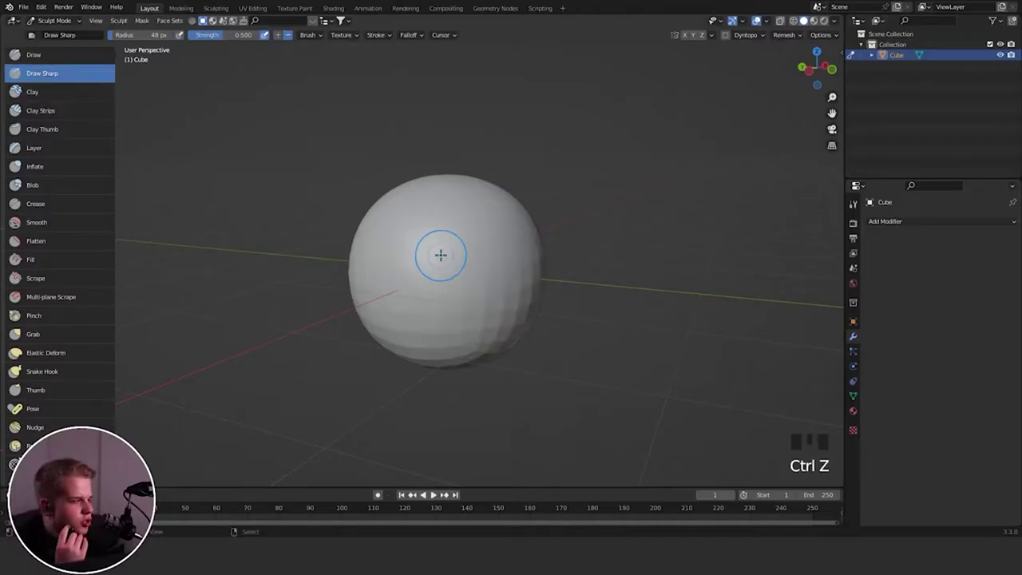
- Examine the Draw Sharp brush's falloff settings and try a short stroke on the sphere's front, undoing it
click(348, 37)
mouse_move(406, 37)
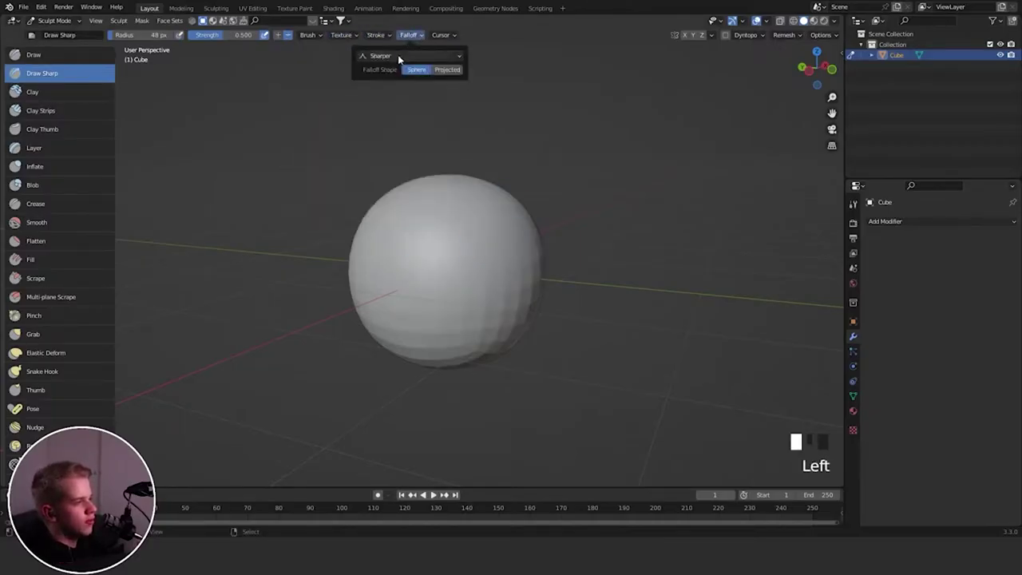
click(399, 57)
drag(479, 230, 462, 269)
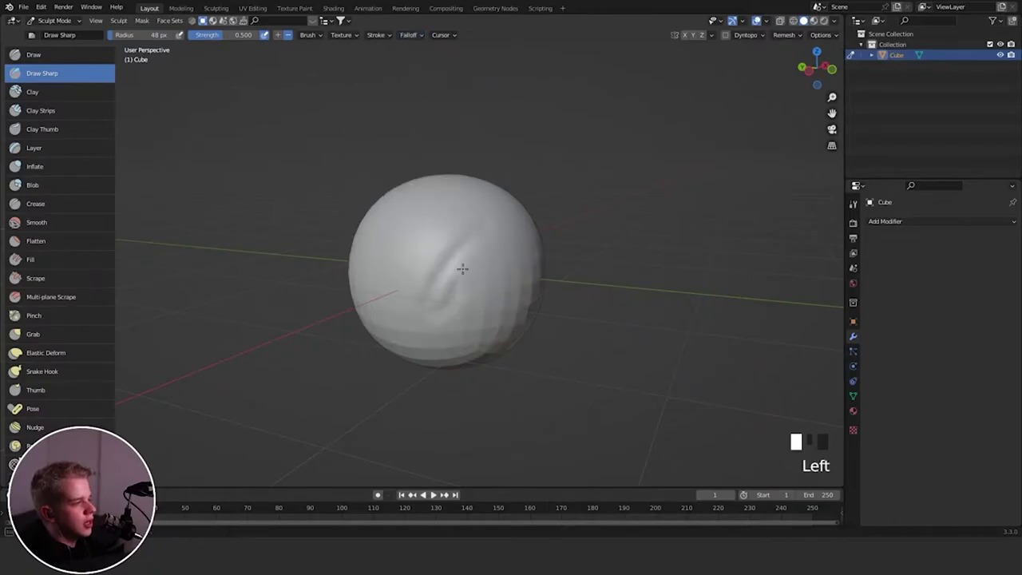
key(ctrl+z)
ctrl+middle_drag(434, 274, 429, 247)
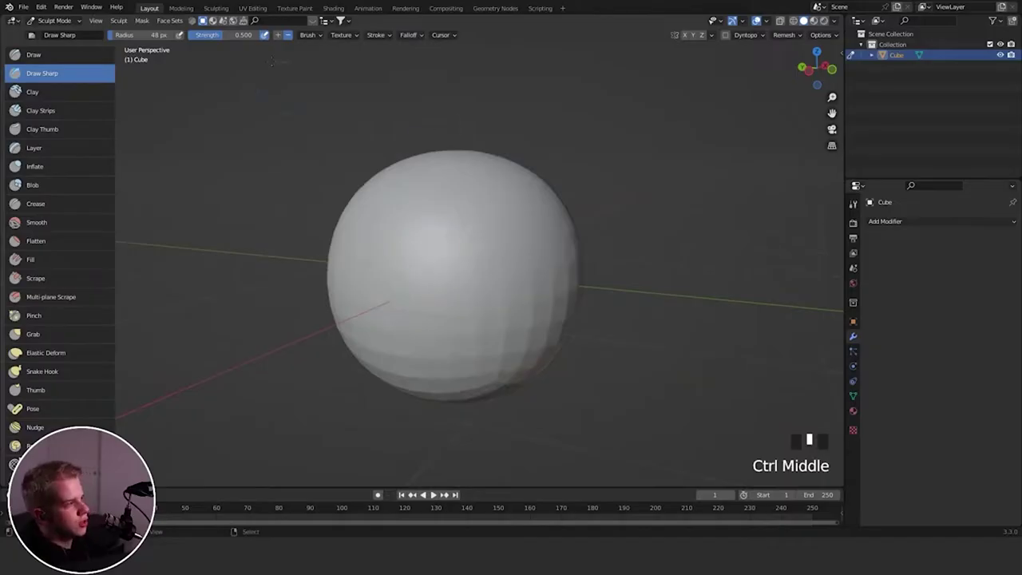
- Set the Draw Sharp brush direction to Add and try a stroke down the sphere, undoing it
click(276, 36)
key(ctrl+z)
mouse_move(482, 199)
mouse_down()
mouse_move(492, 217)
mouse_move(448, 245)
mouse_move(483, 220)
mouse_move(493, 327)
mouse_up()
key(ctrl+z)
key(ctrl+z)
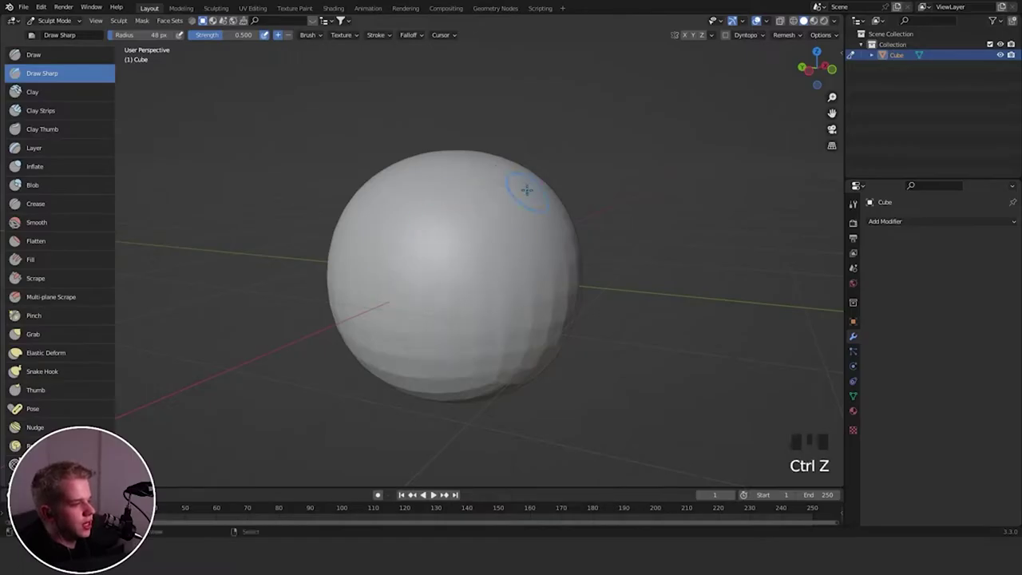
- Try several diagonal Draw Sharp strokes across the upper front of the sphere, undoing each one
drag(512, 209, 432, 251)
key(ctrl+z)
drag(469, 214, 377, 264)
key(ctrl+z)
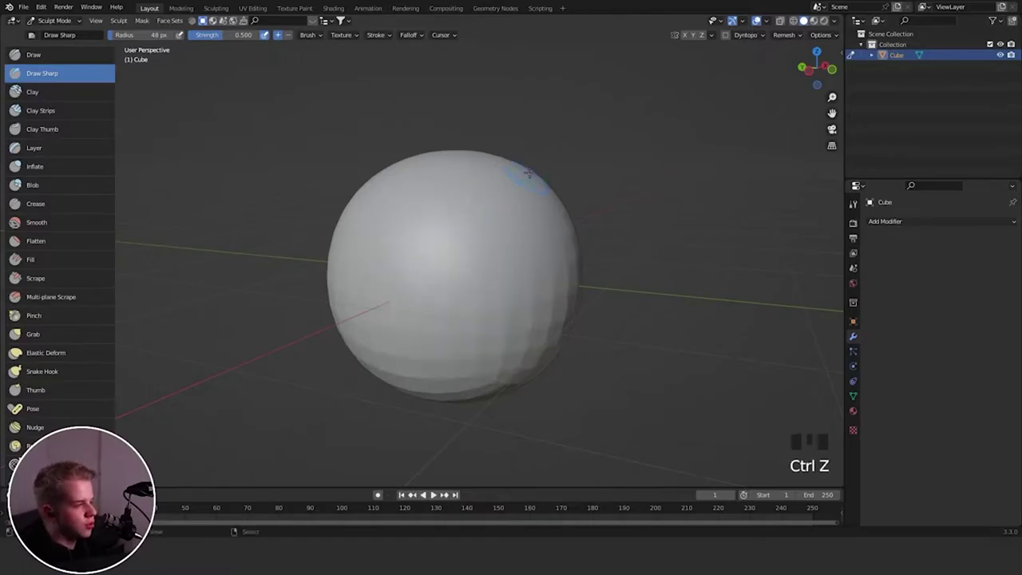
drag(481, 209, 390, 259)
key(ctrl+z)
- Try an inverted Draw Sharp stroke, undo it, and sculpt sharp diagonal lines across the sphere's front
mouse_move(514, 204)
ctrl+mouse_down()
mouse_move(389, 348)
mouse_move(493, 164)
mouse_move(404, 328)
mouse_move(406, 305)
ctrl+mouse_up()
key(ctrl+z)
drag(483, 230, 398, 319)
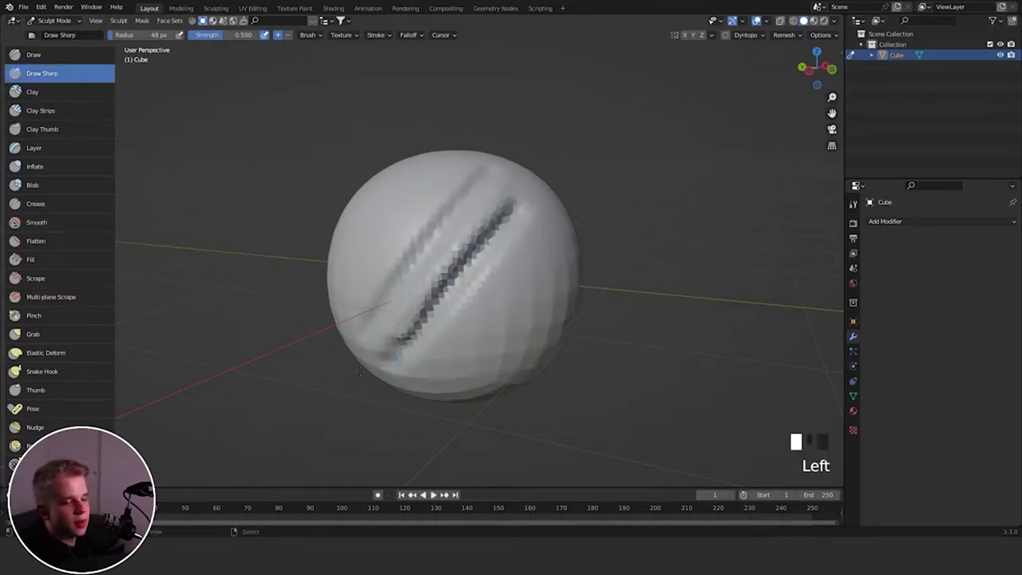
- Switch to the Clay brush and try build-up strokes on a clean side of the sphere
click(36, 92)
mouse_move(304, 216)
middle_down()
mouse_move(452, 253)
mouse_move(427, 211)
middle_up()
scroll(452, 253, down, 4)
scroll(452, 231, up, 4)
key(ctrl+z)
drag(484, 189, 415, 248)
- Set the Clay brush radius to 154 px and its strength to 0.715, undoing the test stroke
key(f)
click(489, 196)
key(shift+f)
click(483, 229)
middle_drag(407, 252, 432, 237)
key(ctrl+z)
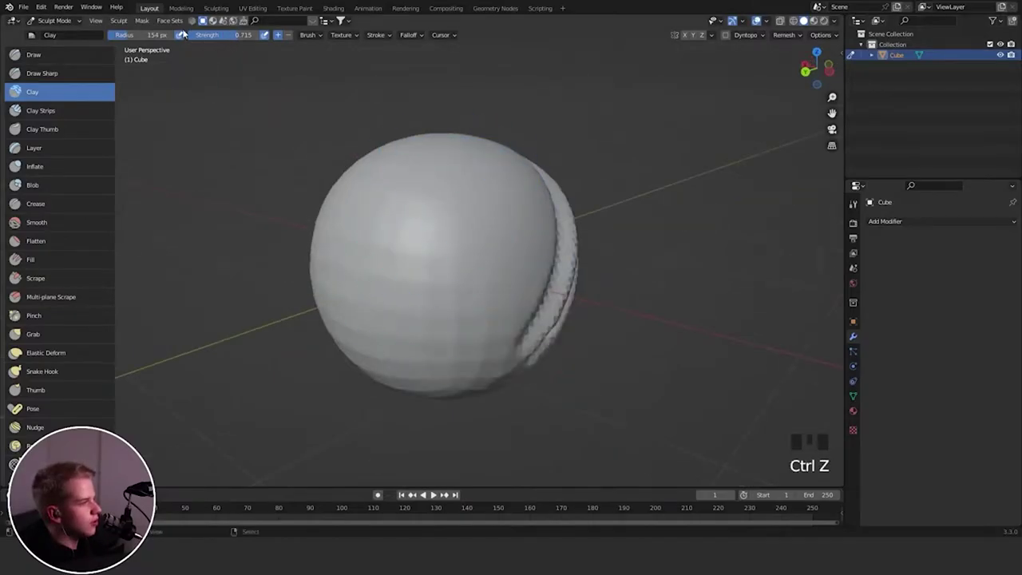
- Build up broad rounded volumes around the sides of the sphere with the Clay brush at 75 px radius
mouse_move(438, 294)
mouse_down()
mouse_move(452, 233)
mouse_move(385, 247)
mouse_move(477, 338)
mouse_move(489, 247)
mouse_up()
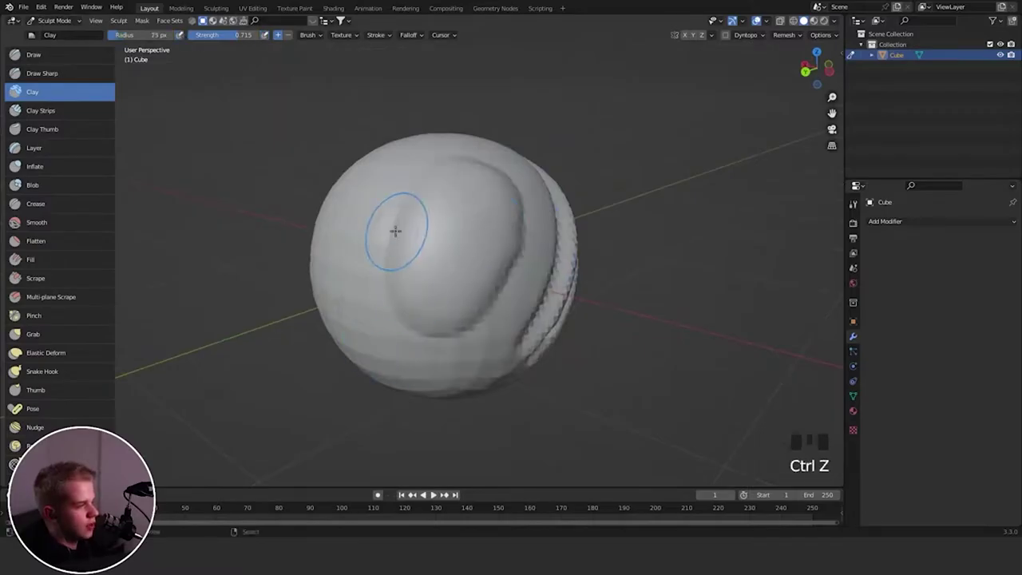
middle_drag(383, 247, 472, 244)
ctrl+middle_drag(471, 244, 466, 281)
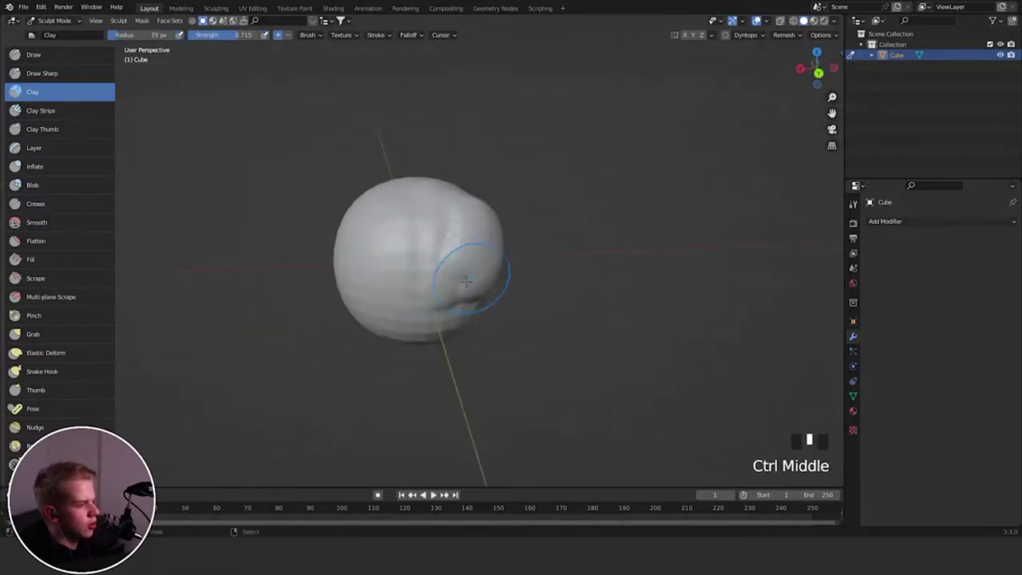
drag(466, 282, 479, 247)
mouse_move(479, 247)
middle_down()
mouse_move(447, 272)
mouse_move(384, 231)
middle_up()
mouse_move(383, 248)
mouse_down()
mouse_move(454, 237)
mouse_move(478, 280)
mouse_up()
middle_drag(478, 279, 392, 232)
drag(436, 222, 464, 165)
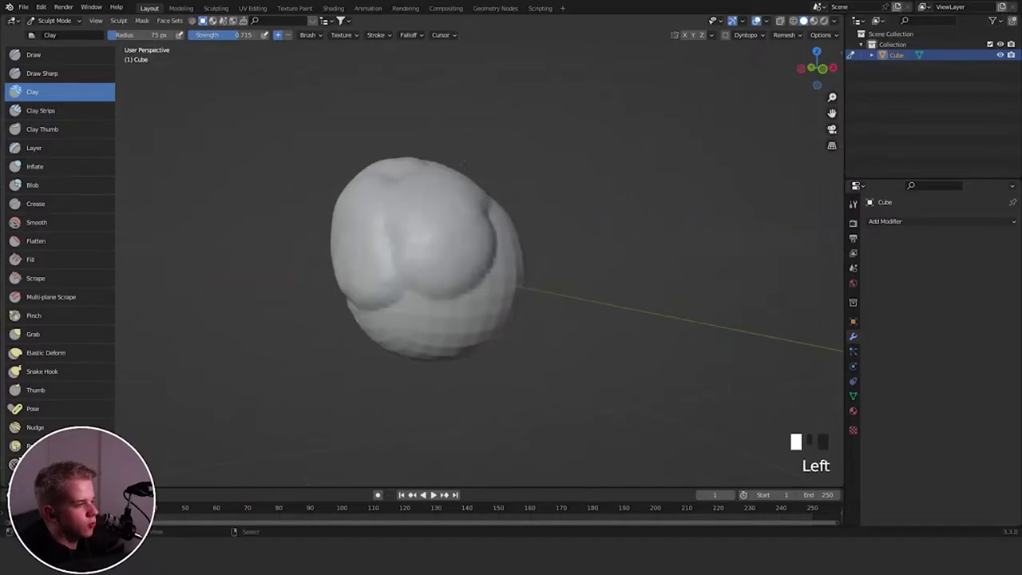
- Add more overlapping Clay strokes over the top and remaining sides of the form
middle_drag(464, 165, 397, 260)
mouse_move(391, 268)
mouse_down()
mouse_move(391, 210)
mouse_move(420, 311)
mouse_move(452, 297)
mouse_up()
middle_drag(452, 272, 390, 259)
mouse_move(407, 244)
mouse_down()
mouse_move(477, 257)
mouse_move(464, 275)
mouse_up()
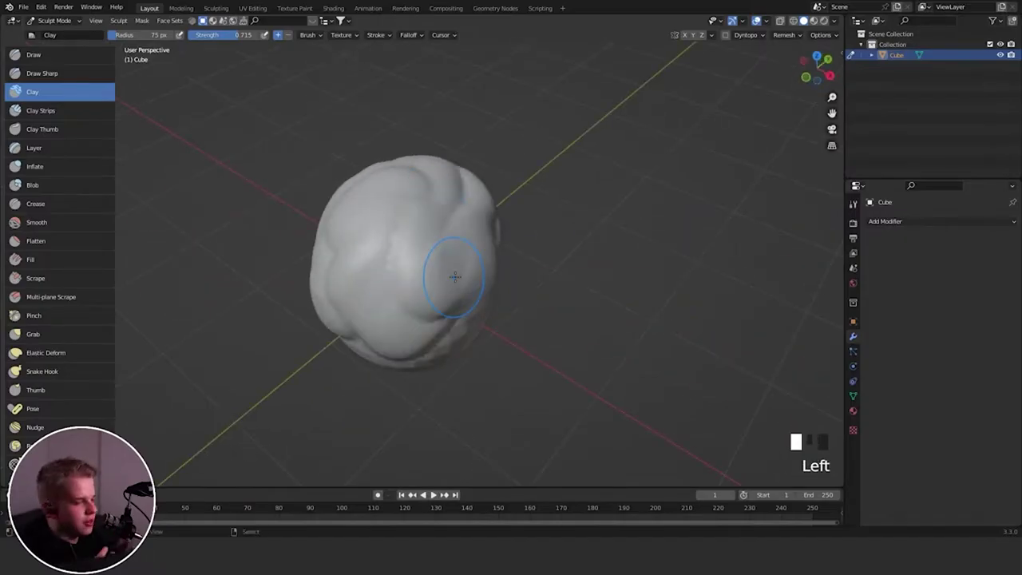
middle_drag(446, 182, 451, 172)
mouse_move(399, 268)
middle_down()
mouse_move(477, 178)
mouse_move(414, 277)
mouse_move(423, 251)
mouse_move(472, 258)
mouse_move(479, 249)
middle_up()
- Switch to the Clay Strips brush at 55 px radius and lay strokes over the smooth underside of the form
click(41, 110)
key(f)
click(458, 221)
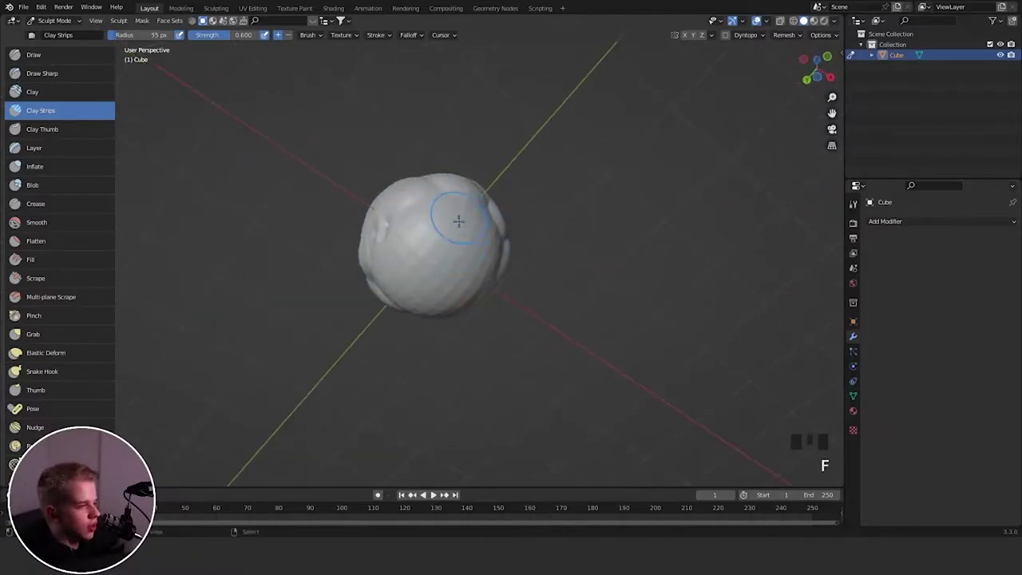
mouse_move(469, 215)
middle_down()
mouse_move(431, 260)
mouse_move(425, 291)
mouse_move(425, 247)
middle_up()
middle_drag(425, 247, 409, 237)
mouse_move(409, 237)
mouse_down()
mouse_move(435, 227)
mouse_move(435, 260)
mouse_up()
middle_drag(435, 239, 419, 279)
- Switch to the Clay Thumb brush, raise its strength to 0.915 and undo the test strokes
click(97, 129)
mouse_move(344, 280)
middle_down()
mouse_move(459, 274)
mouse_move(567, 179)
middle_up()
scroll(458, 274, up, 3)
mouse_move(511, 250)
mouse_down()
mouse_move(492, 267)
mouse_move(486, 228)
mouse_move(420, 123)
mouse_move(467, 192)
mouse_up()
key(ctrl+z)
key(shift+f)
click(482, 199)
key(ctrl+z)
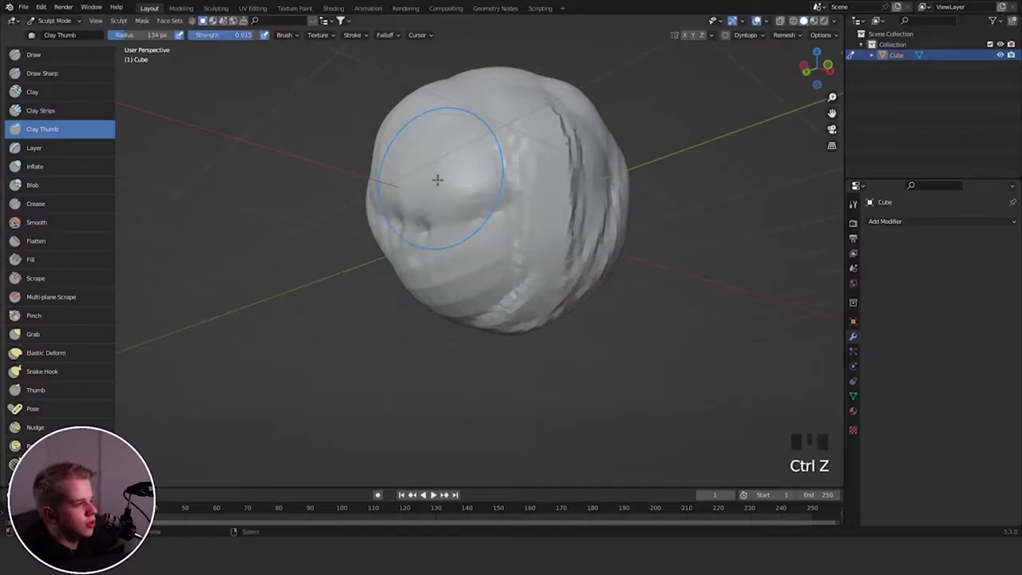
- Push the surface upward with repeated Clay Thumb strokes on the side of the form
mouse_move(438, 260)
mouse_down()
mouse_move(443, 187)
mouse_move(479, 196)
mouse_up()
middle_drag(479, 228, 509, 285)
drag(509, 284, 484, 237)
mouse_move(481, 275)
mouse_down()
mouse_move(481, 285)
mouse_move(499, 156)
mouse_up()
drag(488, 299, 504, 155)
drag(449, 267, 439, 132)
- Continue the upward Clay Thumb strokes around the neighbouring sides of the form
middle_drag(441, 236, 498, 256)
drag(460, 273, 451, 192)
drag(443, 254, 422, 151)
drag(412, 260, 391, 167)
middle_drag(419, 249, 479, 267)
drag(419, 235, 407, 156)
middle_drag(357, 138, 422, 144)
drag(384, 244, 362, 168)
middle_drag(351, 200, 423, 179)
key(ctrl+z)
mouse_move(422, 243)
mouse_down()
mouse_move(376, 260)
mouse_move(315, 249)
mouse_move(290, 128)
mouse_up()
- Switch to the Layer brush and set its radius to 68 px, undoing the test strokes
click(34, 148)
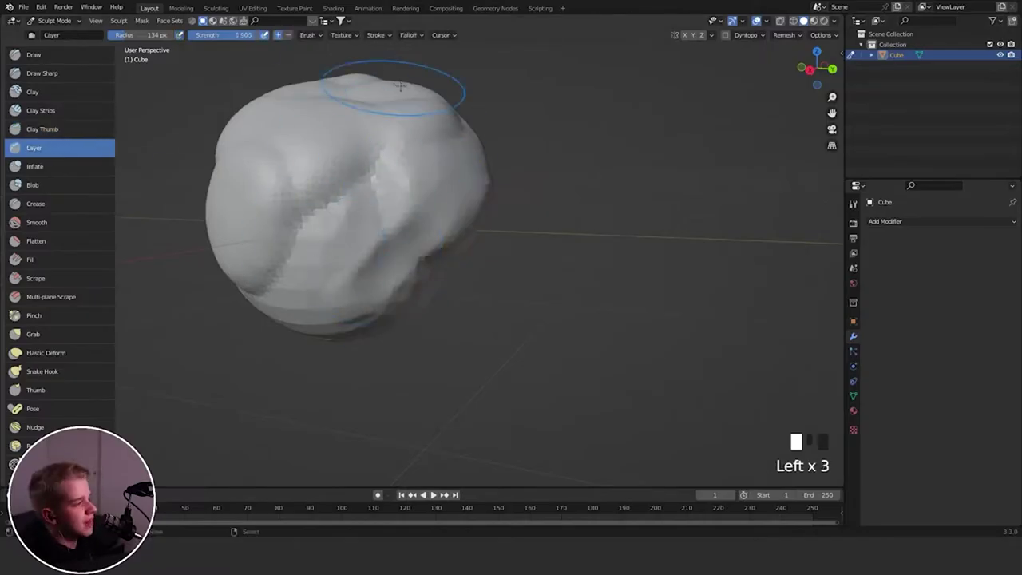
mouse_move(367, 160)
mouse_down()
mouse_move(351, 247)
mouse_move(379, 192)
mouse_move(360, 263)
mouse_move(347, 235)
mouse_up()
key(ctrl+z)
key(f)
click(341, 218)
key(ctrl+z)
- Sculpt flat raised layers across the front and lower part of the form with the Layer brush
middle_drag(360, 219, 365, 200)
mouse_move(352, 212)
mouse_down()
mouse_move(406, 133)
mouse_move(283, 214)
mouse_up()
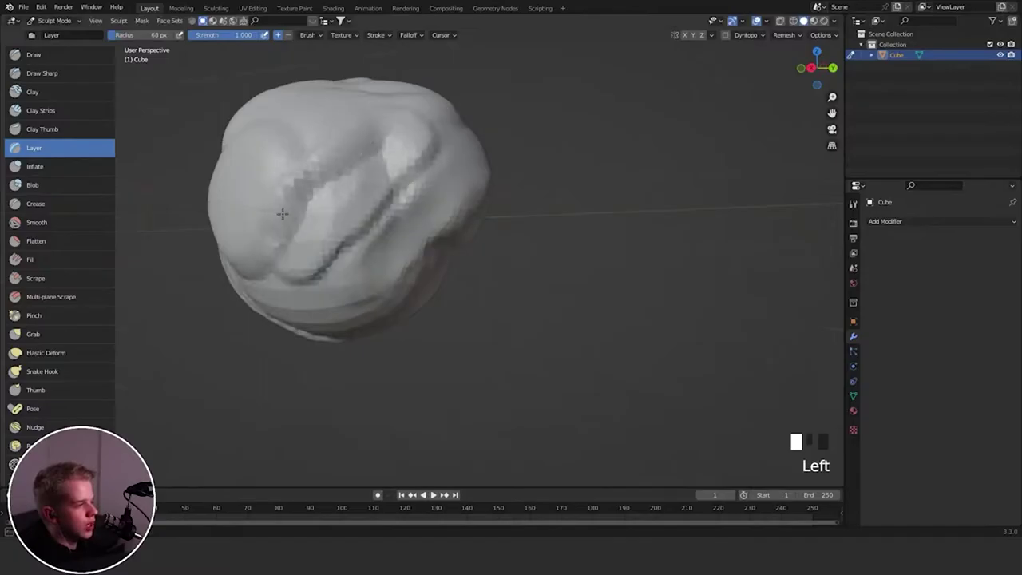
mouse_move(326, 117)
mouse_down()
mouse_move(301, 160)
mouse_move(384, 160)
mouse_move(362, 303)
mouse_up()
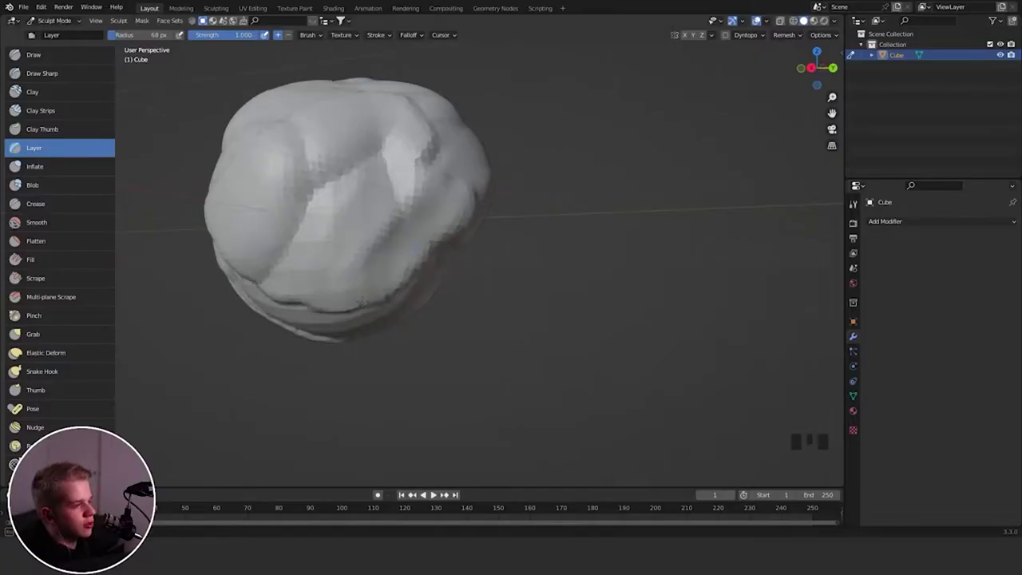
middle_drag(349, 205, 356, 120)
drag(356, 129, 298, 203)
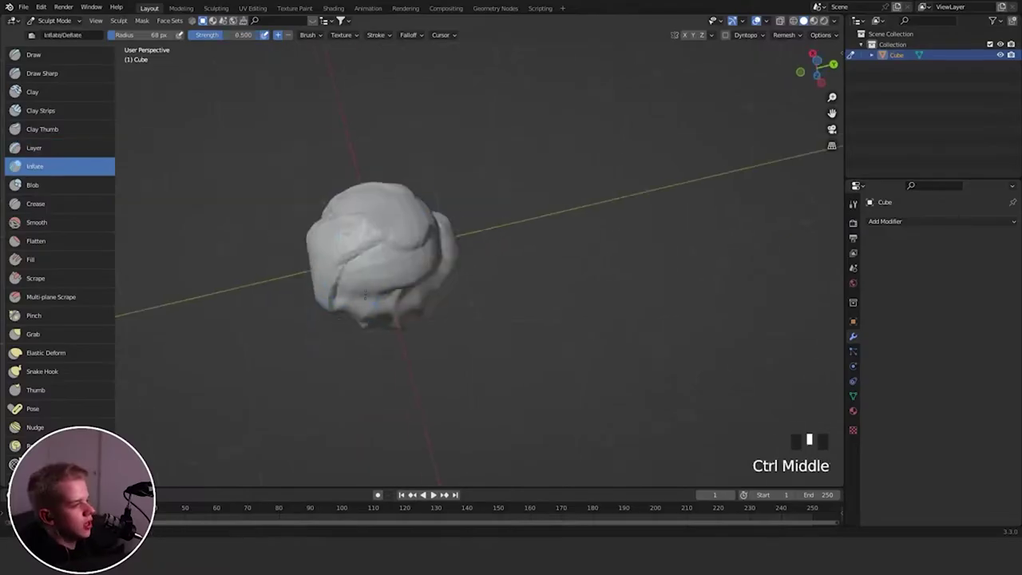
- Set the Inflate brush strength to 1.000 and swell the surface on the underside of the form
ctrl+middle_drag(372, 272, 372, 236)
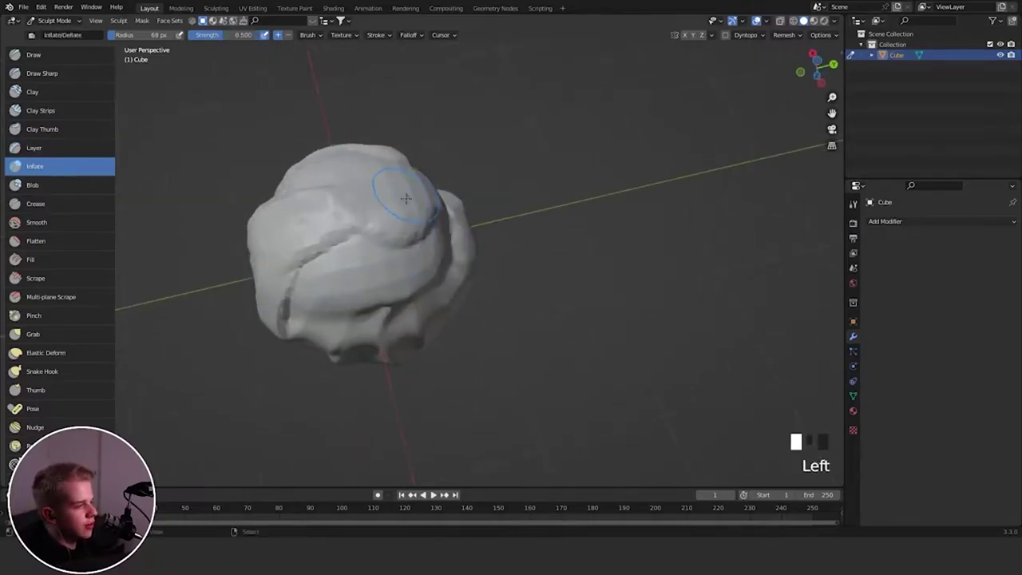
key(ctrl+z)
key(shift+f)
click(396, 208)
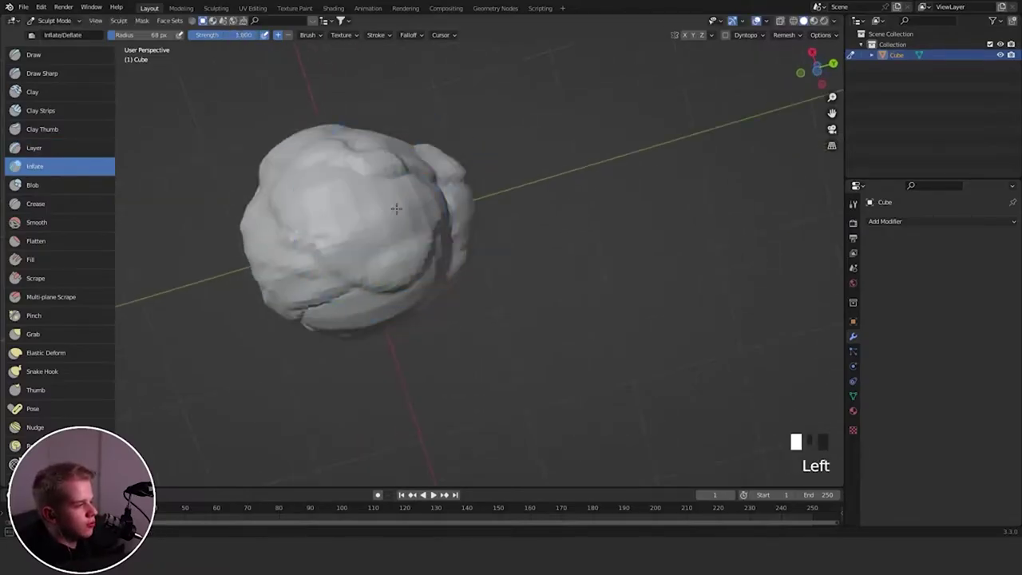
drag(418, 197, 413, 220)
middle_drag(415, 295, 361, 279)
ctrl+middle_drag(361, 279, 359, 242)
ctrl+middle_drag(327, 172, 358, 244)
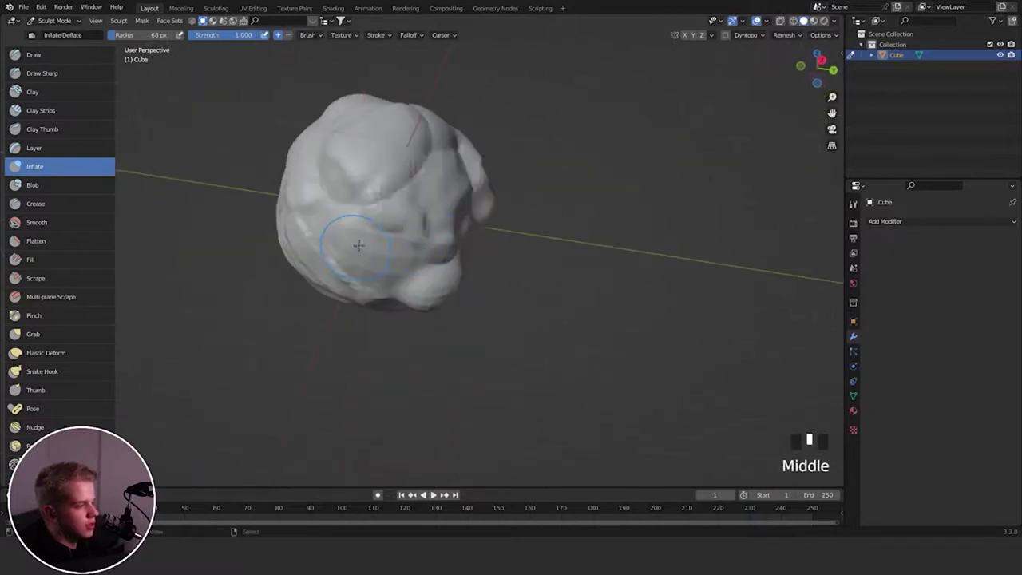
- Push rounded bulges out of the lower front of the form with the Blob brush, enlarging its radius to 147 px
drag(397, 239, 377, 188)
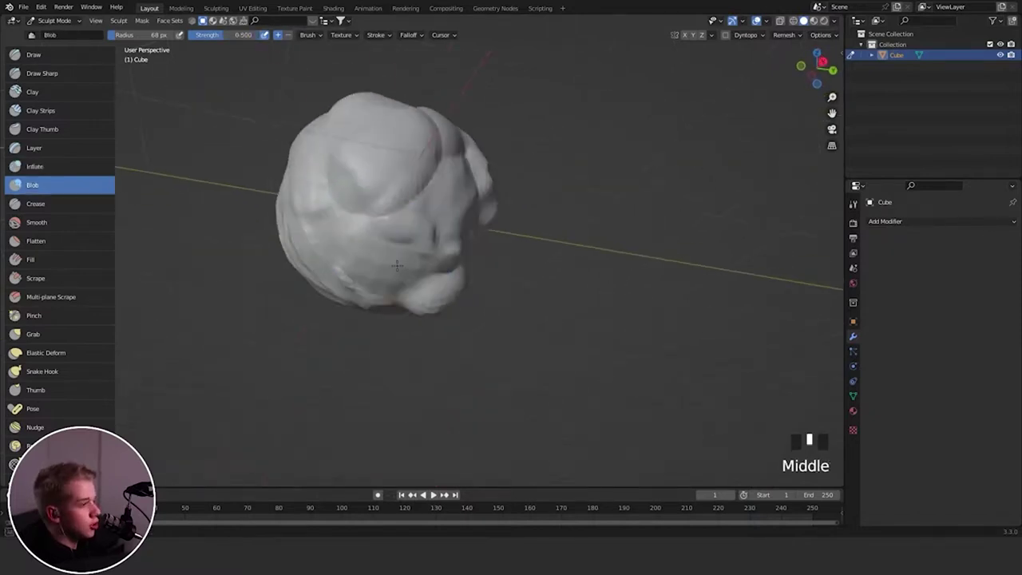
ctrl+middle_drag(408, 268, 422, 232)
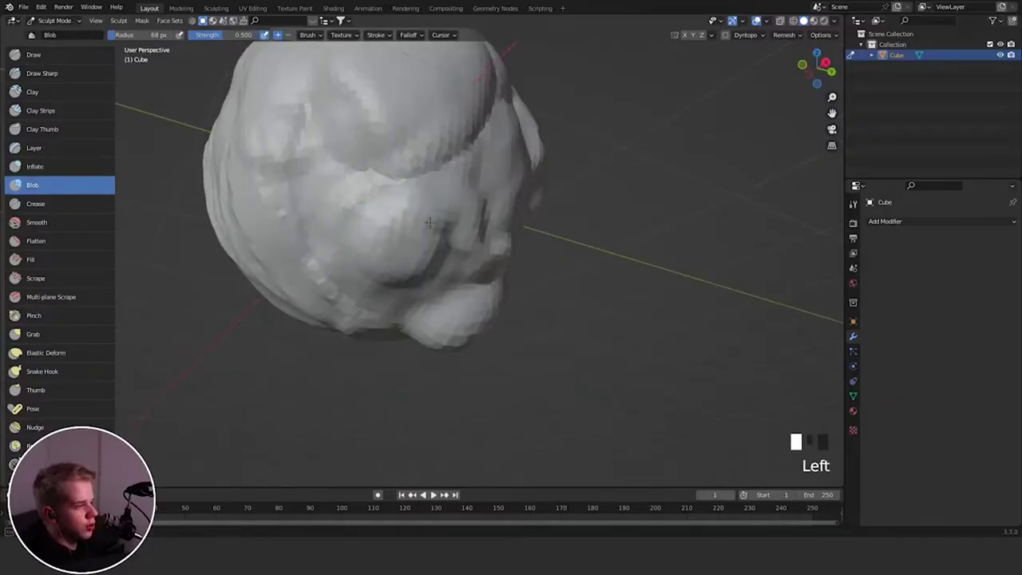
key(f)
mouse_move(430, 222)
mouse_down()
mouse_move(438, 227)
mouse_move(408, 219)
mouse_up()
click(487, 232)
middle_drag(409, 148, 423, 190)
mouse_move(424, 190)
ctrl+middle_down()
mouse_move(432, 244)
mouse_move(416, 163)
ctrl+middle_up()
ctrl+middle_drag(360, 246, 372, 200)
drag(382, 168, 386, 171)
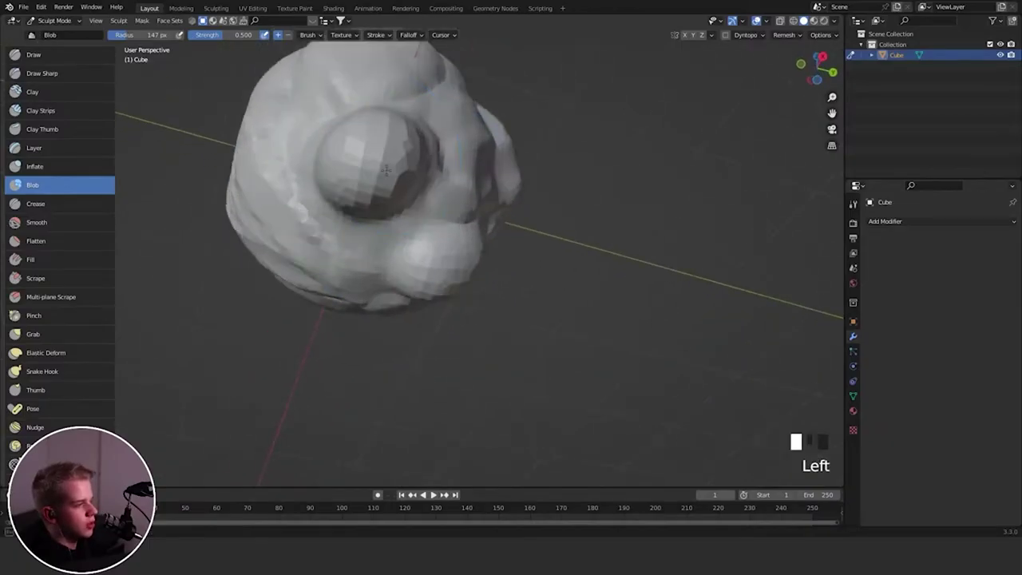
- Try another Blob stroke on the neighbouring side of the form and undo it
middle_drag(409, 168, 516, 192)
drag(516, 191, 519, 209)
key(ctrl+z)
key(ctrl+z)
- Switch to the Crease brush, test it on the side of the form, and reduce its radius to 42 px
key(shift+c)
drag(391, 182, 397, 198)
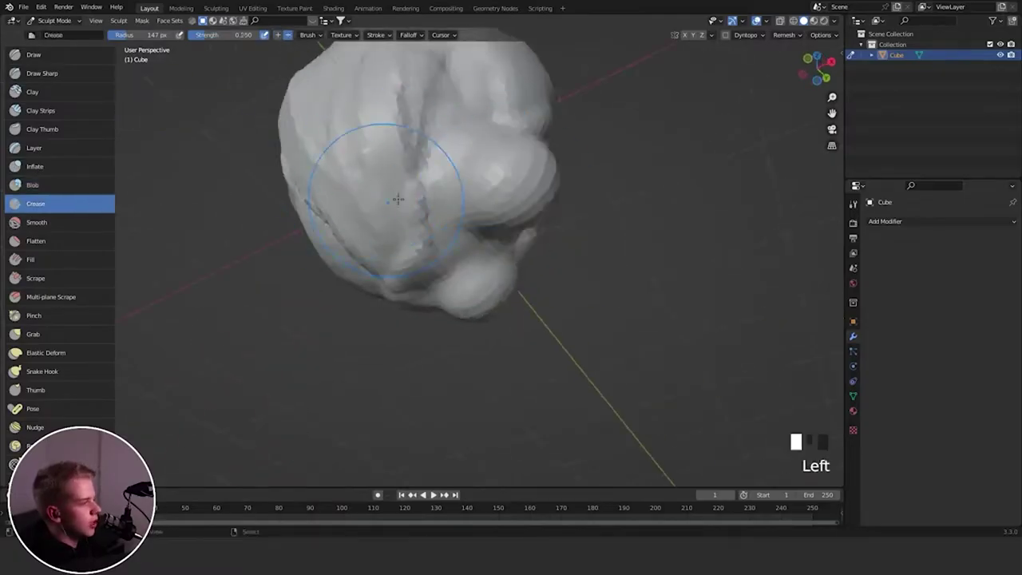
key(f)
mouse_move(397, 198)
ctrl+middle_down()
mouse_move(426, 201)
mouse_move(438, 236)
ctrl+middle_up()
click(429, 202)
key(f)
click(412, 134)
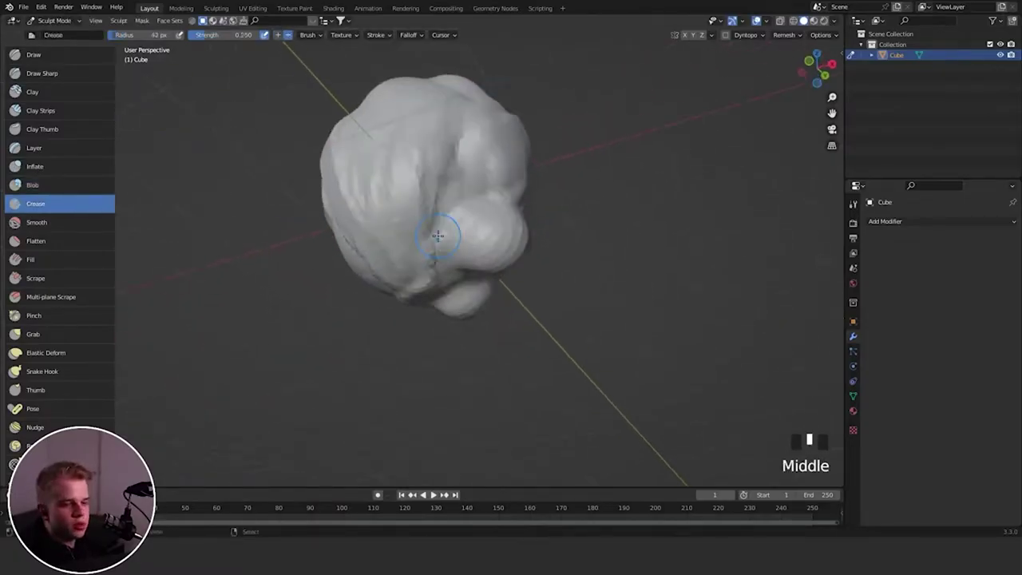
- Draw Crease strokes across the bulges and side of the form, undoing the last one
mouse_move(472, 191)
ctrl+middle_down()
mouse_move(475, 123)
mouse_move(473, 171)
mouse_move(438, 189)
ctrl+middle_up()
drag(463, 212, 472, 247)
drag(405, 155, 444, 189)
key(ctrl+z)
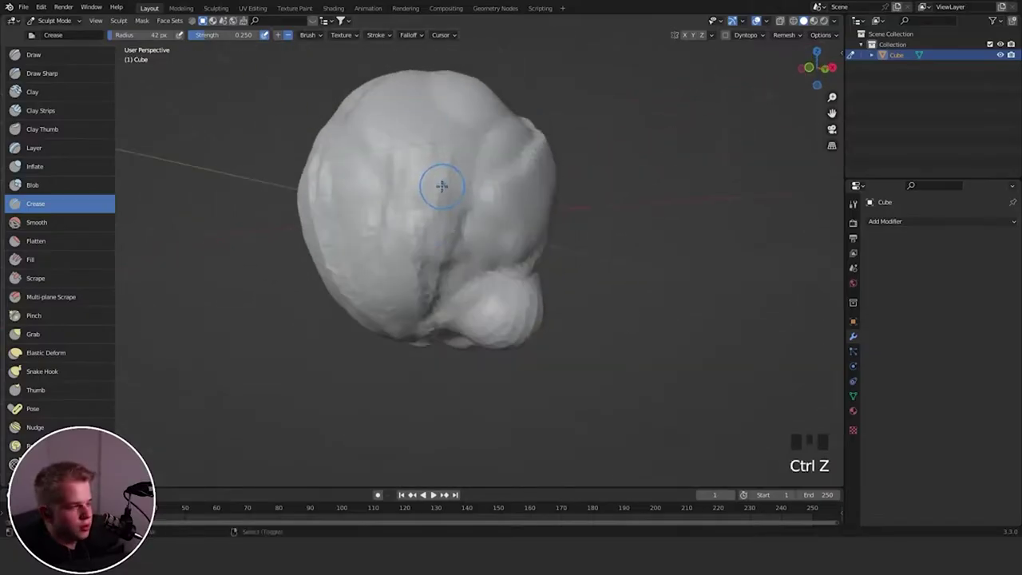
- Set the Crease strength to 0.564, carve a long groove down the side, and run an inverted Crease stroke along it
key(shift+f)
click(418, 89)
drag(386, 110, 484, 255)
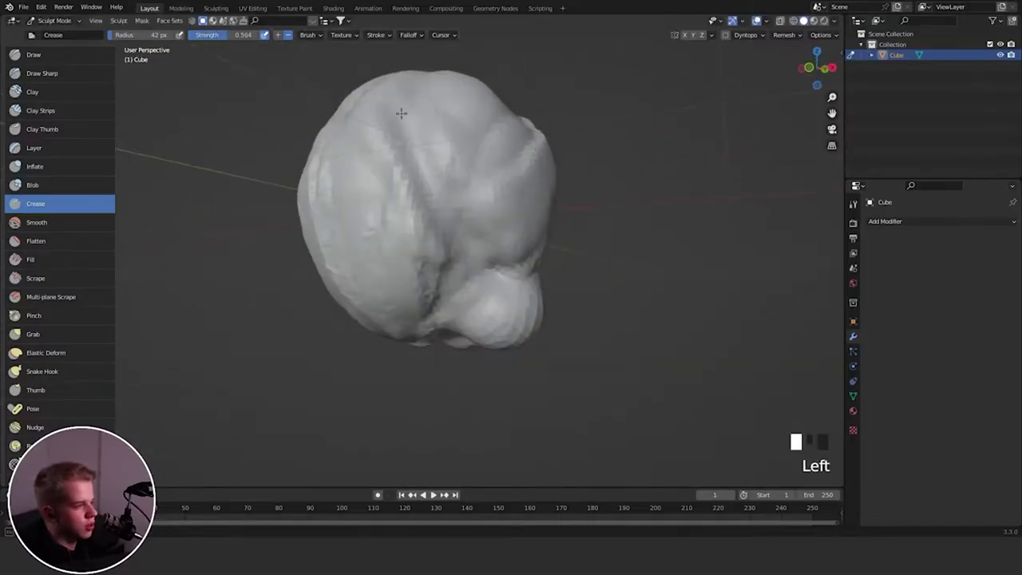
ctrl+drag(381, 95, 416, 356)
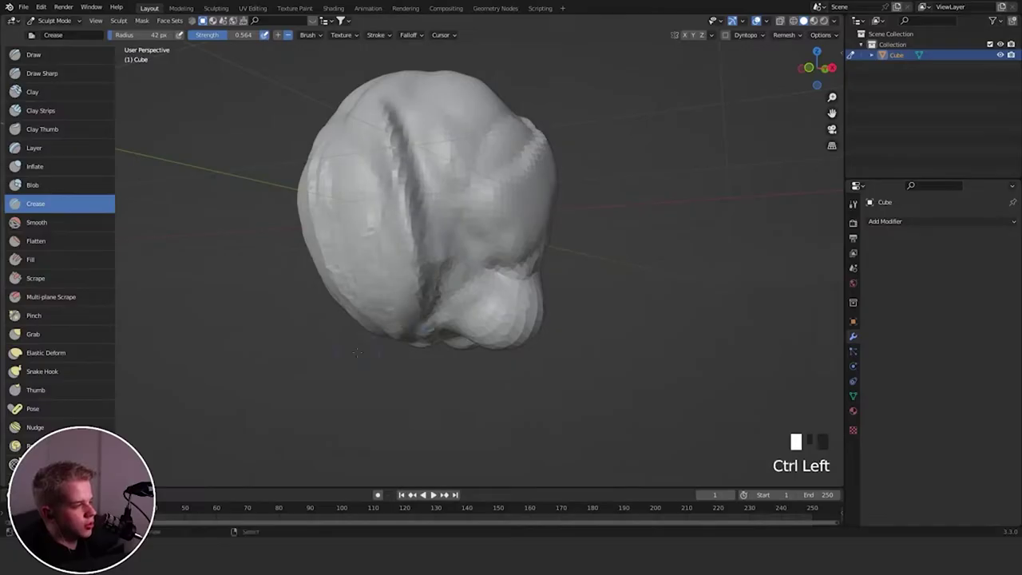
middle_drag(211, 232, 440, 232)
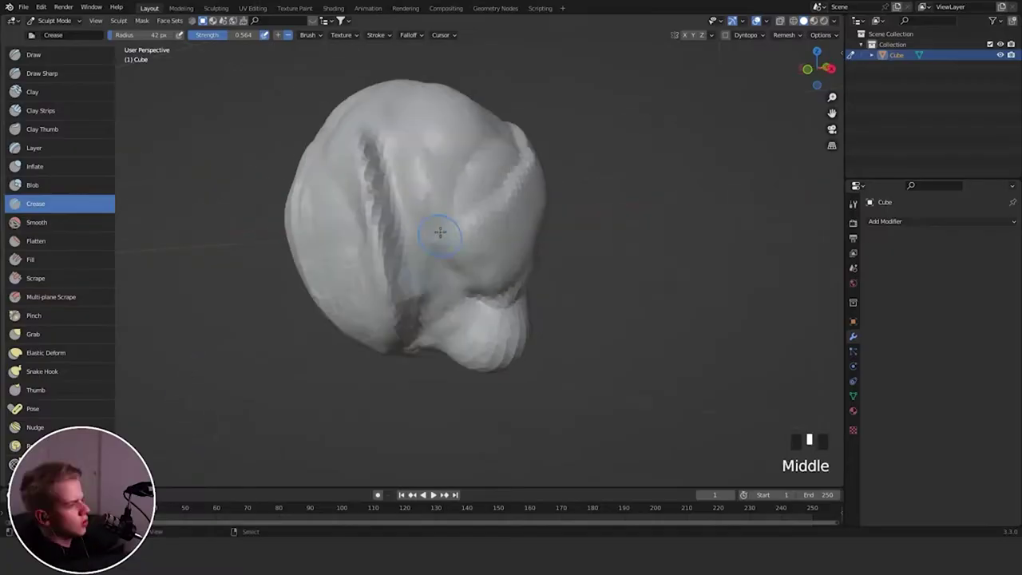
middle_drag(335, 426, 206, 207)
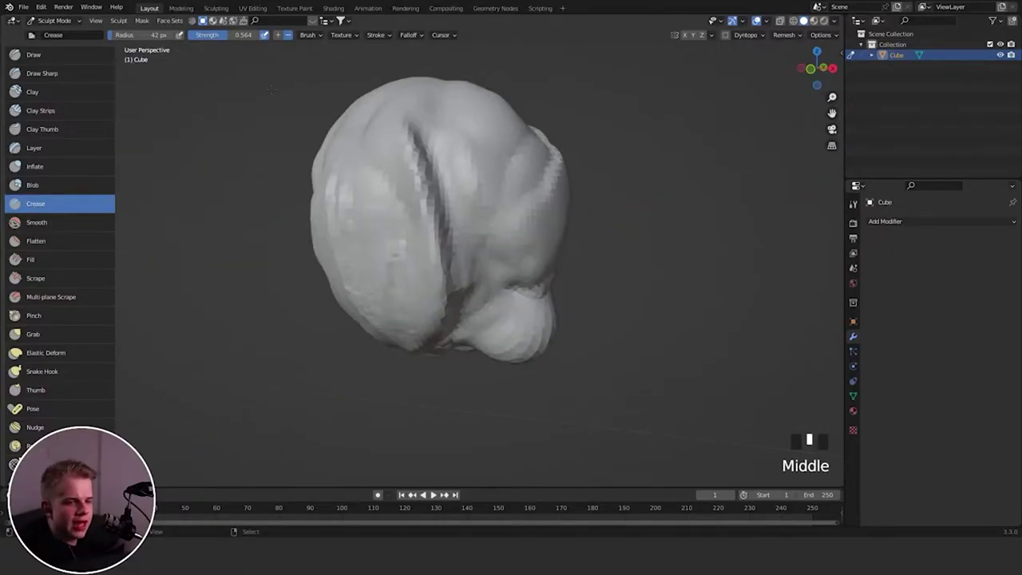
- Switch to the Smooth brush, set its radius to 170 px, and smooth out the creased side of the form
click(89, 222)
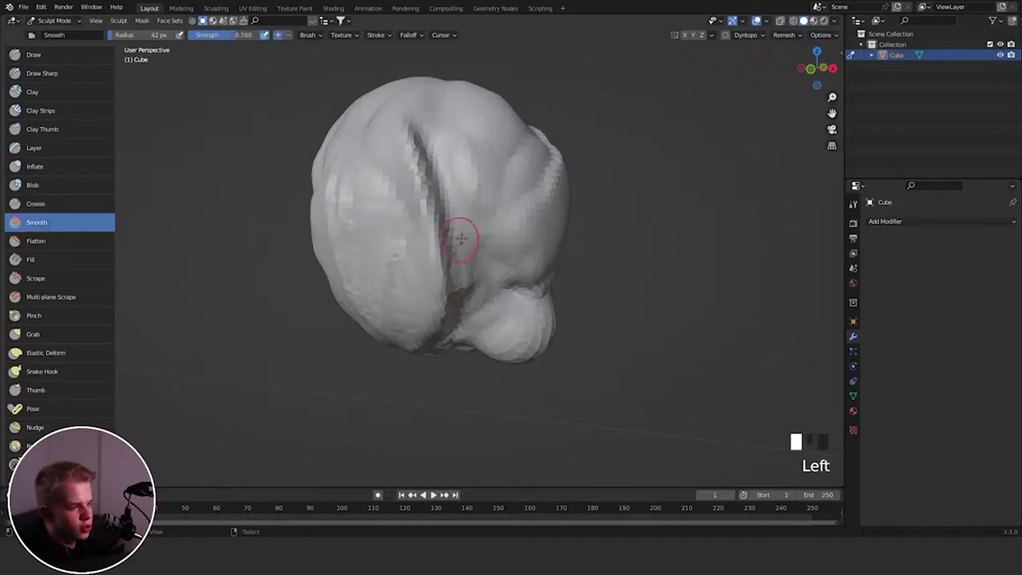
key(f)
click(523, 232)
mouse_move(476, 191)
ctrl+middle_down()
mouse_move(470, 221)
mouse_move(435, 212)
ctrl+middle_up()
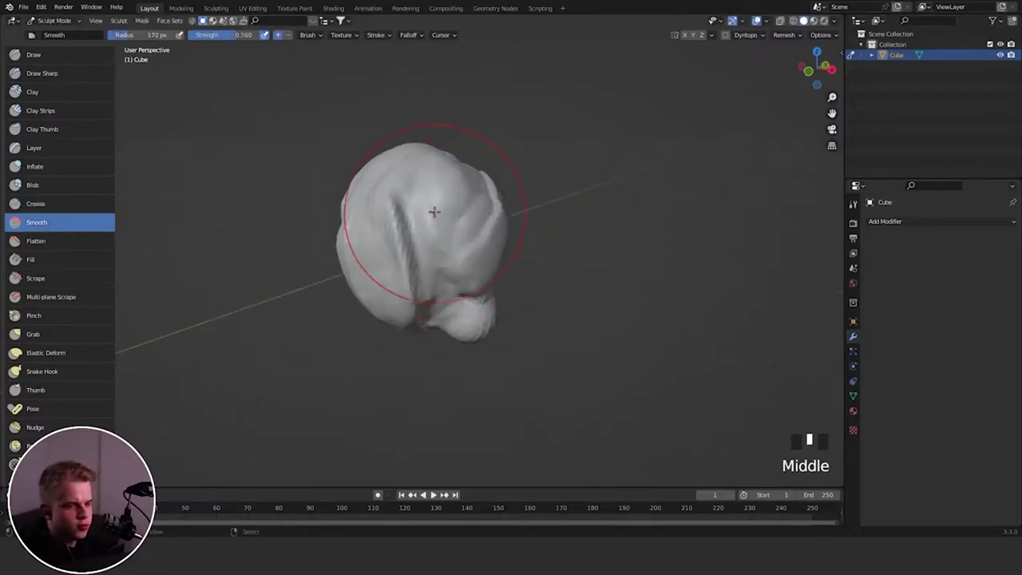
ctrl+middle_drag(408, 290, 429, 201)
drag(403, 223, 411, 279)
middle_drag(488, 275, 441, 200)
mouse_move(431, 184)
mouse_down()
mouse_move(383, 139)
mouse_move(405, 134)
mouse_move(427, 268)
mouse_up()
- Smooth the bulges on the remaining sides and underside, and lower the Smooth strength to 0.242
middle_drag(464, 219, 372, 209)
ctrl+middle_drag(372, 210, 380, 307)
mouse_move(380, 307)
mouse_down()
mouse_move(385, 248)
mouse_move(403, 300)
mouse_up()
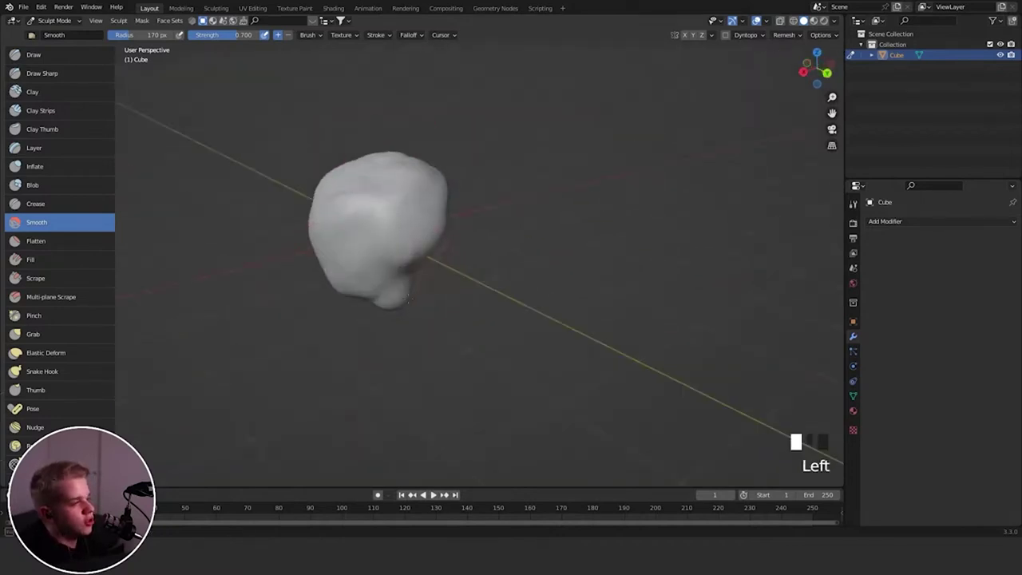
middle_drag(403, 299, 387, 228)
drag(388, 228, 389, 297)
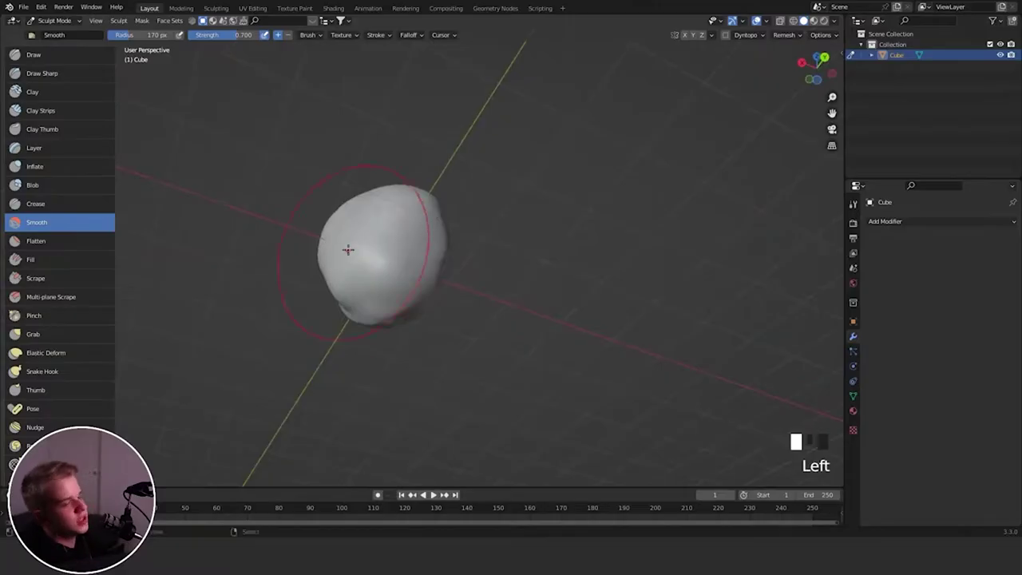
key(shift+f)
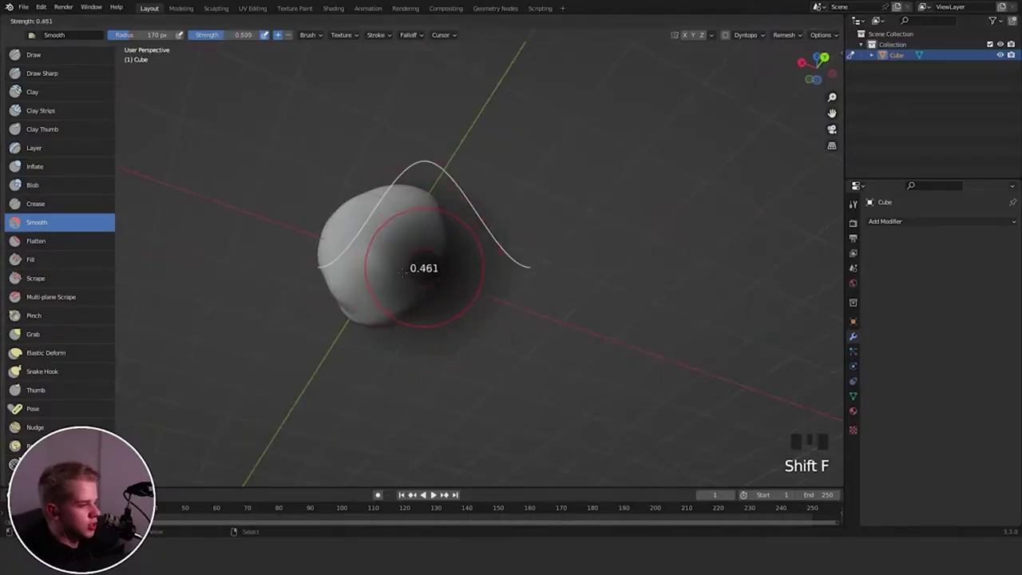
click(378, 255)
- Return to the Crease brush and soften the bumps on the opposite side using its temporary smoothing mode
click(47, 203)
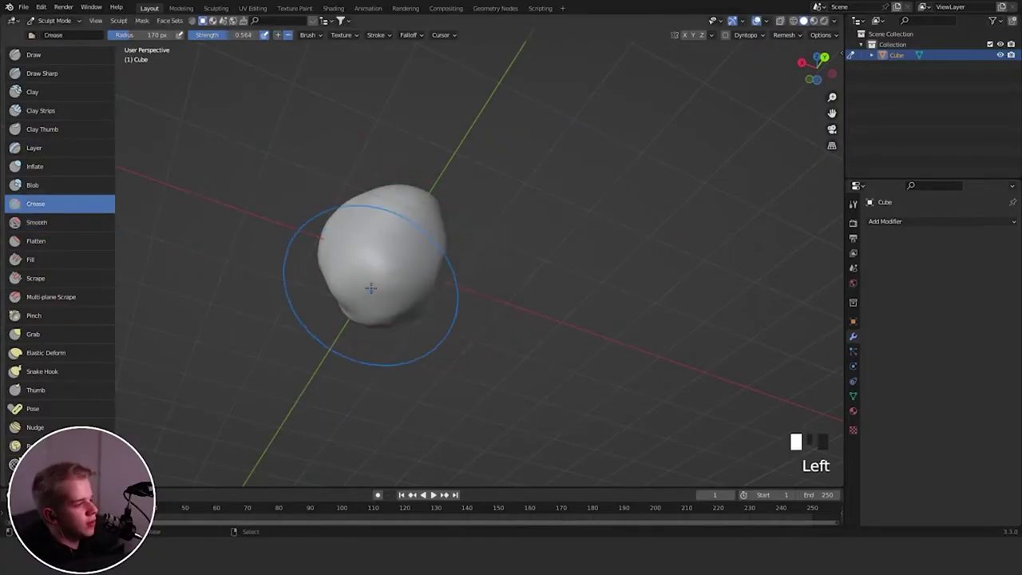
ctrl+middle_drag(372, 288, 373, 268)
mouse_move(373, 268)
middle_down()
mouse_move(387, 319)
mouse_move(439, 299)
mouse_move(427, 199)
middle_up()
mouse_move(427, 200)
middle_down()
mouse_move(420, 219)
mouse_move(429, 179)
middle_up()
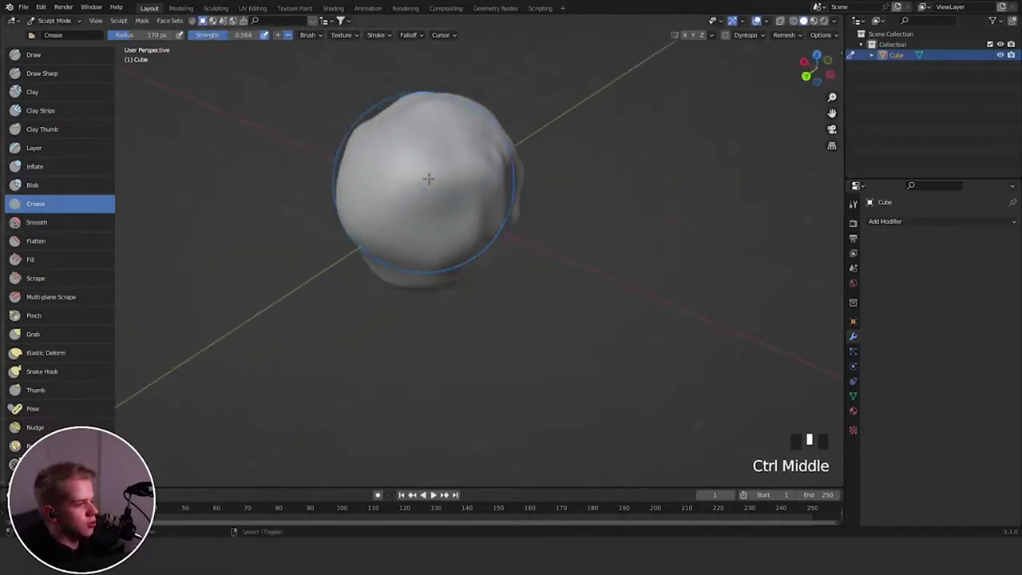
mouse_move(429, 178)
shift+mouse_down()
mouse_move(484, 134)
mouse_move(390, 180)
shift+mouse_up()
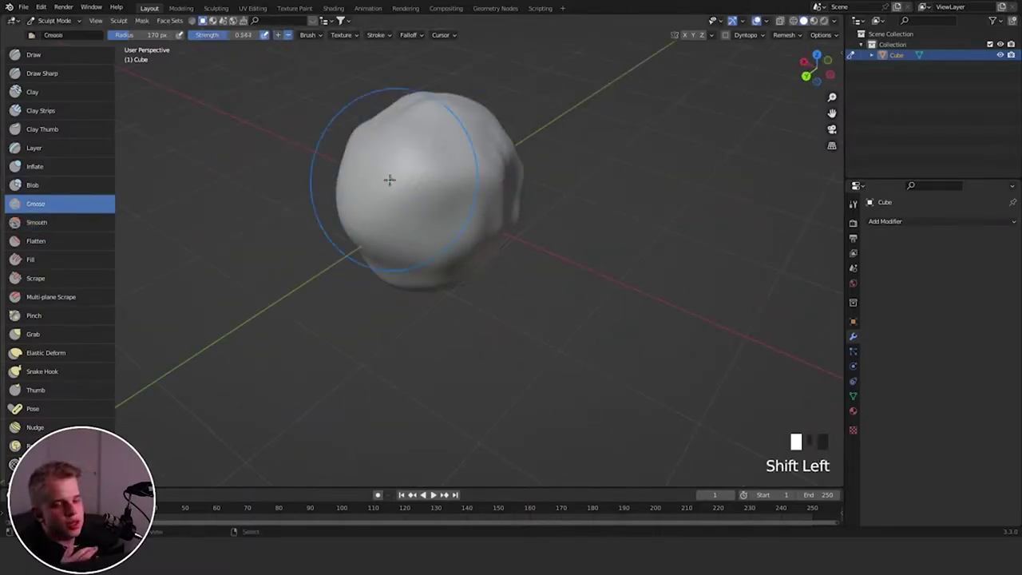
- Switch back to the Smooth brush and even out the uneven areas around the form at strength 0.242
click(71, 226)
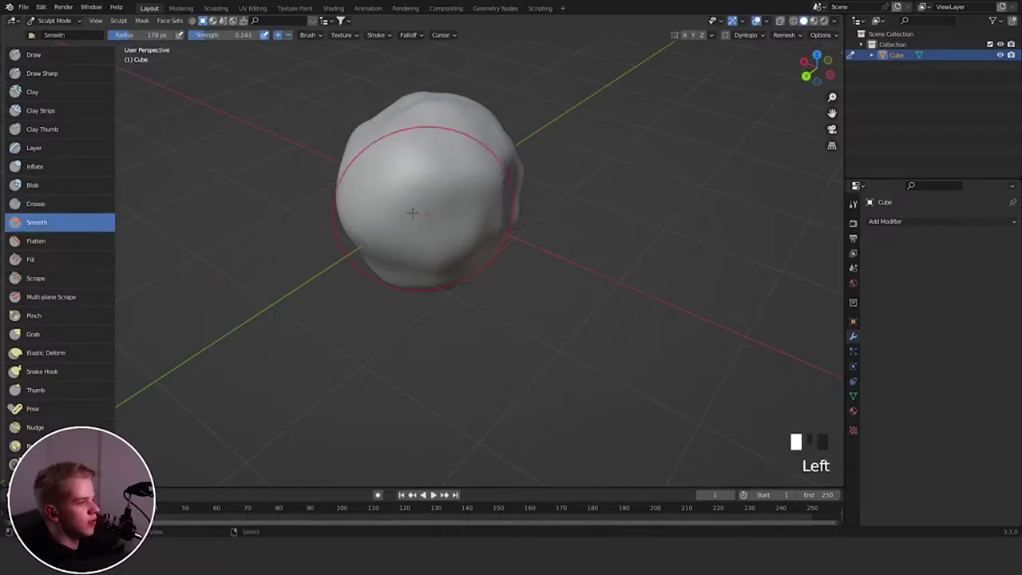
drag(411, 213, 458, 143)
mouse_move(595, 212)
middle_down()
mouse_move(538, 229)
mouse_move(459, 219)
middle_up()
drag(453, 214, 468, 224)
mouse_move(483, 240)
middle_down()
mouse_move(478, 256)
mouse_move(479, 246)
middle_up()
middle_drag(481, 249, 491, 186)
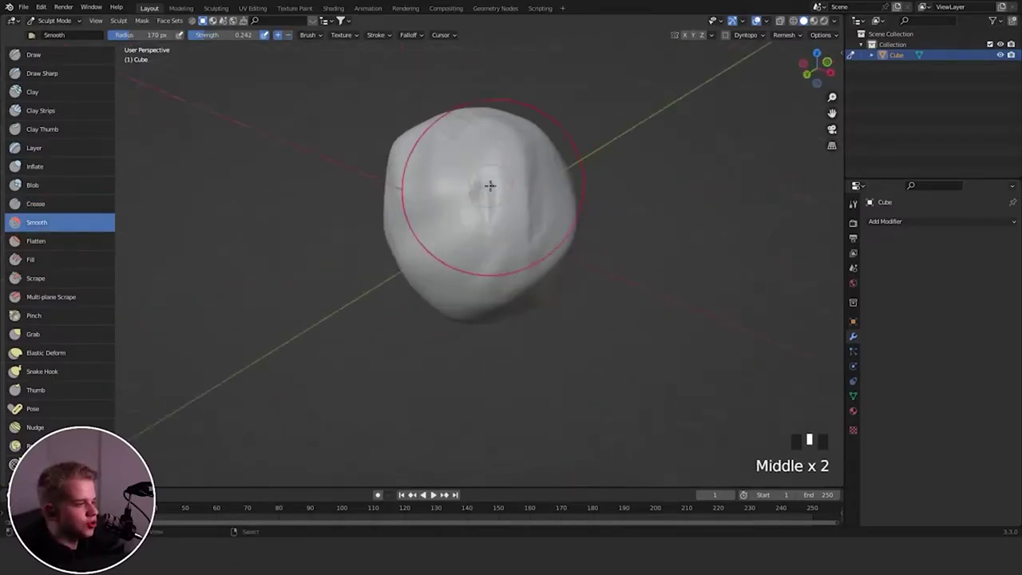
mouse_move(490, 188)
mouse_down()
mouse_move(540, 196)
mouse_move(518, 185)
mouse_up()
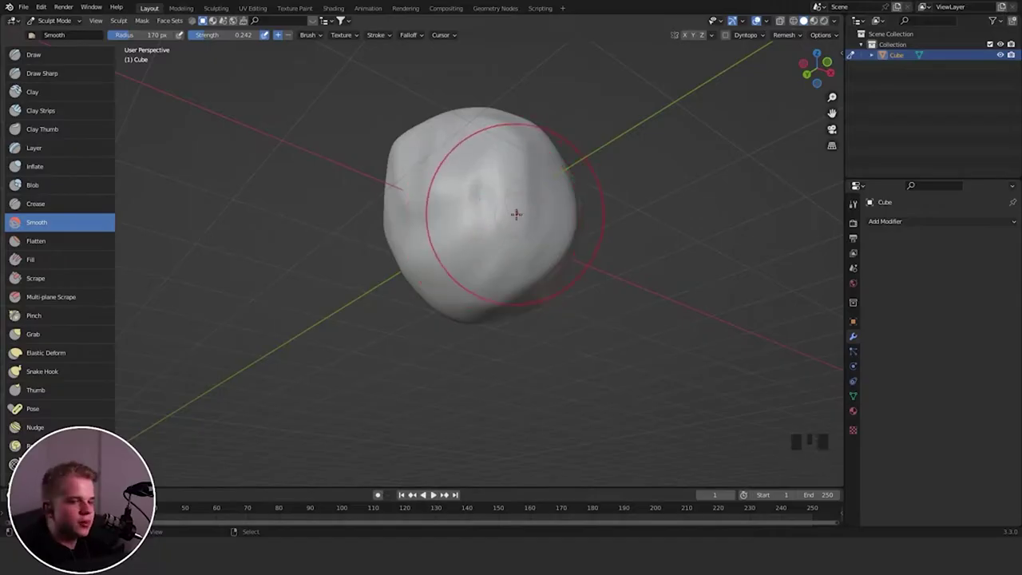
middle_drag(512, 223, 511, 254)
middle_drag(508, 250, 495, 258)
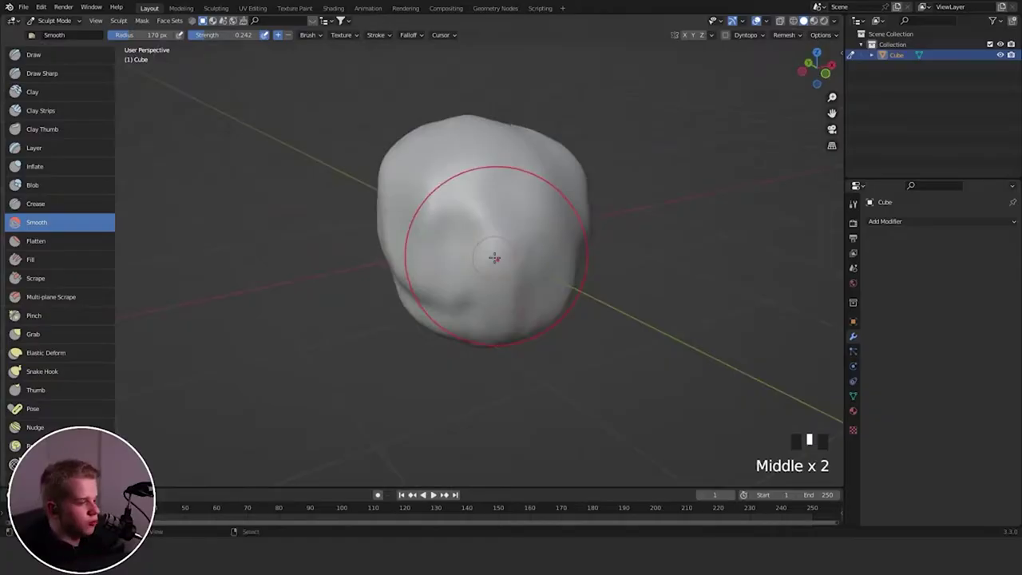
- Switch to the Flatten brush, reduce its radius, and flatten the front of the form
click(88, 245)
key(f)
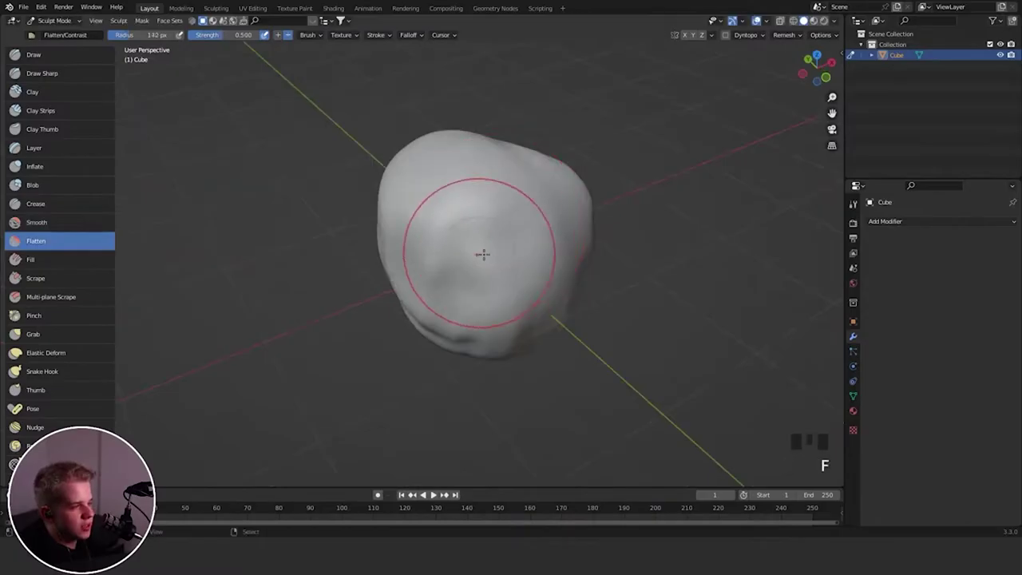
mouse_move(481, 253)
mouse_down()
mouse_move(502, 273)
mouse_move(487, 250)
mouse_up()
mouse_move(487, 249)
middle_down()
mouse_move(491, 231)
mouse_move(469, 236)
middle_up()
- Cut a deep groove across the front with the Crease brush at a 56 px radius and run the Flatten brush along it
key(f)
click(449, 237)
click(40, 204)
key(f)
click(458, 242)
click(79, 241)
drag(412, 248, 536, 199)
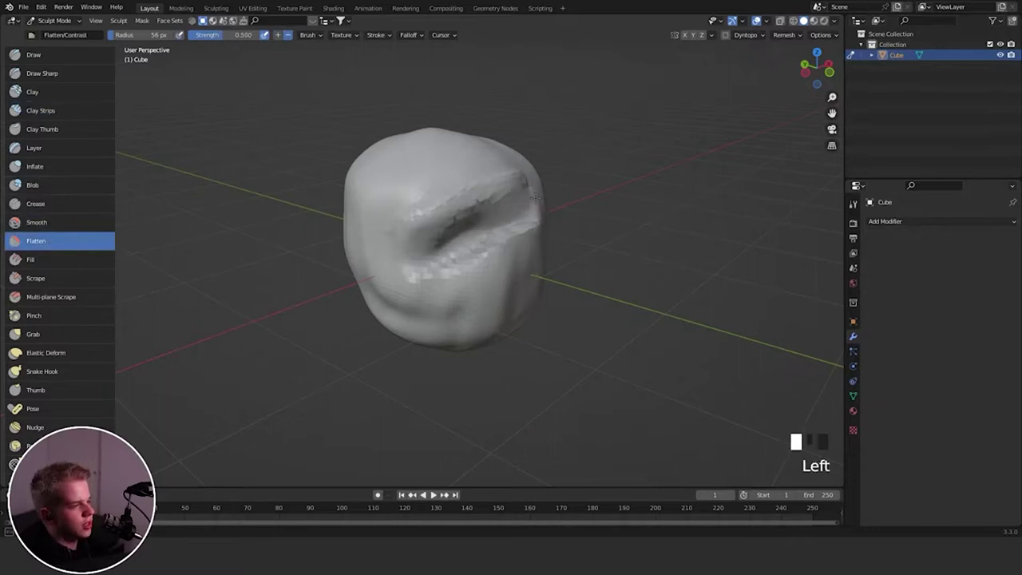
- Flatten the raised edges above and below the groove and at its far end with the Flatten brush
key(grave)
click(502, 225)
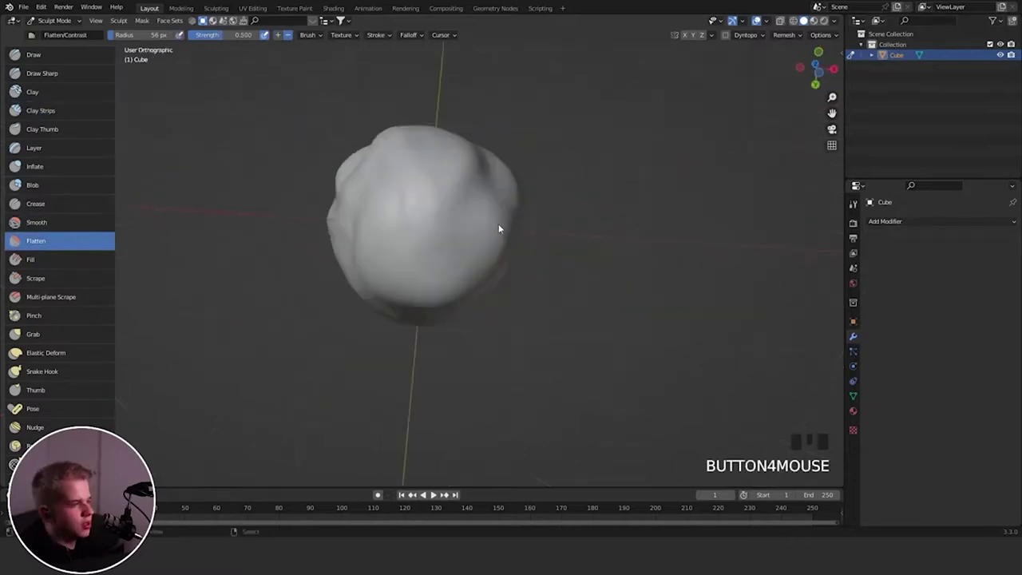
middle_drag(500, 225, 478, 303)
middle_drag(472, 248, 459, 308)
mouse_move(455, 255)
middle_down()
mouse_move(440, 314)
mouse_move(395, 300)
middle_up()
drag(415, 281, 467, 255)
drag(467, 257, 439, 275)
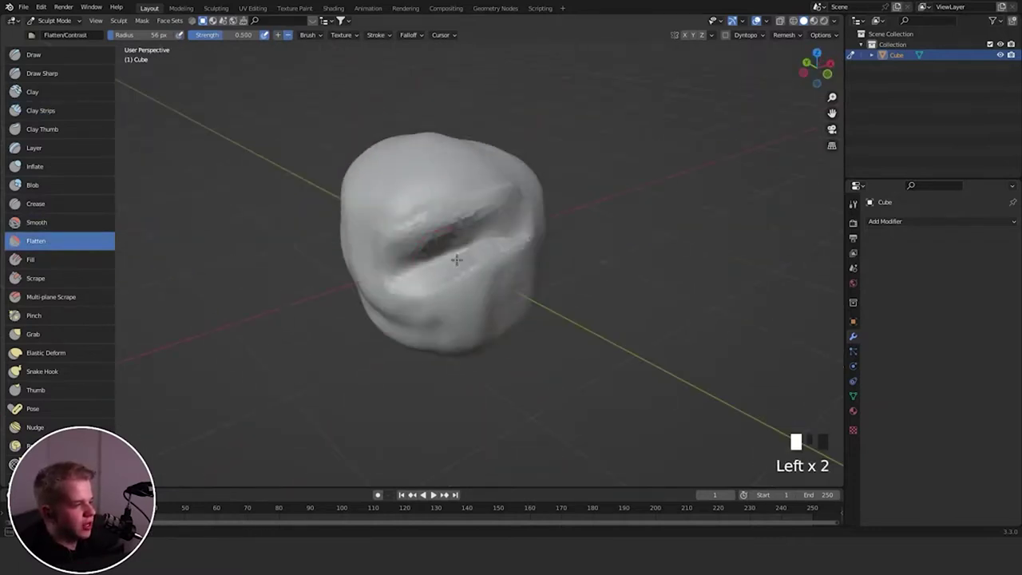
drag(489, 242, 417, 260)
middle_drag(400, 232, 472, 191)
drag(502, 190, 482, 184)
- Set the brush radius to 94 px, fill the groove with the Fill brush, and smooth the filled area
key(f)
click(497, 181)
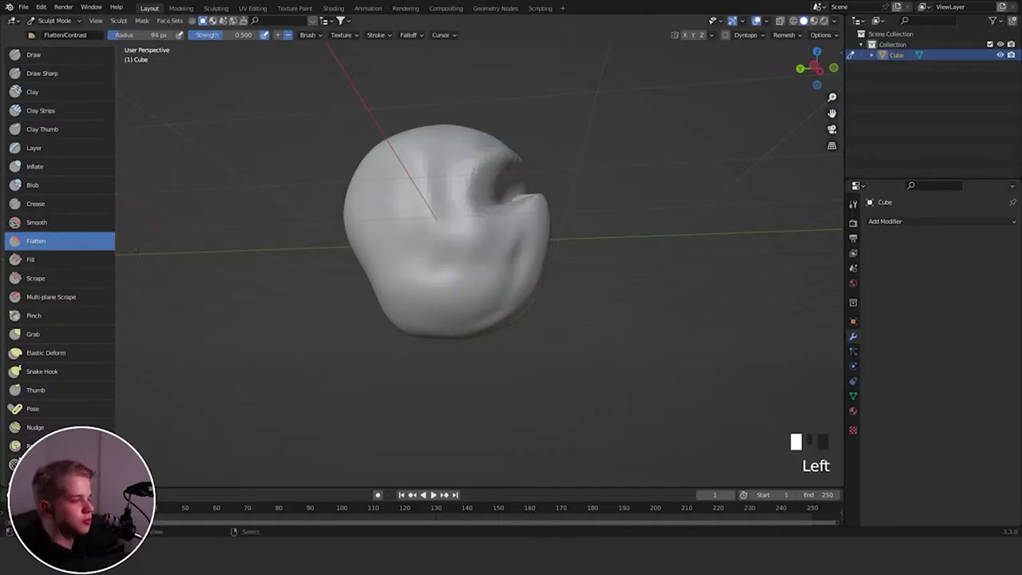
click(98, 262)
middle_drag(481, 218, 467, 222)
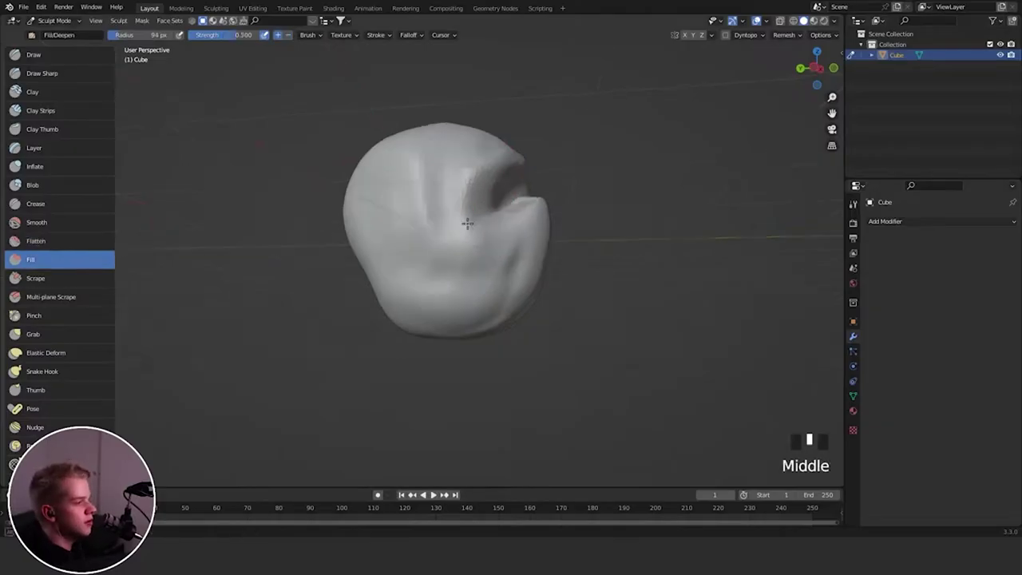
middle_drag(564, 220, 500, 223)
mouse_move(495, 227)
mouse_down()
mouse_move(484, 238)
mouse_move(507, 215)
mouse_up()
shift+drag(515, 199, 540, 219)
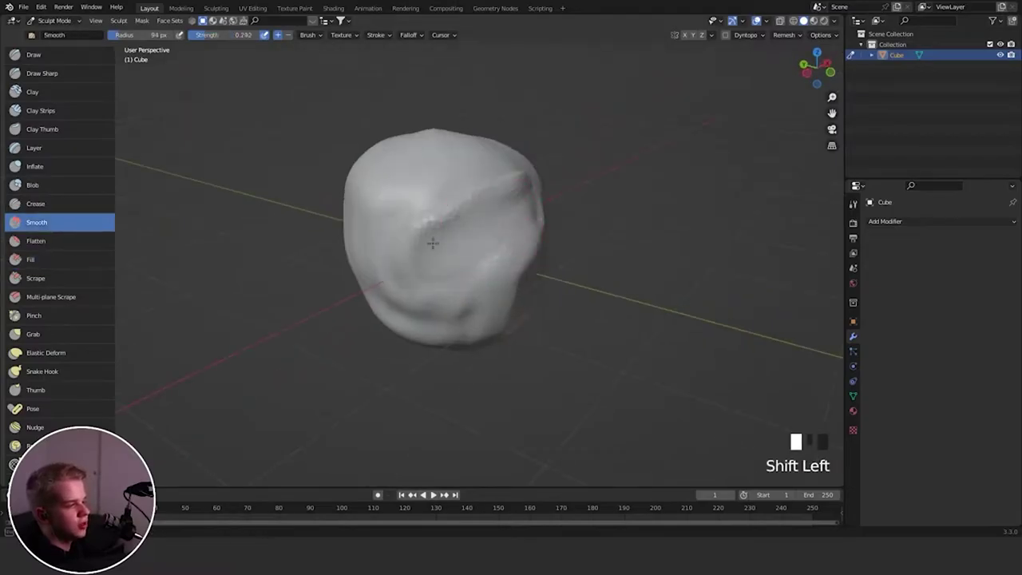
mouse_move(433, 243)
shift+mouse_down()
mouse_move(499, 224)
mouse_move(523, 166)
shift+mouse_up()
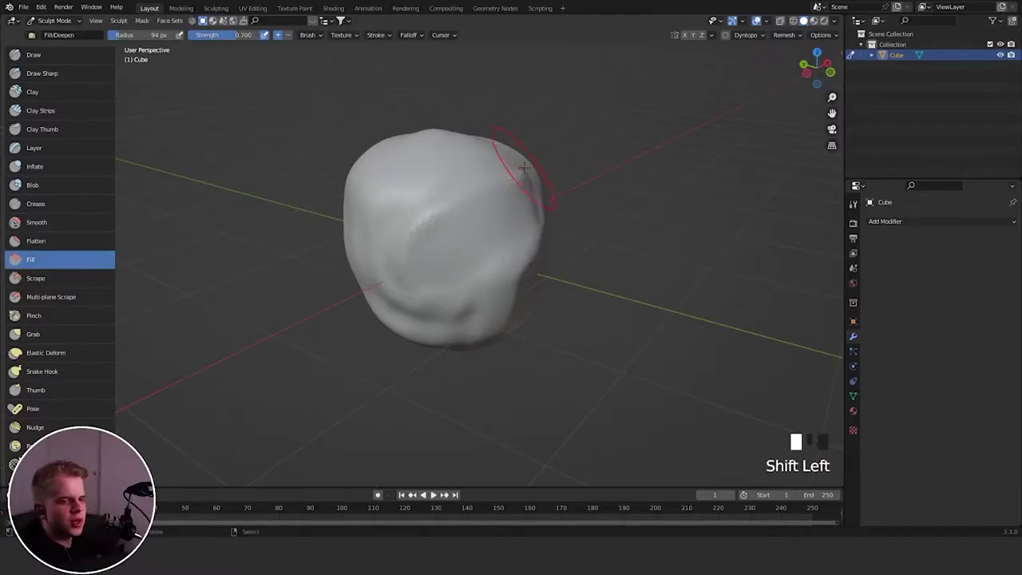
- Switch to the Scrape brush, test it on the filled area, set its radius to 145 px, and undo the last stroke
click(51, 274)
middle_drag(468, 192, 480, 207)
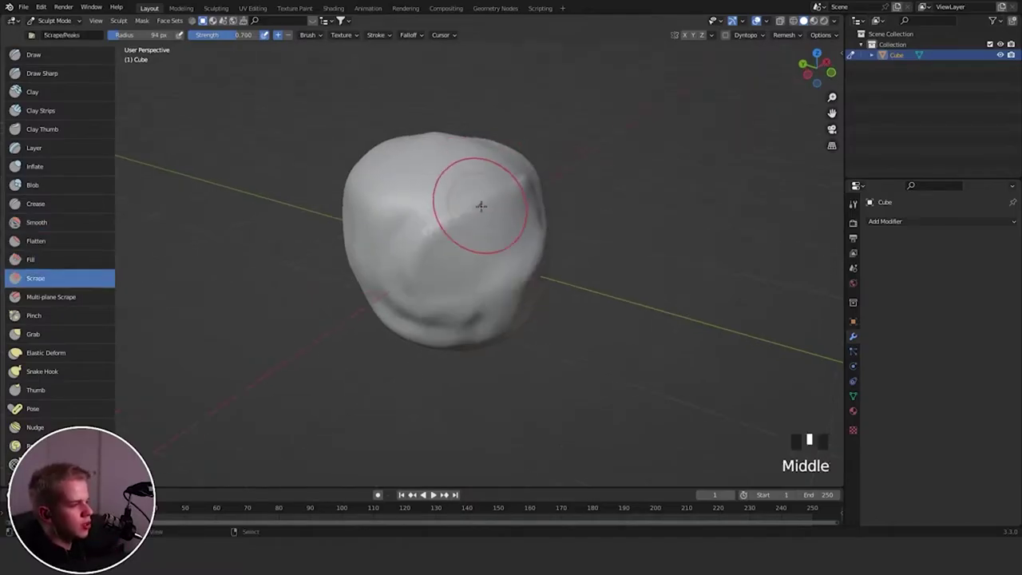
mouse_move(481, 235)
mouse_down()
mouse_move(484, 222)
mouse_move(438, 236)
mouse_move(469, 203)
mouse_move(447, 213)
mouse_up()
key(f)
click(489, 219)
key(ctrl+z)
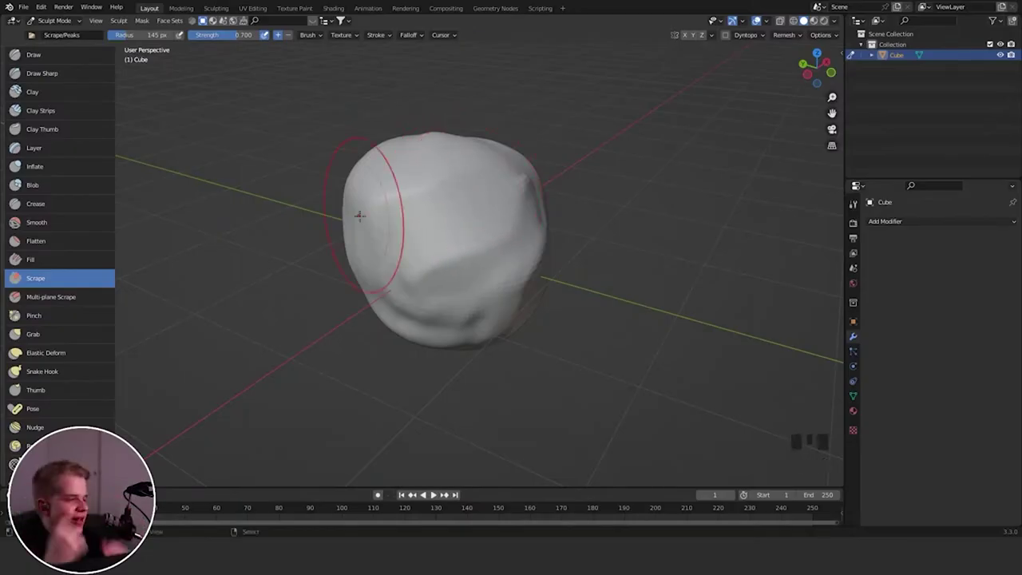
- Scrape flat planes into the front and upper side of the form with the Scrape brush
middle_drag(506, 185, 503, 217)
drag(496, 220, 474, 267)
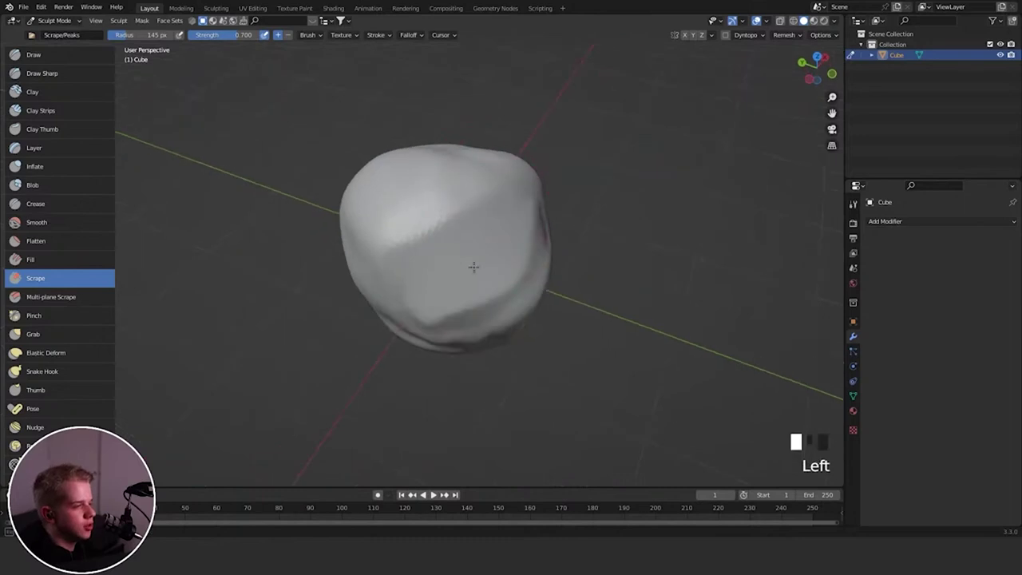
middle_drag(427, 195, 483, 221)
drag(472, 228, 451, 254)
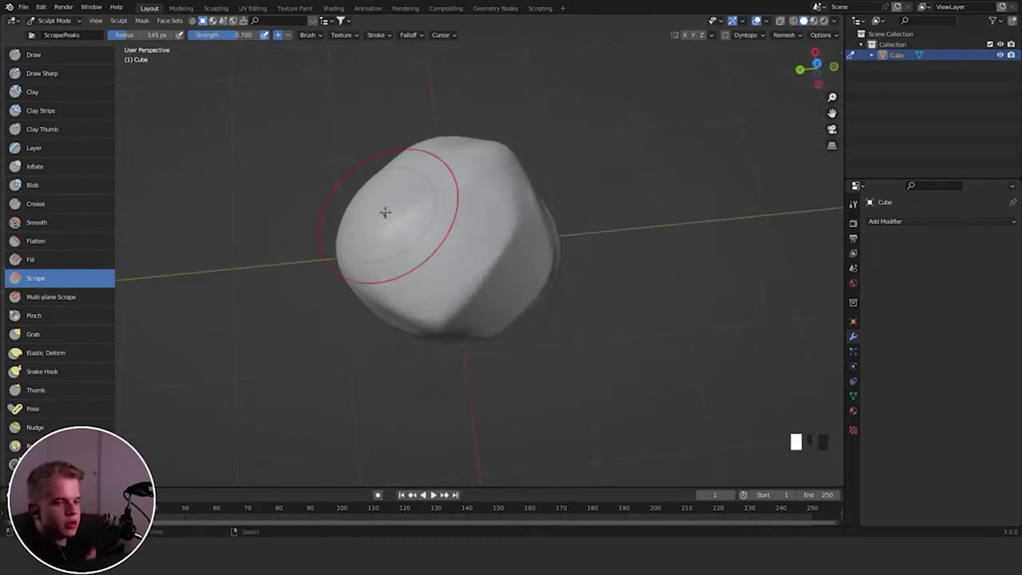
middle_drag(409, 198, 453, 226)
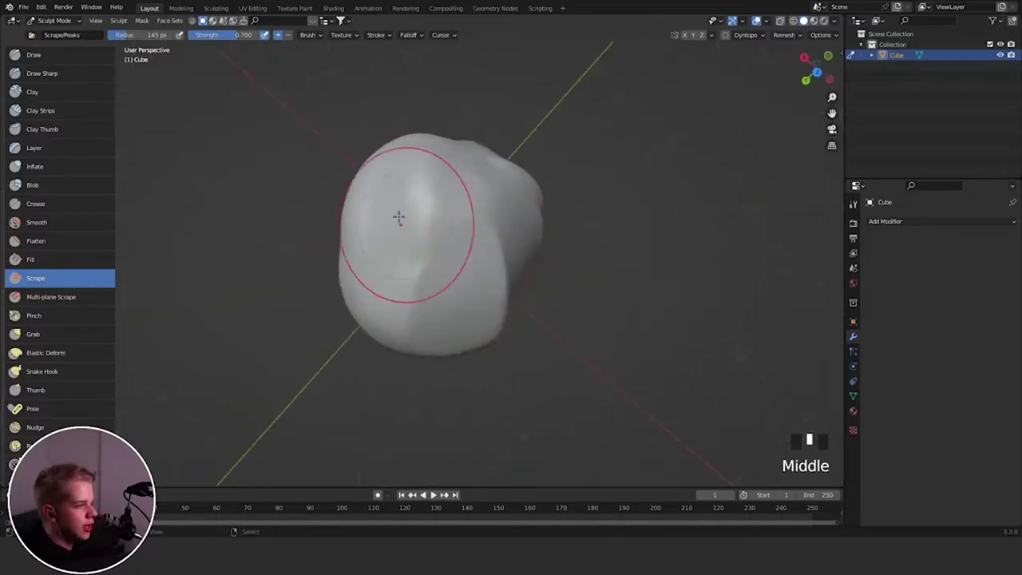
- Scrape one more plane into the form with the Scrape brush and cut an angled ridge across it with Multi-plane Scrape
drag(400, 219, 385, 339)
mouse_move(368, 214)
middle_down()
mouse_move(216, 176)
mouse_move(192, 192)
middle_up()
click(86, 296)
mouse_move(455, 192)
middle_down()
mouse_move(458, 237)
mouse_move(356, 245)
mouse_move(388, 279)
mouse_move(416, 281)
mouse_move(416, 251)
mouse_move(469, 296)
mouse_move(459, 239)
middle_up()
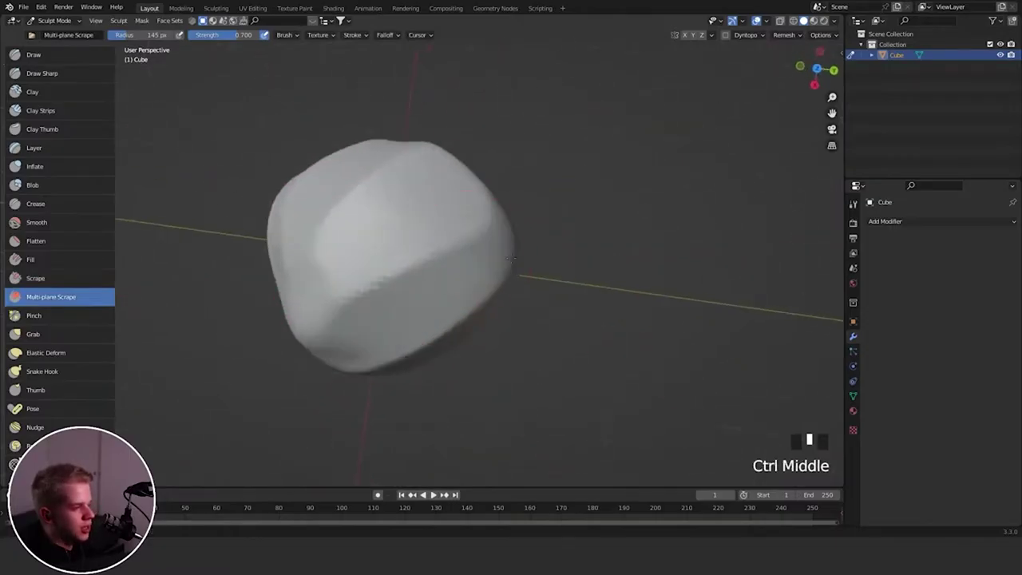
mouse_move(408, 294)
shift+middle_down()
mouse_move(445, 283)
mouse_move(448, 256)
shift+middle_up()
drag(518, 227, 342, 320)
drag(520, 224, 345, 320)
middle_drag(503, 234, 486, 195)
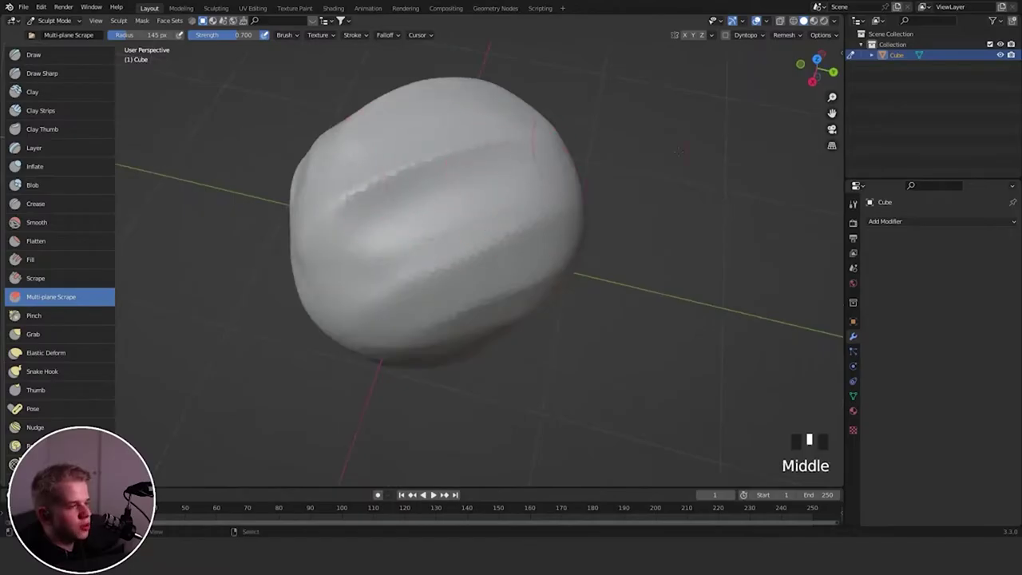
- Show the active brush settings and carve angled planes across another side of the form with Multi-plane Scrape
click(853, 206)
middle_drag(949, 350, 949, 307)
middle_drag(627, 148, 487, 137)
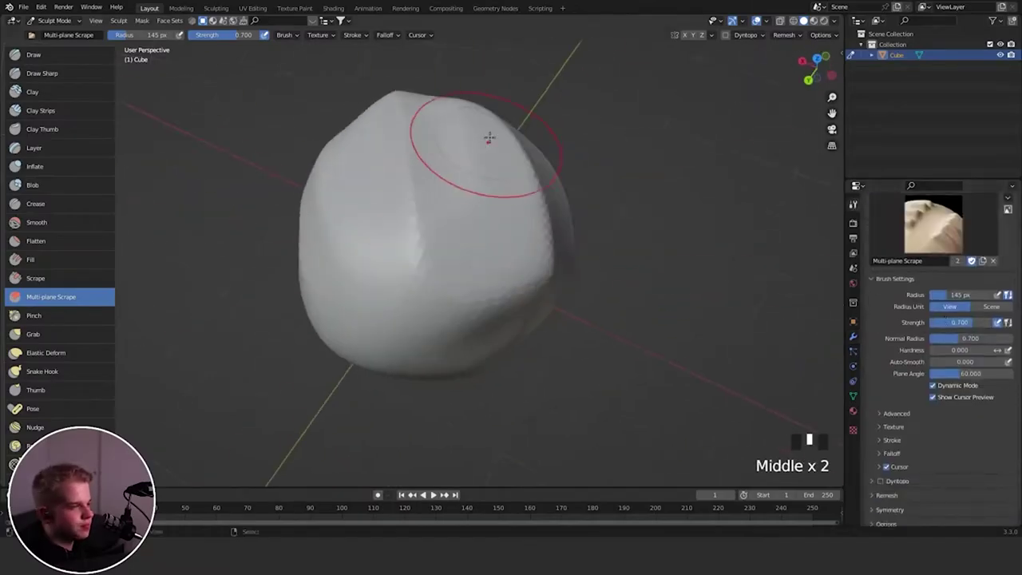
middle_drag(437, 280, 447, 229)
mouse_move(414, 157)
mouse_down()
mouse_move(394, 161)
mouse_move(386, 198)
mouse_up()
key(ctrl+z)
drag(471, 179, 399, 192)
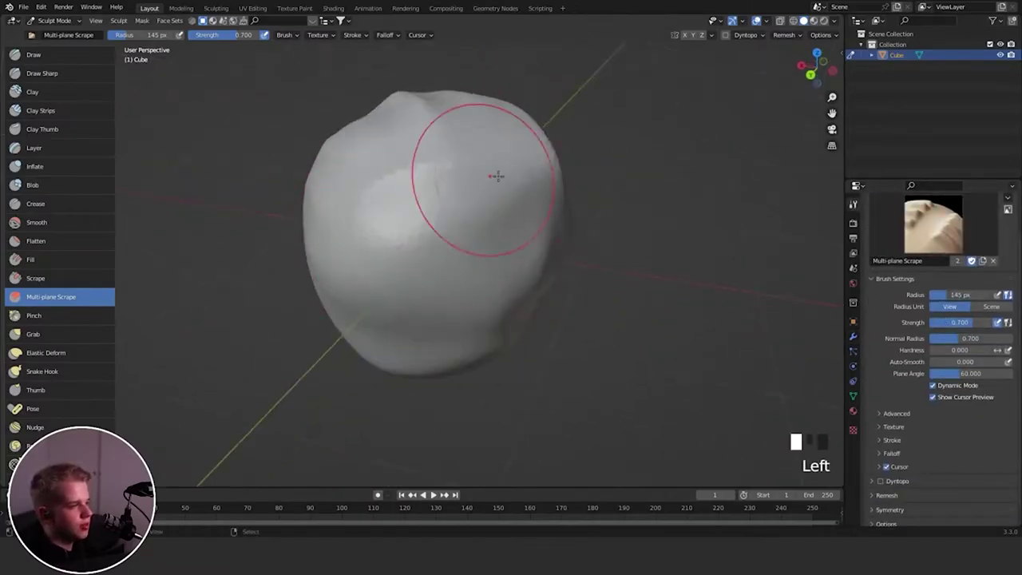
drag(332, 258, 438, 174)
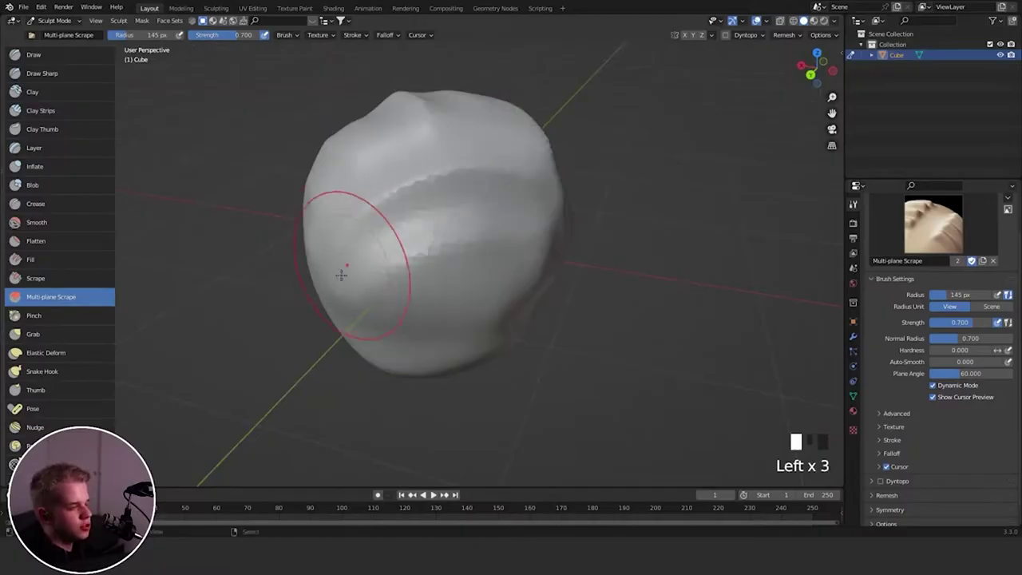
- Sharpen the curved ridge on the side of the form with repeated strokes of the Pinch brush
middle_drag(341, 275, 483, 228)
ctrl+middle_drag(475, 310, 432, 244)
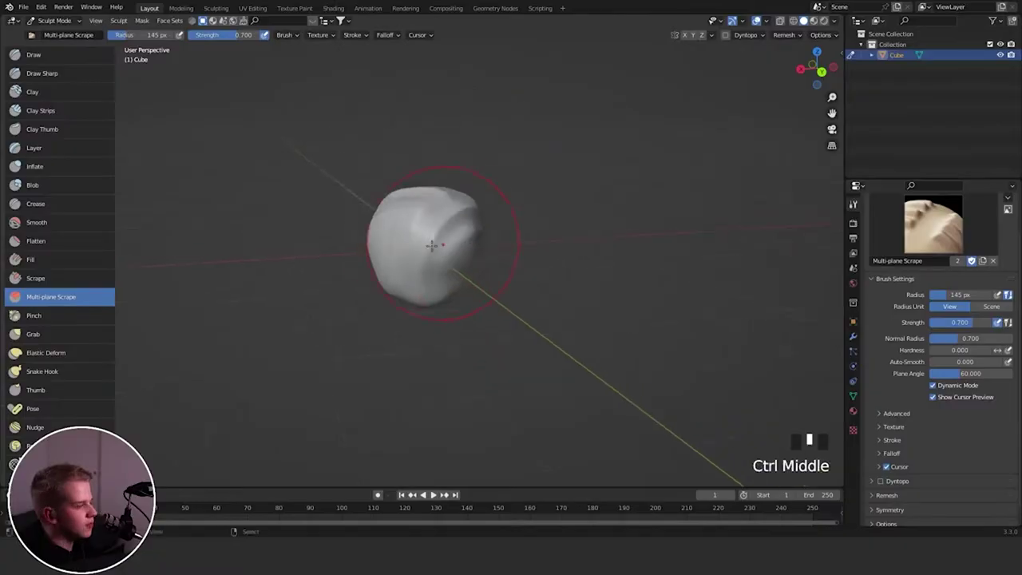
middle_drag(492, 199, 230, 211)
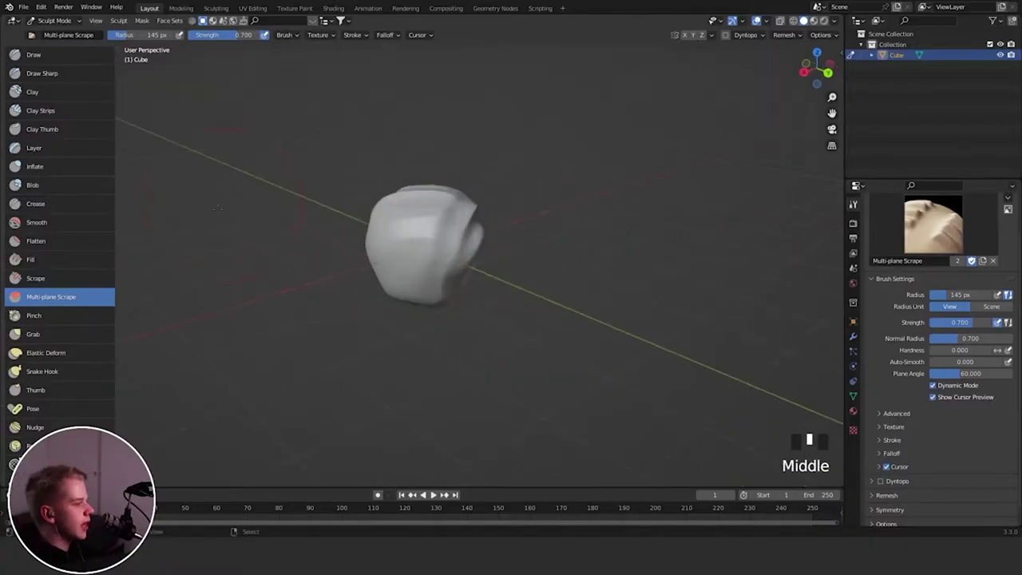
click(67, 320)
ctrl+middle_drag(447, 240, 479, 311)
middle_drag(479, 239, 424, 224)
mouse_move(438, 216)
mouse_down()
mouse_move(501, 178)
mouse_move(497, 162)
mouse_up()
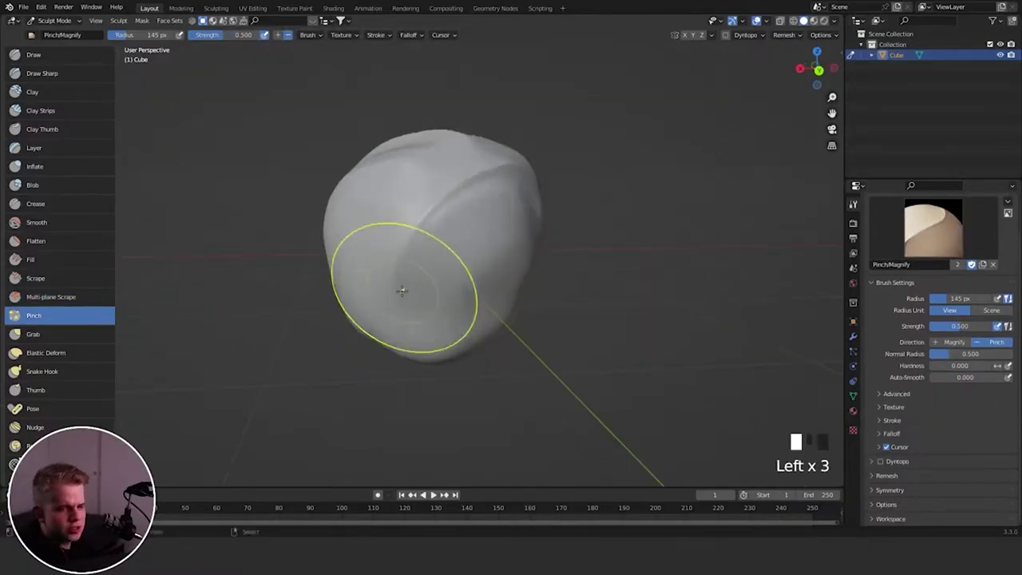
drag(444, 190, 504, 165)
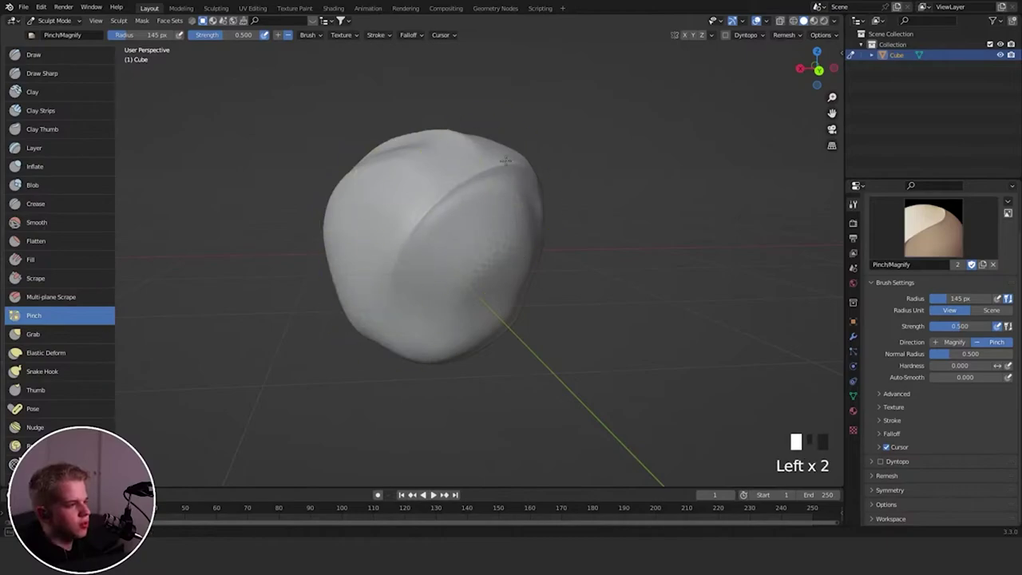
- Examine the mesh topology along the pinched ridge in Edit Mode and return to Sculpt Mode
key(Tab)
mouse_move(495, 172)
middle_down()
mouse_move(474, 218)
mouse_move(488, 152)
mouse_move(519, 156)
middle_up()
mouse_move(519, 155)
ctrl+middle_down()
mouse_move(529, 187)
mouse_move(471, 163)
mouse_move(473, 185)
mouse_move(511, 182)
ctrl+middle_up()
key(Tab)
key(Tab)
key(d)
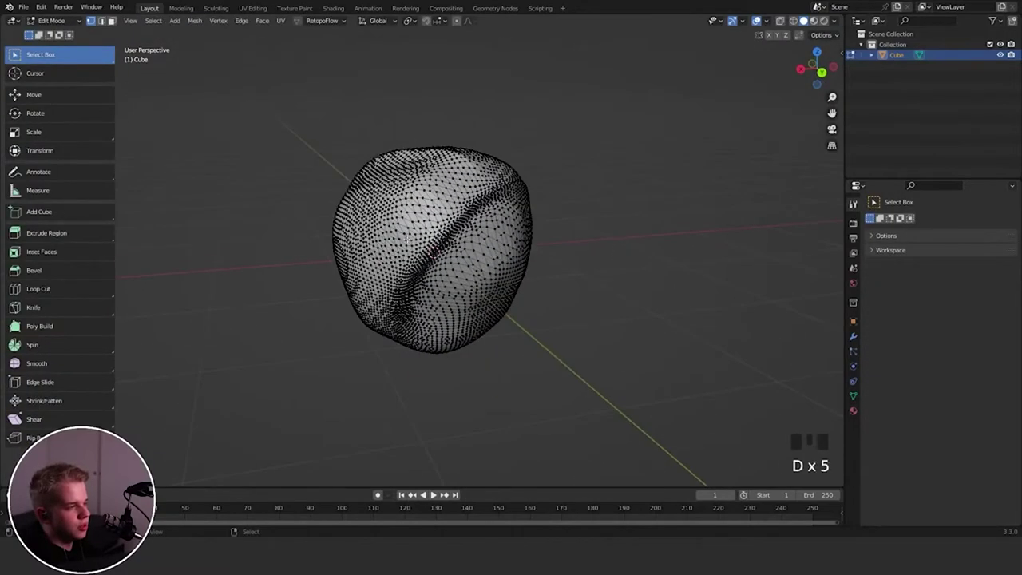
key(Tab)
key(grave)
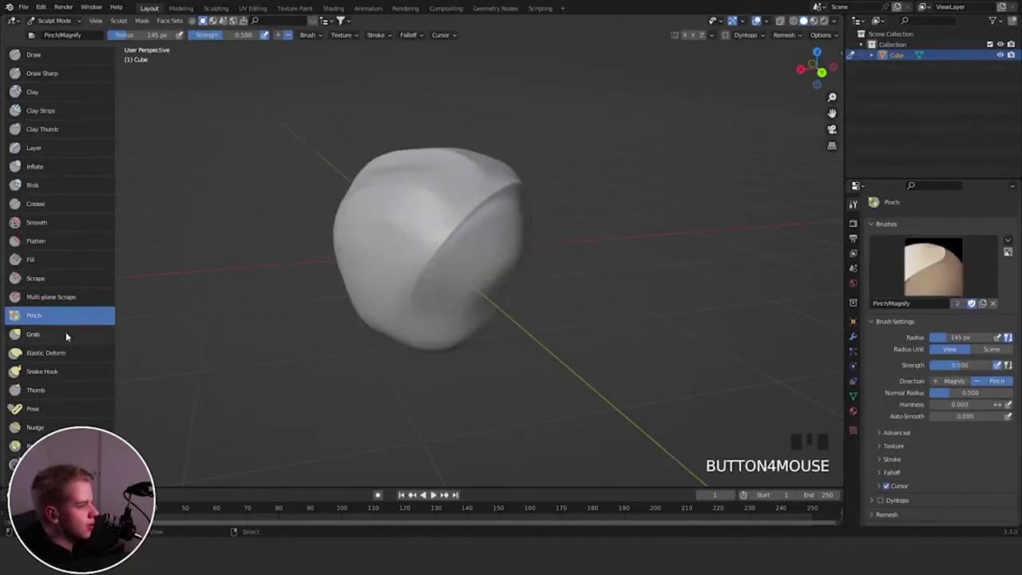
- Try pulling the form outward and along its side with the Grab brush at a 136 px radius, undoing each pull
click(66, 337)
key(f)
click(554, 281)
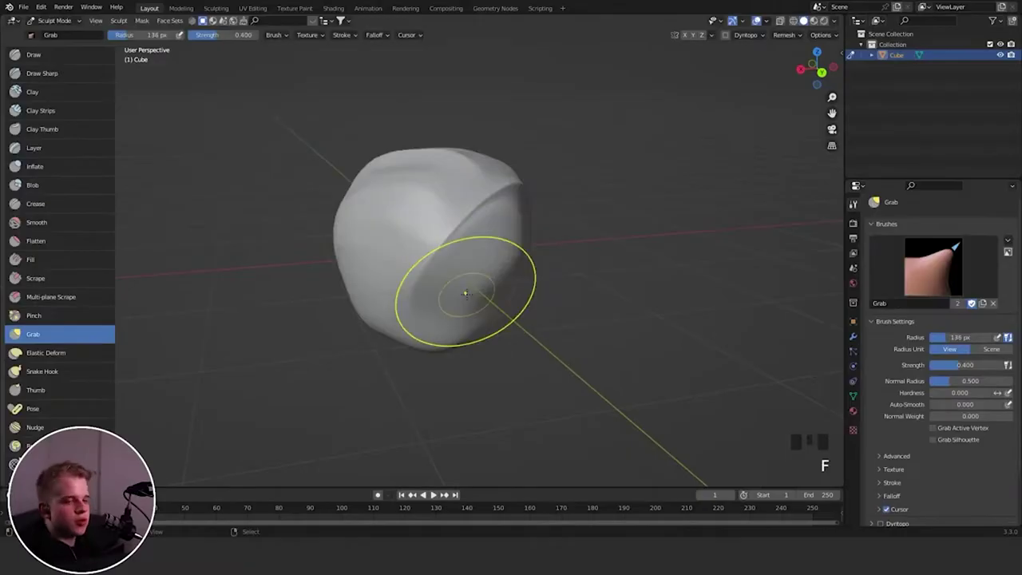
mouse_move(474, 275)
mouse_down()
mouse_move(639, 188)
mouse_move(511, 272)
mouse_move(599, 347)
mouse_up()
key(ctrl+z)
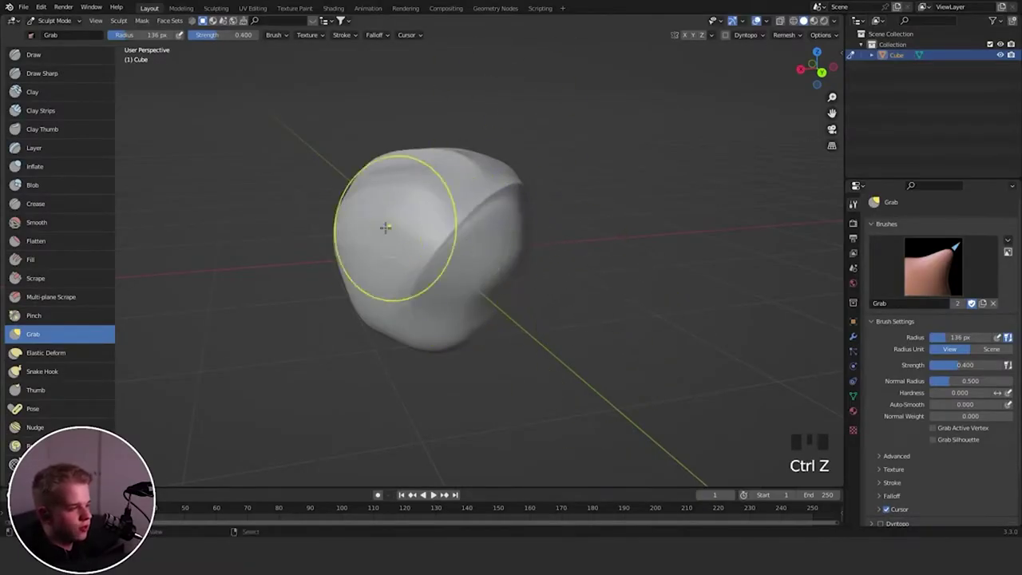
mouse_move(393, 244)
mouse_down()
mouse_move(320, 93)
mouse_move(268, 192)
mouse_move(251, 281)
mouse_up()
key(ctrl+z)
mouse_move(346, 279)
mouse_down()
mouse_move(393, 212)
mouse_move(387, 223)
mouse_move(454, 258)
mouse_move(374, 209)
mouse_up()
key(ctrl+z)
- Enlarge the Grab brush radius to 243 px and undo the last pull
key(f)
click(489, 230)
key(ctrl+z)
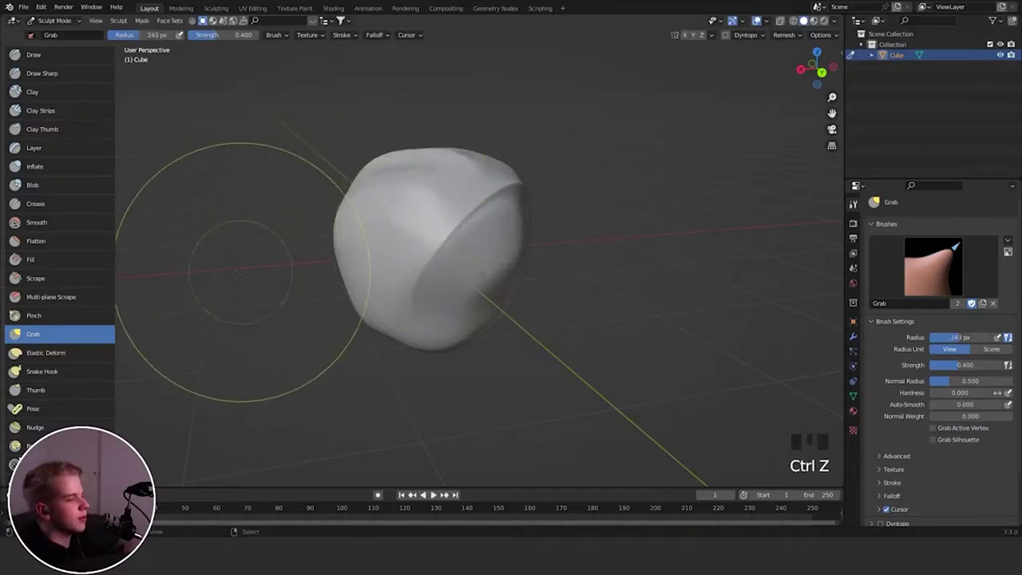
- Try the Elastic Deform brush on the form's front at radii of 243 px and 108 px, undoing each deformation
click(46, 353)
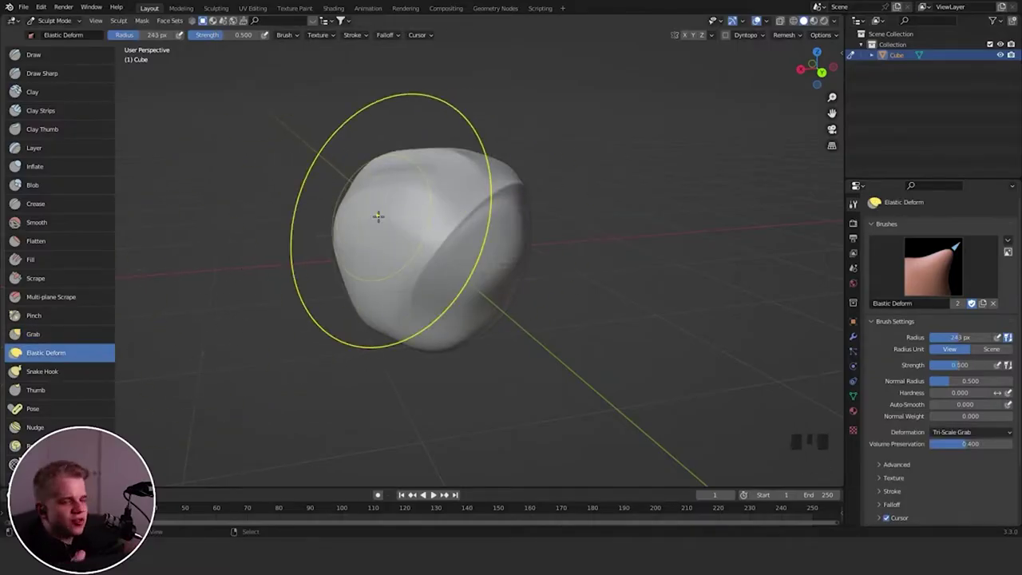
mouse_move(435, 259)
mouse_down()
mouse_move(445, 318)
mouse_move(464, 203)
mouse_move(494, 243)
mouse_up()
key(ctrl+z)
key(f)
click(578, 272)
mouse_move(452, 279)
mouse_down()
mouse_move(477, 268)
mouse_move(479, 244)
mouse_move(494, 238)
mouse_up()
key(ctrl+z)
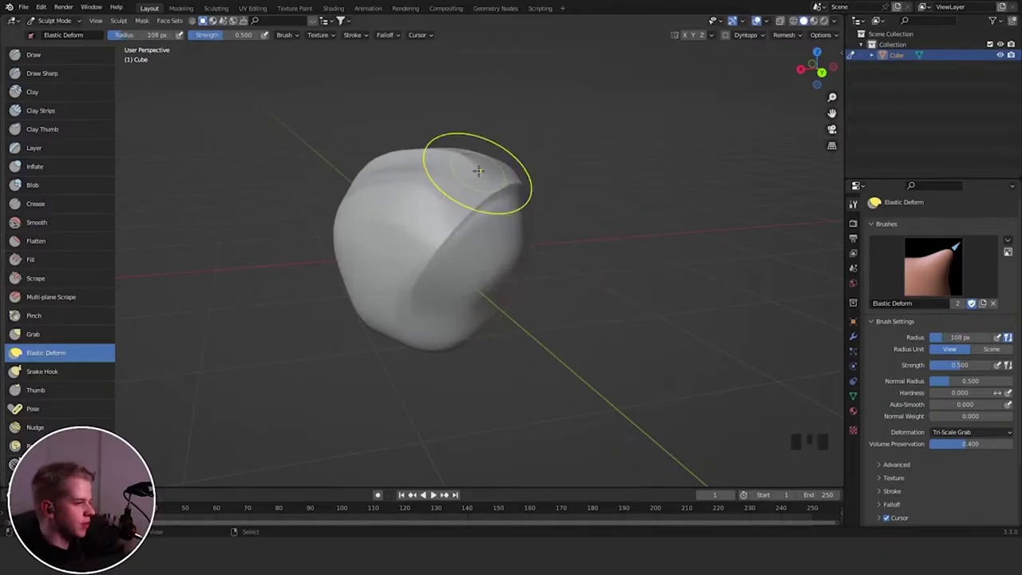
- Try pulling long spikes from the area beside the ridge with the Snake Hook brush, undoing each pull
click(84, 373)
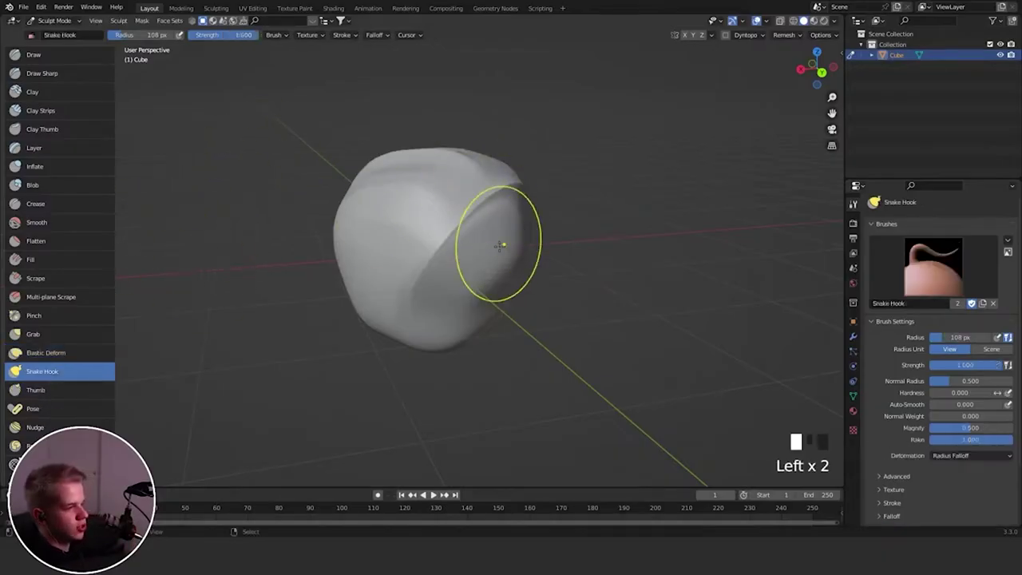
mouse_move(500, 246)
mouse_down()
mouse_move(615, 205)
mouse_move(685, 377)
mouse_up()
key(ctrl+z)
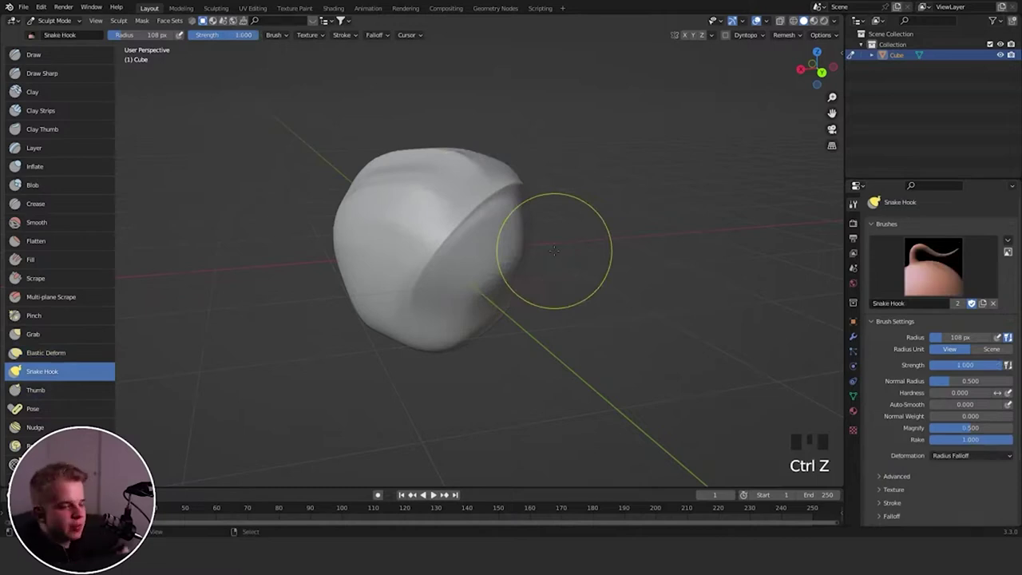
mouse_move(500, 239)
mouse_down()
mouse_move(511, 255)
mouse_move(643, 275)
mouse_up()
key(ctrl+z)
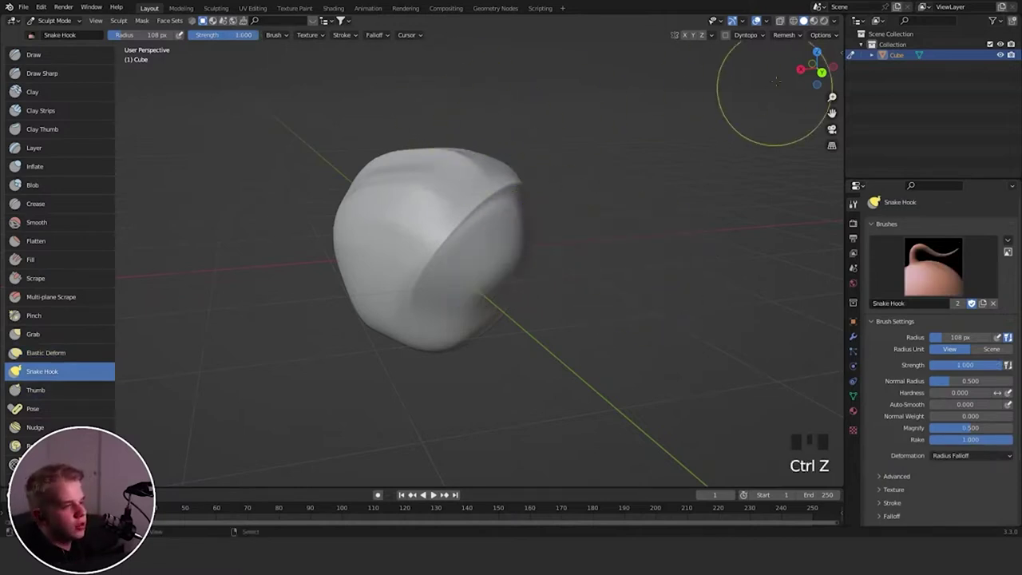
- Enable Dyntopo and test Snake Hook pulls beside the ridge, undoing each one
click(734, 38)
click(733, 38)
click(726, 36)
mouse_move(473, 241)
mouse_down()
mouse_move(706, 256)
mouse_move(583, 279)
mouse_up()
key(ctrl+z)
mouse_move(470, 237)
mouse_down()
mouse_move(474, 216)
mouse_move(684, 178)
mouse_move(575, 263)
mouse_up()
key(ctrl+z)
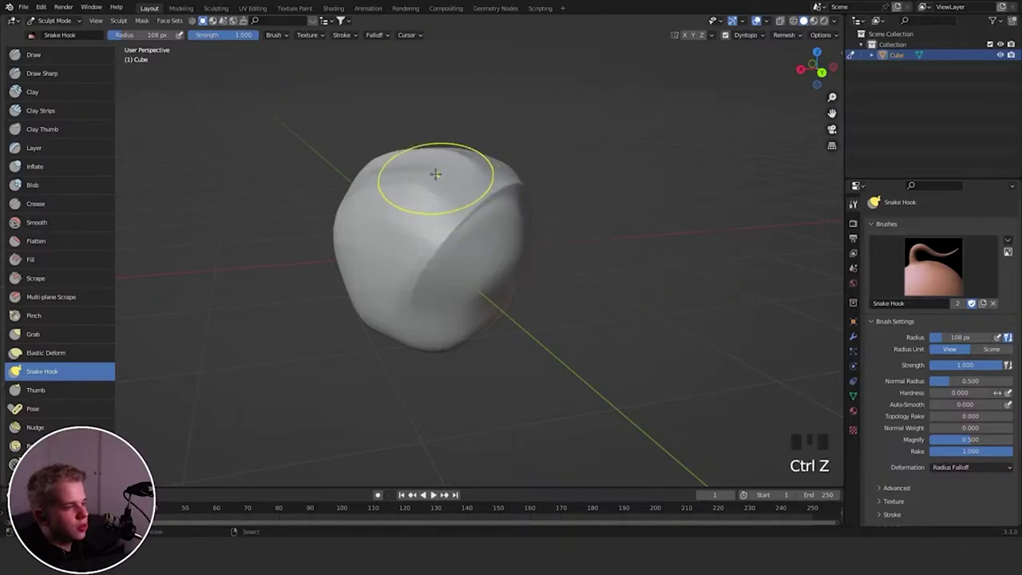
- Pull a tapered horn out of the form with the Snake Hook brush, undoing surplus pulls, and turn Dyntopo off
mouse_move(441, 214)
mouse_down()
mouse_move(542, 158)
mouse_move(605, 167)
mouse_up()
key(ctrl+z)
mouse_move(474, 198)
middle_down()
mouse_move(474, 235)
mouse_move(550, 205)
middle_up()
mouse_move(516, 212)
mouse_down()
mouse_move(596, 128)
mouse_move(627, 160)
mouse_up()
key(ctrl+z)
drag(489, 246, 696, 196)
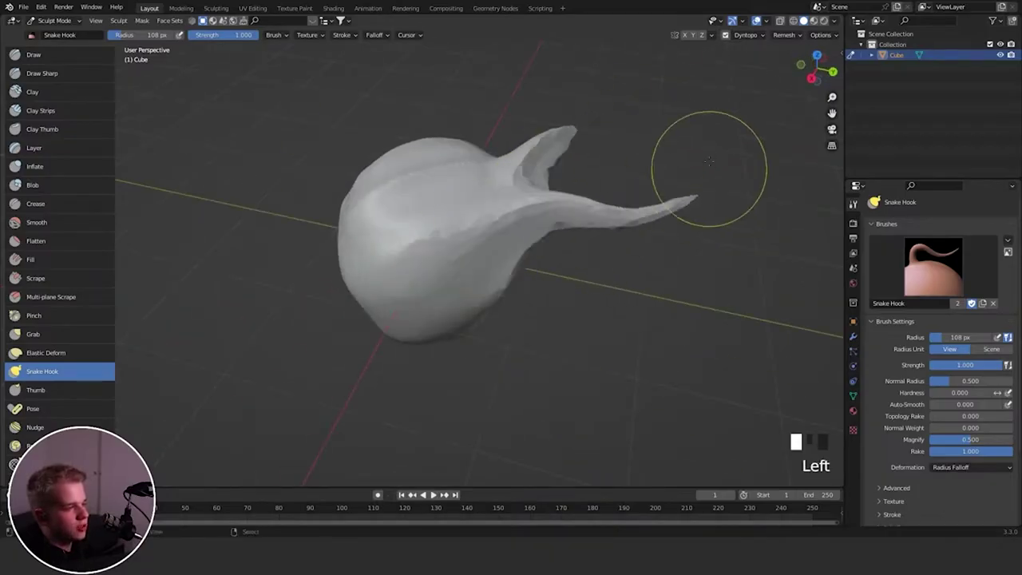
key(ctrl+z)
click(726, 36)
- Smooth the area at the horn's base and voxel-remesh the form with an adjusted voxel size
mouse_move(463, 239)
shift+mouse_down()
mouse_move(454, 246)
mouse_move(479, 251)
shift+mouse_up()
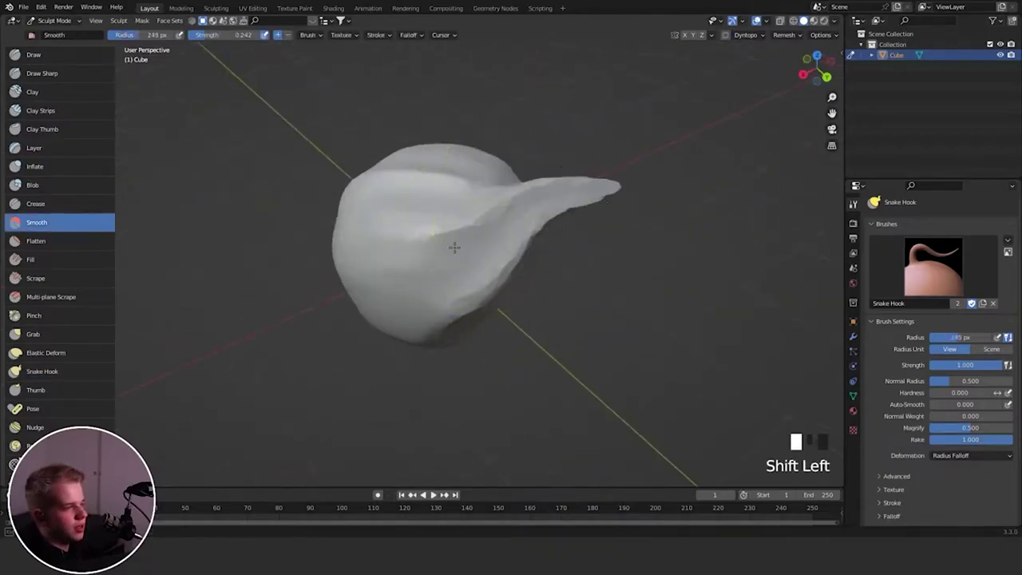
key(shift+r)
click(502, 238)
key(ctrl+r)
middle_drag(197, 256, 194, 235)
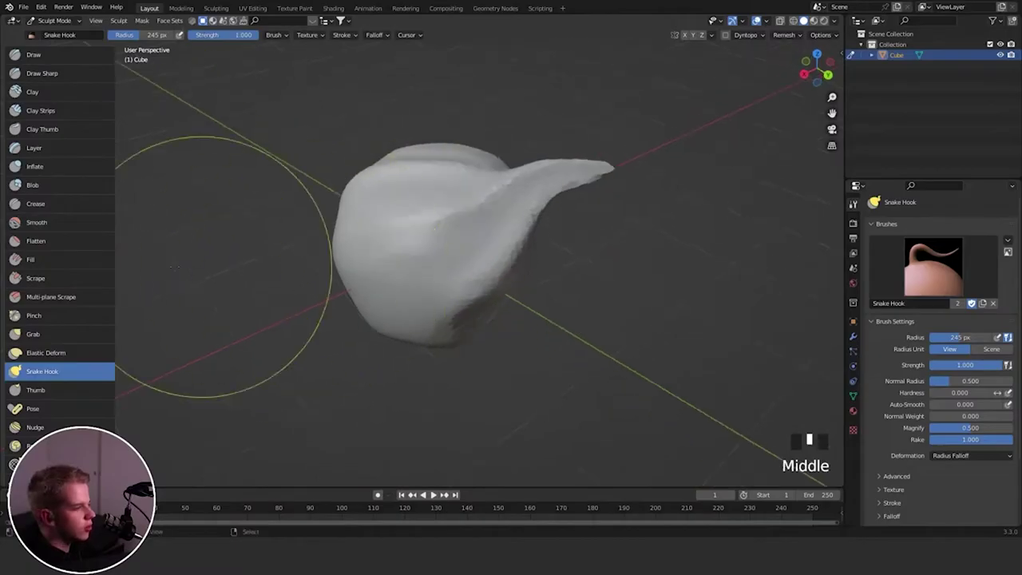
- Try the Thumb brush on the surface near the horn and on the front, and undo the last stroke
middle_drag(84, 365, 83, 325)
click(80, 346)
ctrl+middle_drag(448, 335, 486, 267)
mouse_move(487, 271)
mouse_down()
mouse_move(546, 210)
mouse_move(530, 232)
mouse_move(469, 202)
mouse_up()
middle_drag(519, 265, 478, 193)
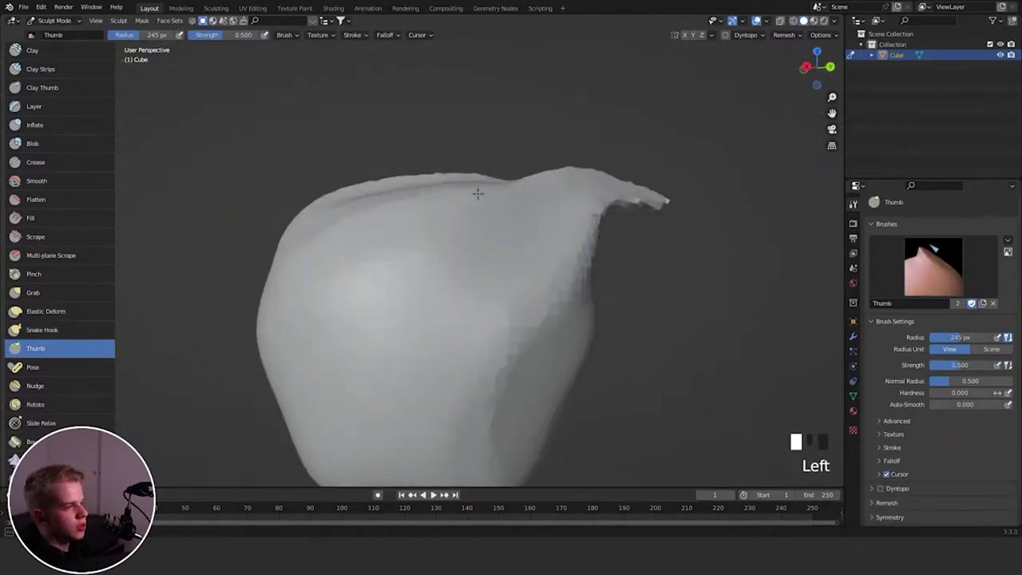
drag(388, 58, 389, 53)
drag(427, 212, 408, 287)
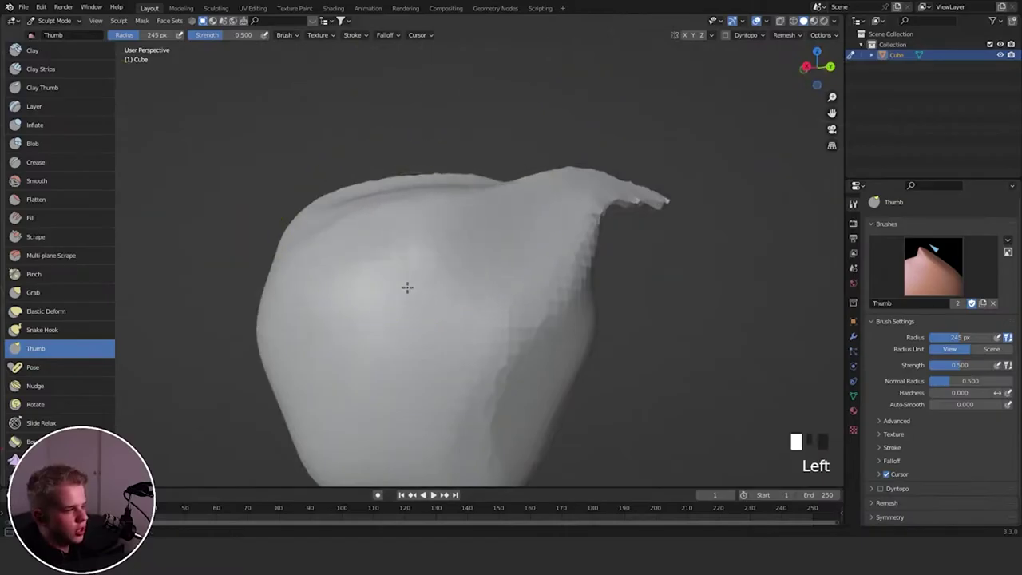
key(ctrl+z)
- Try pushing the surface sideways from beneath the horn across the front with the Thumb brush, undoing each stroke
middle_drag(435, 211, 465, 242)
drag(502, 308, 320, 323)
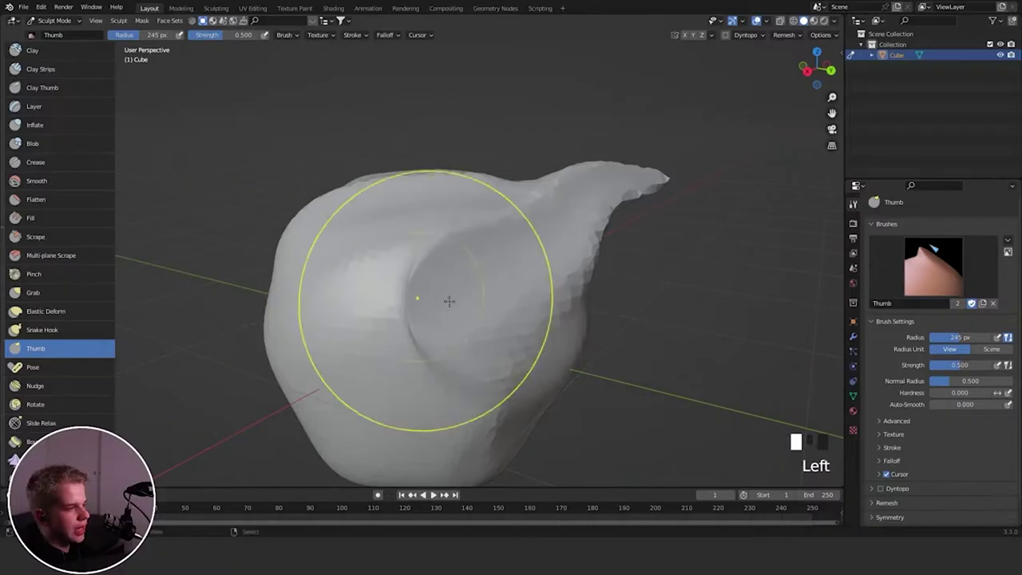
key(ctrl+z)
mouse_move(546, 310)
mouse_down()
mouse_move(363, 316)
mouse_move(320, 291)
mouse_up()
key(ctrl+z)
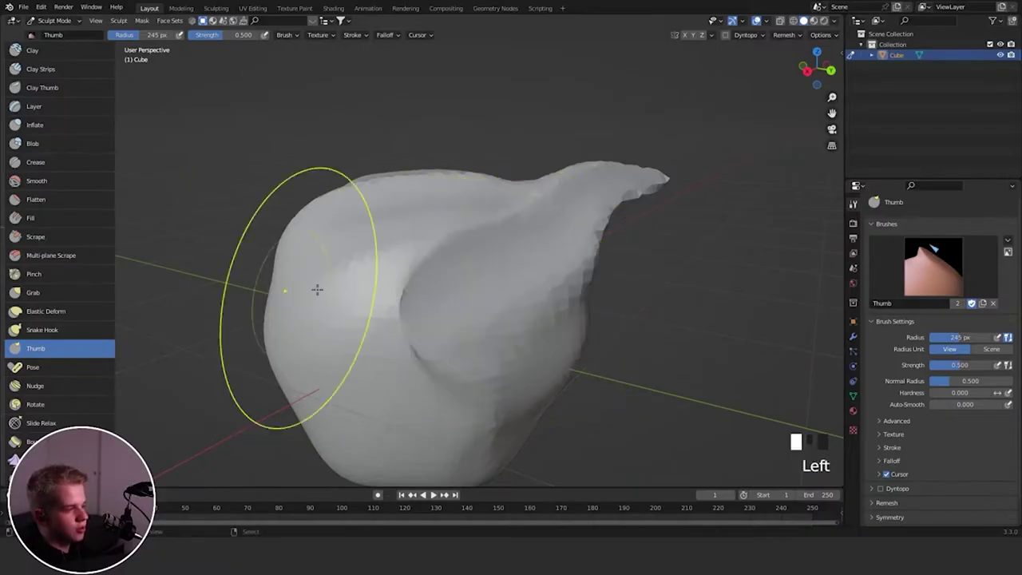
key(ctrl+z)
- Try bending the horn upward with the Pose brush at a 245 px radius and undo the bend
middle_drag(34, 399, 56, 337)
click(75, 307)
mouse_move(495, 205)
ctrl+middle_down()
mouse_move(502, 233)
mouse_move(479, 257)
ctrl+middle_up()
mouse_move(511, 260)
shift+middle_down()
mouse_move(548, 247)
mouse_move(511, 248)
shift+middle_up()
ctrl+middle_drag(511, 247, 521, 233)
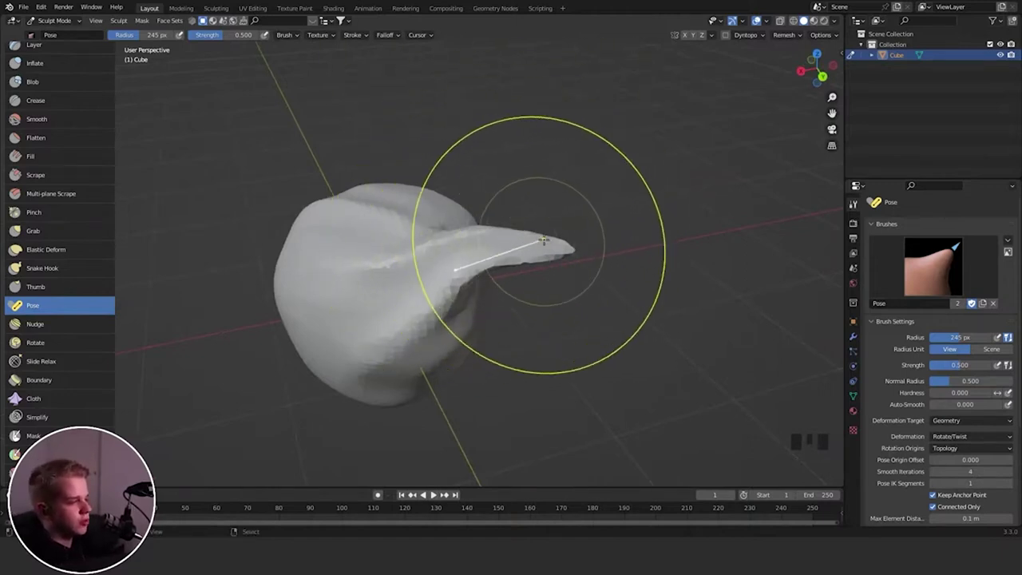
mouse_move(555, 248)
mouse_down()
mouse_move(531, 183)
mouse_move(555, 320)
mouse_move(548, 200)
mouse_up()
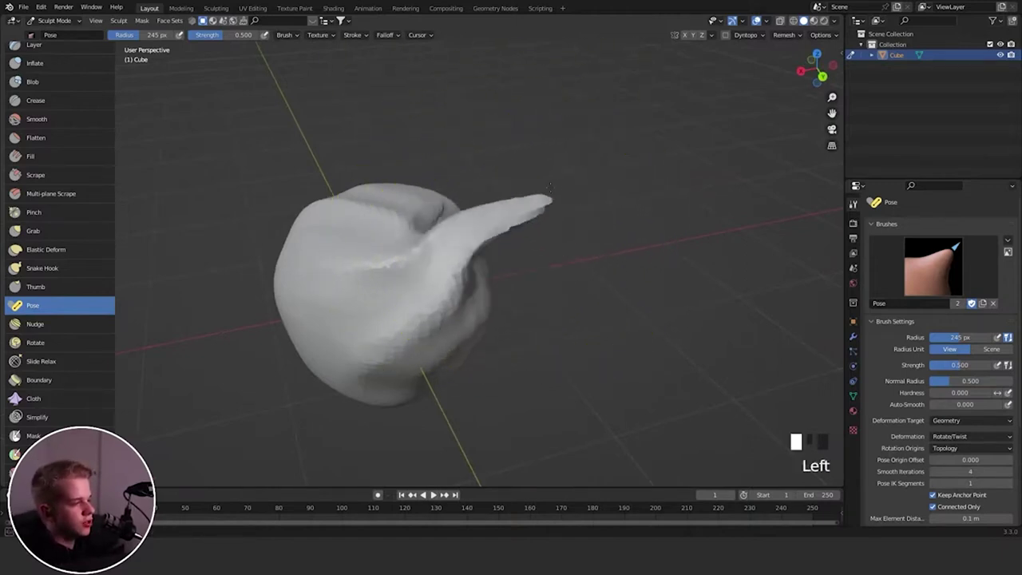
key(ctrl+z)
- Try posing the horn downward, set the Pose brush radius to 244 px, and try bending it upward, undoing each pose
middle_drag(535, 250, 546, 209)
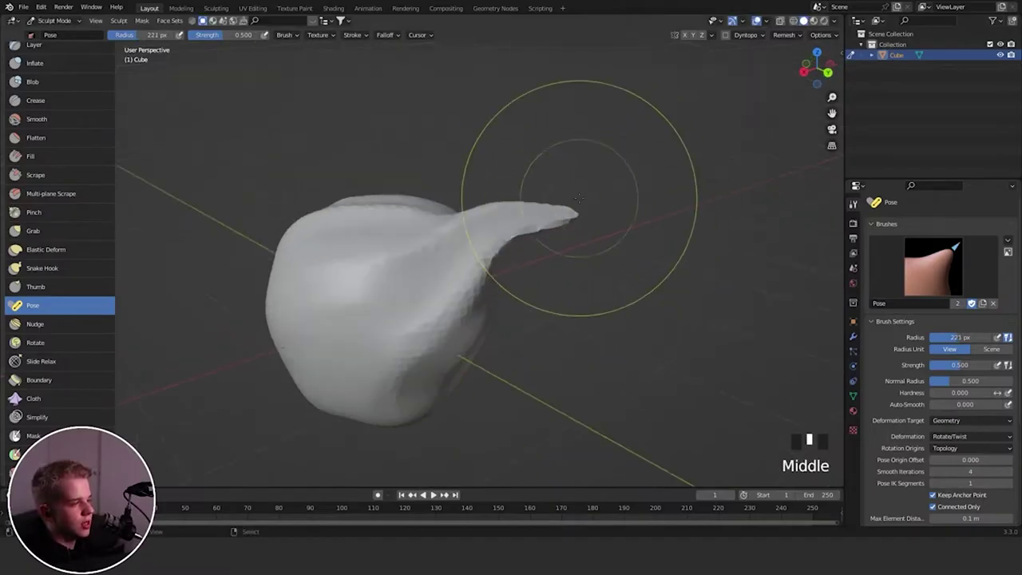
key(f)
click(536, 221)
mouse_move(570, 212)
mouse_down()
mouse_move(562, 286)
mouse_move(574, 276)
mouse_up()
key(ctrl+z)
key(f)
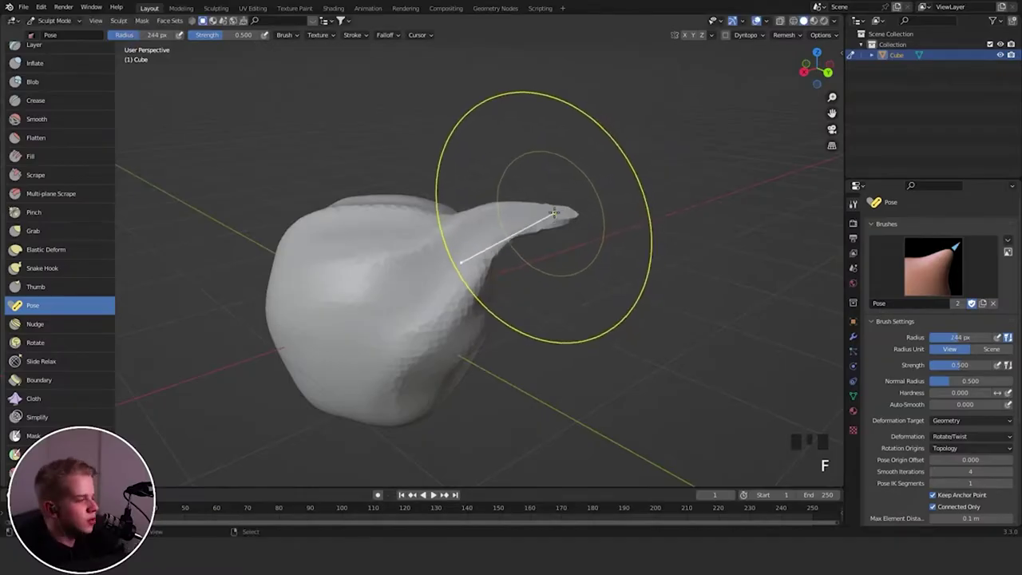
mouse_move(553, 213)
mouse_down()
mouse_move(546, 165)
mouse_move(532, 162)
mouse_up()
key(ctrl+z)
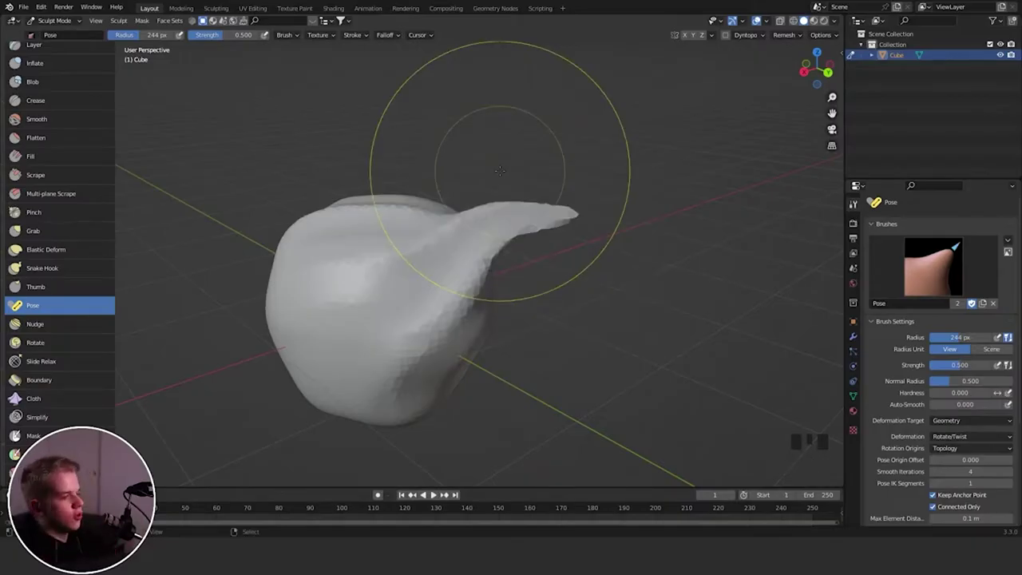
- Set the brush radius to 207 px and choose the Nudge brush
click(87, 324)
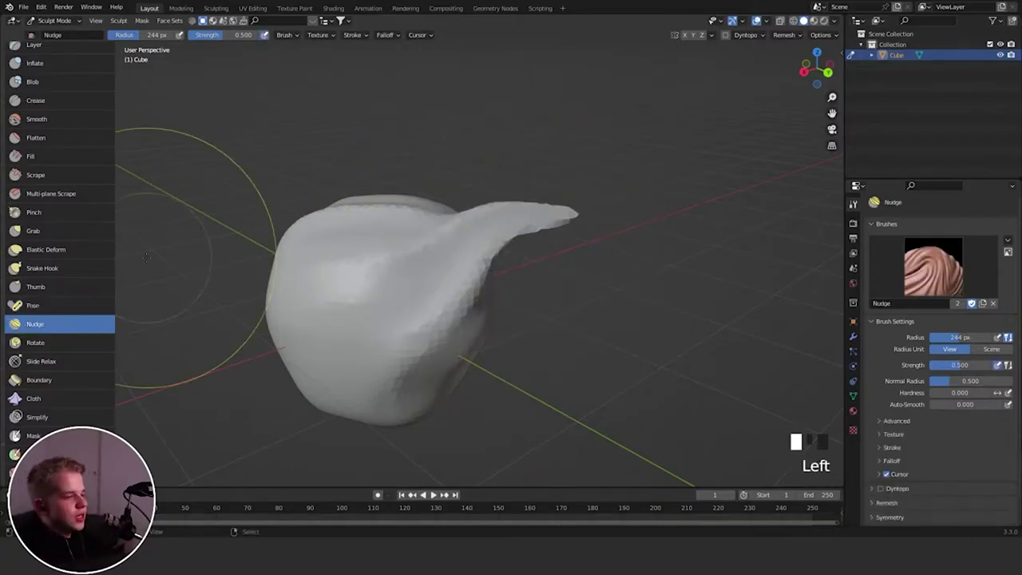
key(c)
key(f)
click(476, 301)
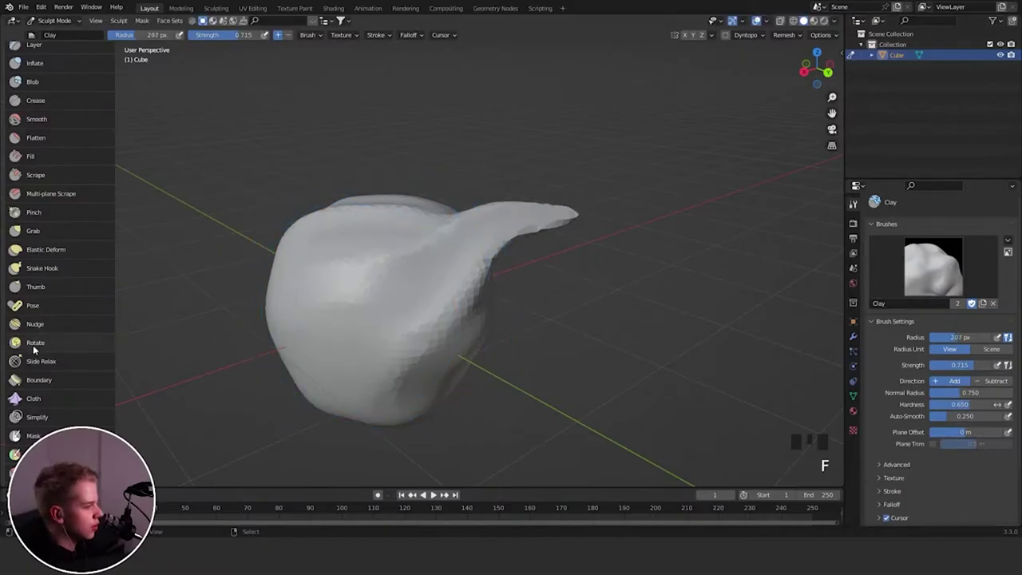
click(67, 324)
- Nudge the surface across the front of the form at brush strength 0.836, and set the brush radius to 127 px
drag(394, 256, 398, 252)
key(f)
drag(411, 352, 359, 257)
right_click(360, 305)
key(shift+f)
click(385, 312)
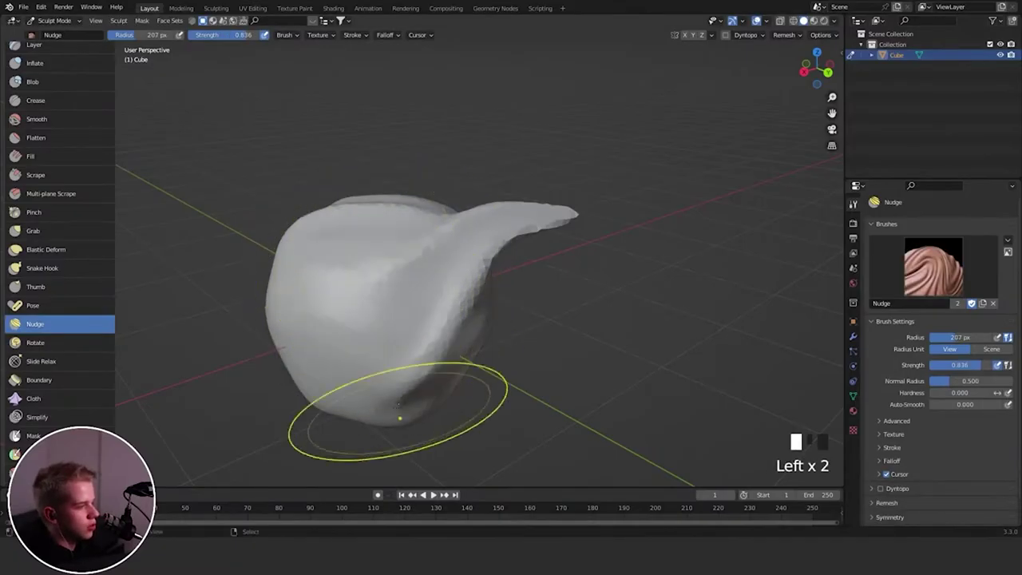
mouse_move(399, 408)
mouse_down()
mouse_move(342, 303)
mouse_move(389, 259)
mouse_move(466, 241)
mouse_move(335, 318)
mouse_move(387, 301)
mouse_up()
key(f)
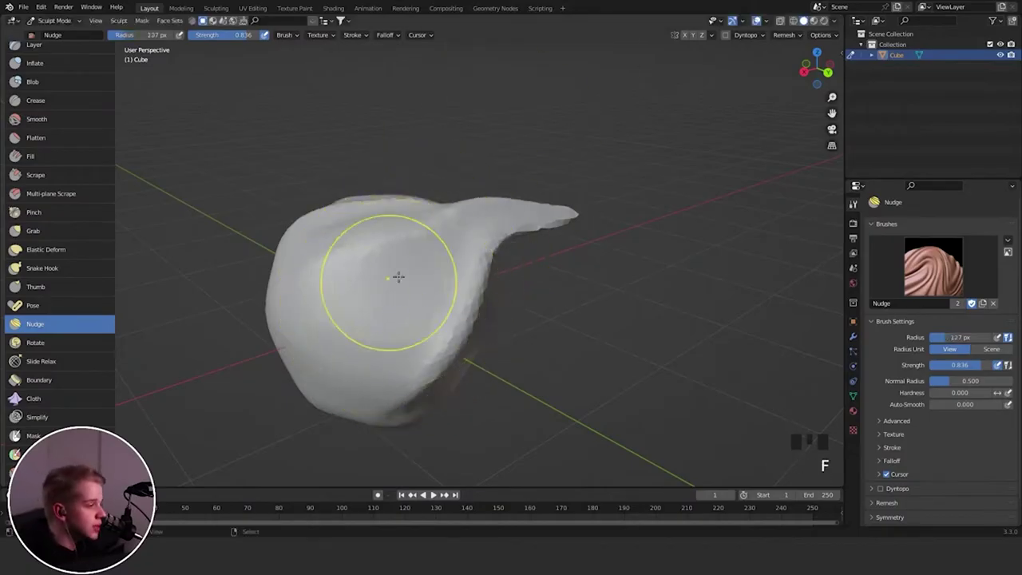
- Try twisting the front of the form with the Rotate brush, set its radius to 230 px, and undo the twists
click(35, 343)
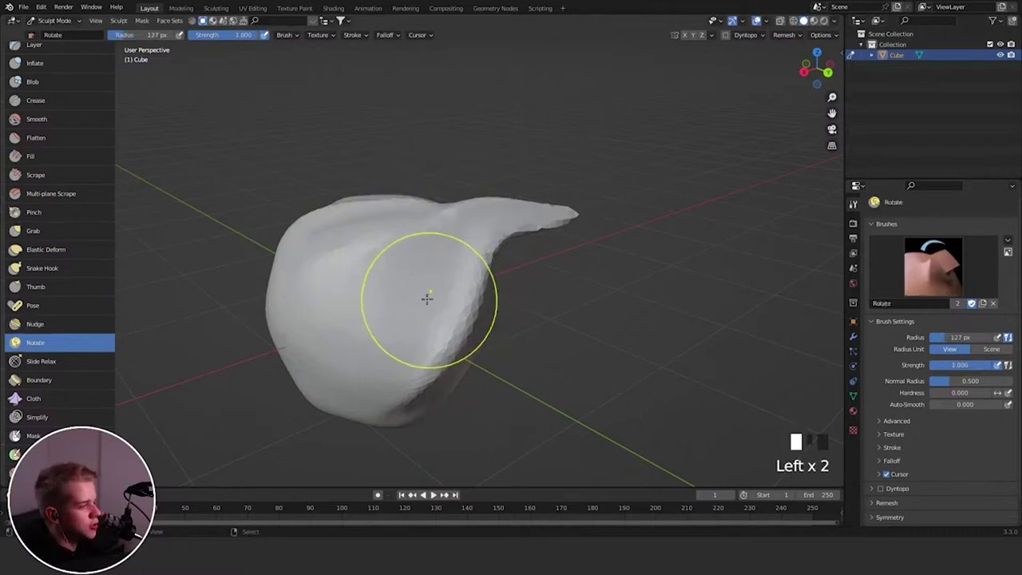
key(ctrl+z)
mouse_move(372, 325)
mouse_down()
mouse_move(383, 307)
mouse_move(356, 322)
mouse_move(352, 279)
mouse_move(429, 239)
mouse_move(388, 250)
mouse_up()
key(f)
click(426, 303)
key(ctrl+z)
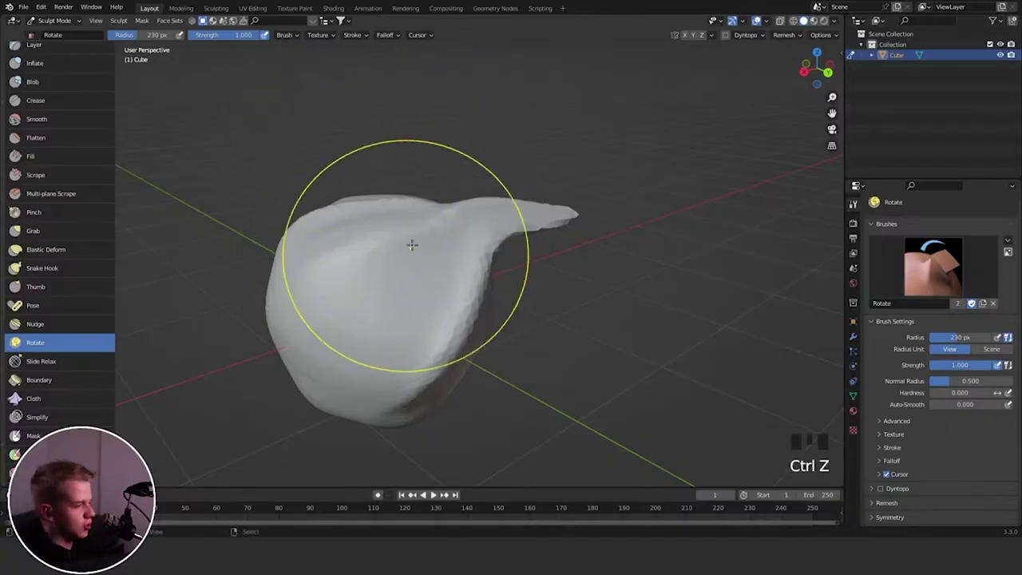
drag(445, 253, 447, 224)
- Inspect the form's mesh in Edit Mode, return to Sculpt Mode, and choose the Slide Relax brush
key(Tab)
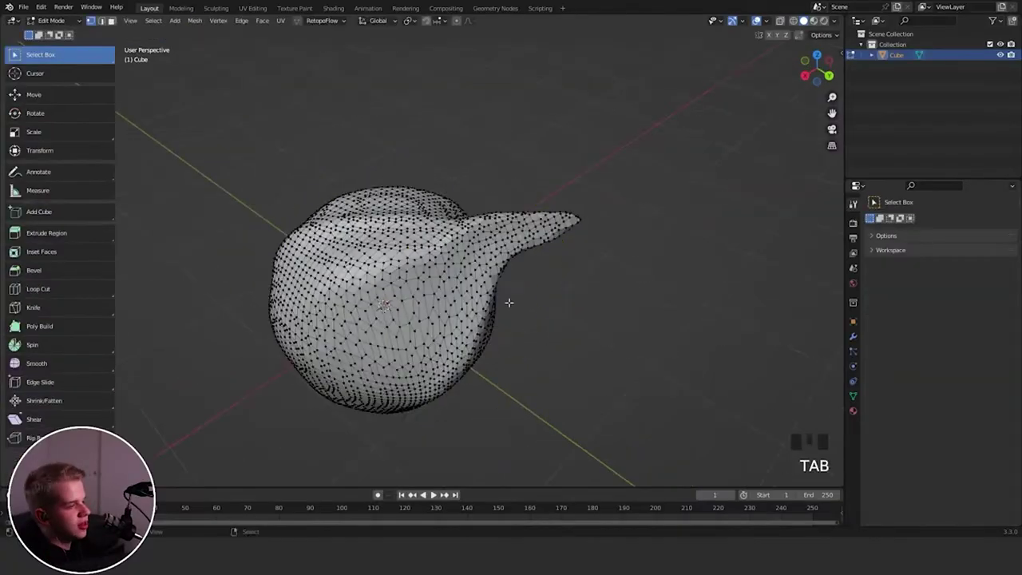
middle_drag(509, 302, 519, 272)
key(Tab)
ctrl+middle_drag(566, 157, 507, 213)
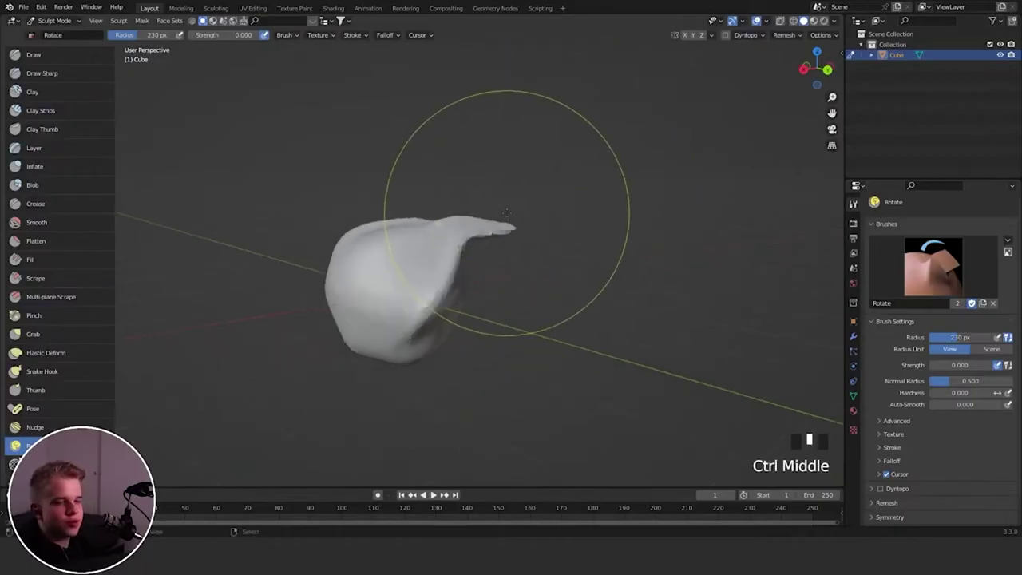
middle_drag(71, 463, 70, 384)
click(70, 384)
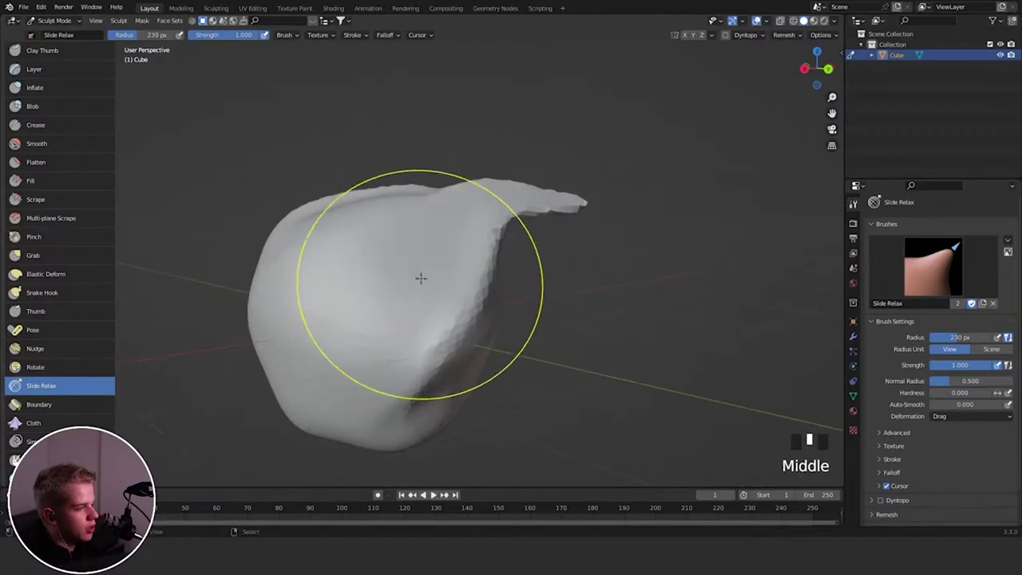
- Pull the front surface into a deep fold below the horn with the Grab brush at a 154 px radius, and check the stretched mesh
key(Tab)
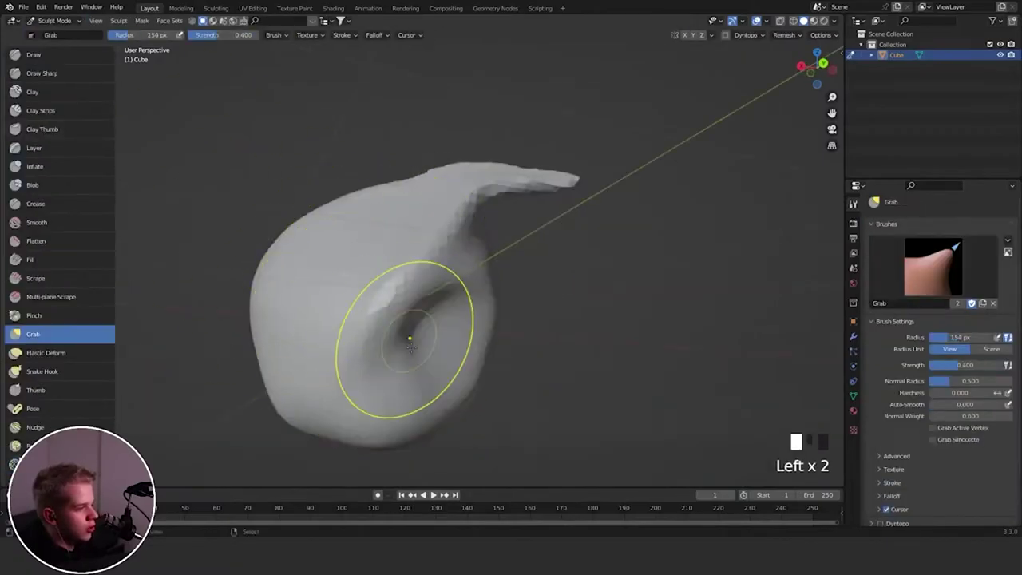
drag(411, 346, 404, 357)
mouse_move(350, 249)
mouse_down()
mouse_move(354, 265)
mouse_move(395, 294)
mouse_up()
drag(393, 254, 394, 269)
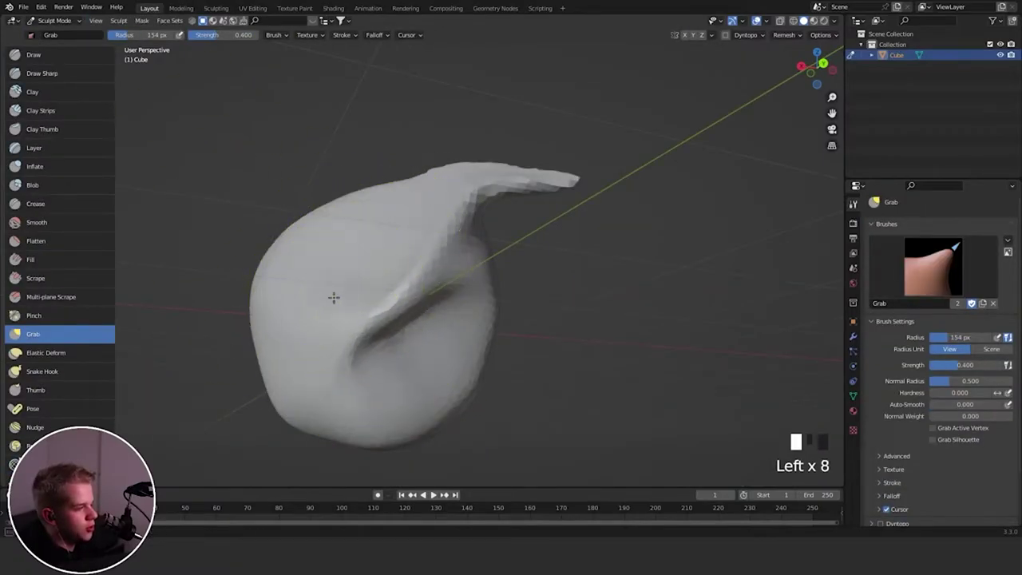
key(Tab)
mouse_move(410, 300)
middle_down()
mouse_move(439, 263)
mouse_move(435, 278)
middle_up()
key(Tab)
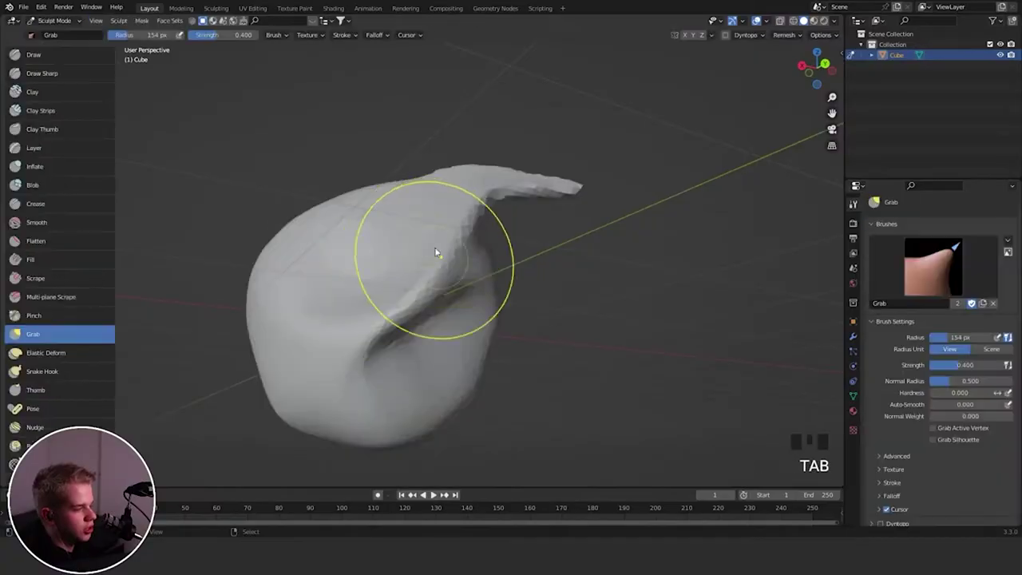
- Slide the mesh across the upper front with the Slide Relax brush, and check the vertex distribution in Edit Mode
click(34, 464)
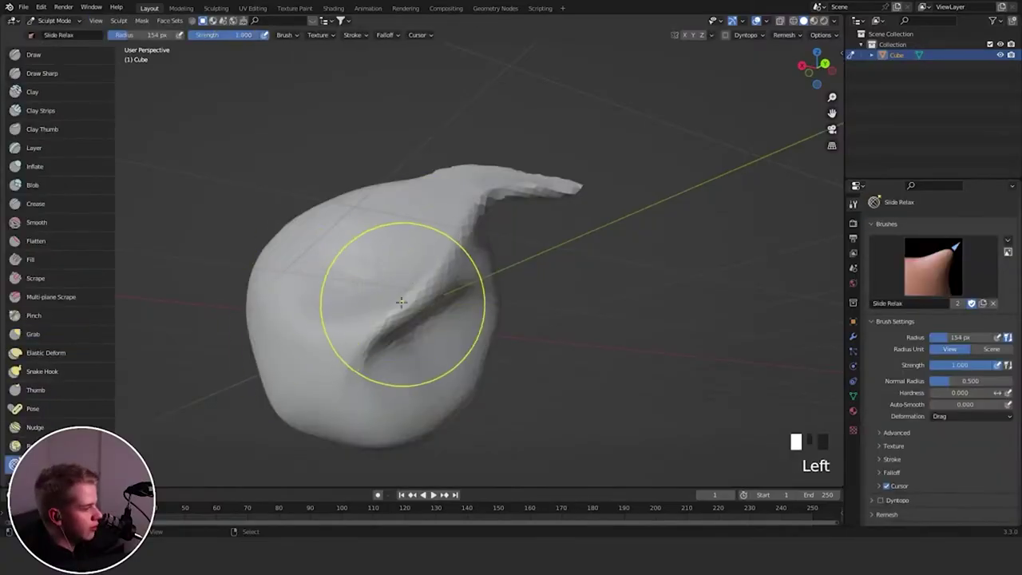
mouse_move(418, 296)
mouse_down()
mouse_move(372, 271)
mouse_move(369, 286)
mouse_up()
drag(320, 266, 319, 265)
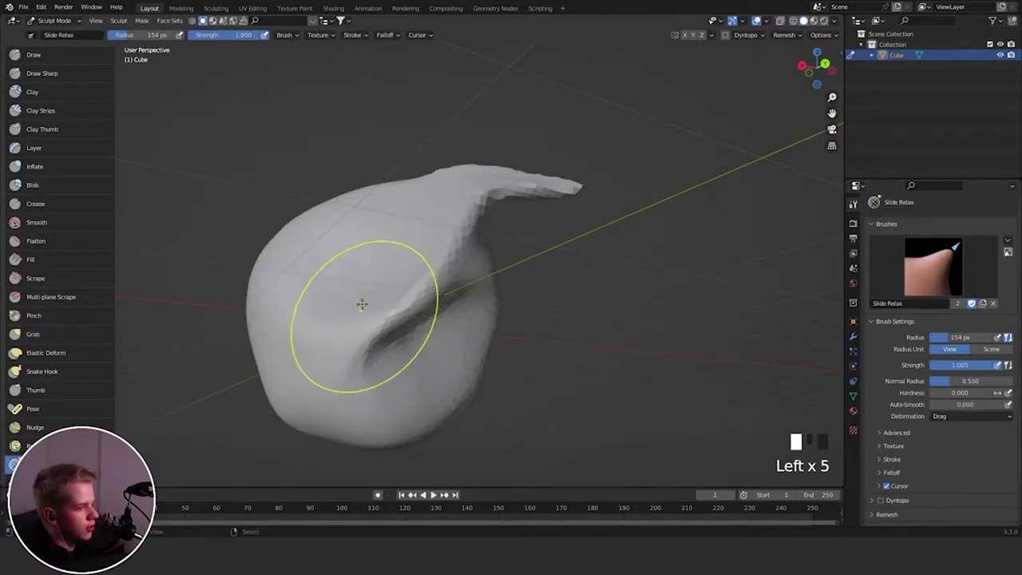
drag(362, 300, 362, 274)
drag(360, 267, 331, 207)
key(Tab)
middle_drag(393, 271, 396, 258)
key(Tab)
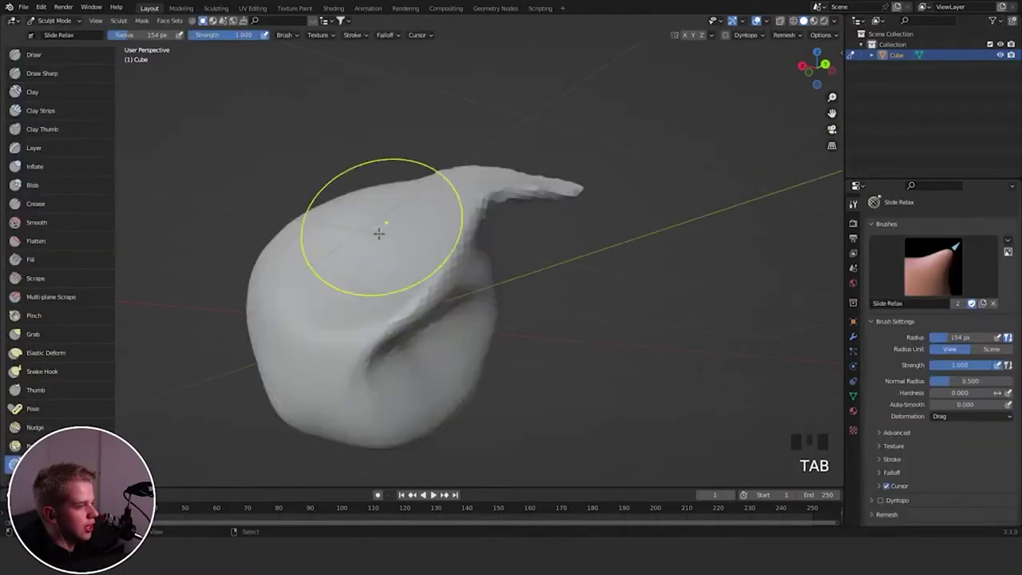
- Slide the vertices down toward the fold and up from beneath it, and check the mesh in Edit Mode
drag(358, 248, 368, 281)
drag(374, 299, 380, 324)
drag(379, 327, 377, 331)
mouse_move(419, 389)
mouse_down()
mouse_move(427, 357)
mouse_move(413, 365)
mouse_up()
mouse_move(408, 369)
mouse_down()
mouse_move(410, 379)
mouse_move(411, 363)
mouse_up()
drag(412, 360, 416, 344)
drag(414, 351, 409, 307)
drag(406, 304, 412, 333)
key(Tab)
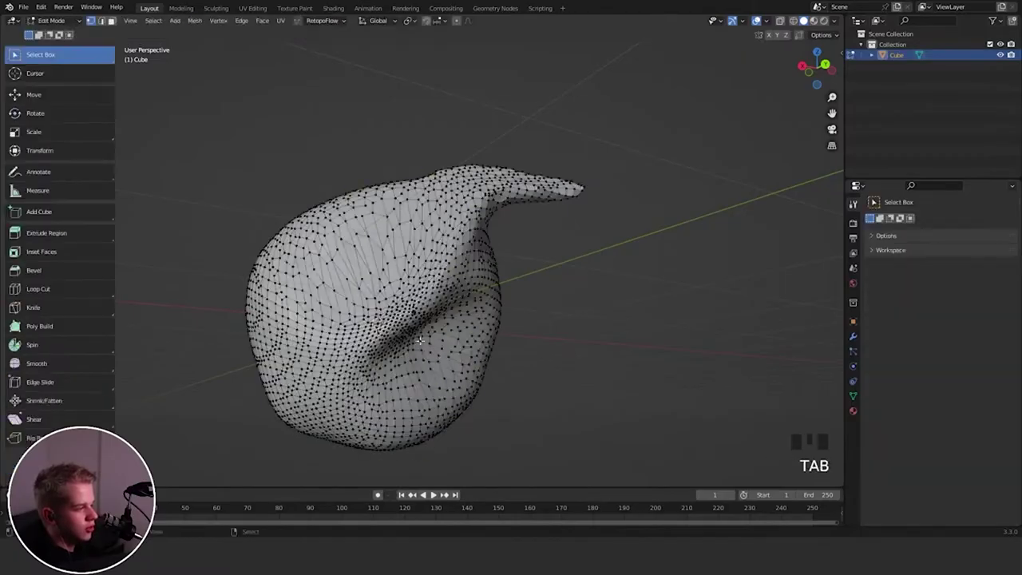
middle_drag(383, 336, 357, 327)
key(Tab)
- Slide the mesh along the lower front and the ridge beneath the horn with the Slide Relax brush
mouse_move(341, 325)
mouse_down()
mouse_move(330, 326)
mouse_move(311, 383)
mouse_up()
drag(310, 384, 303, 378)
drag(402, 252, 390, 267)
drag(390, 265, 381, 277)
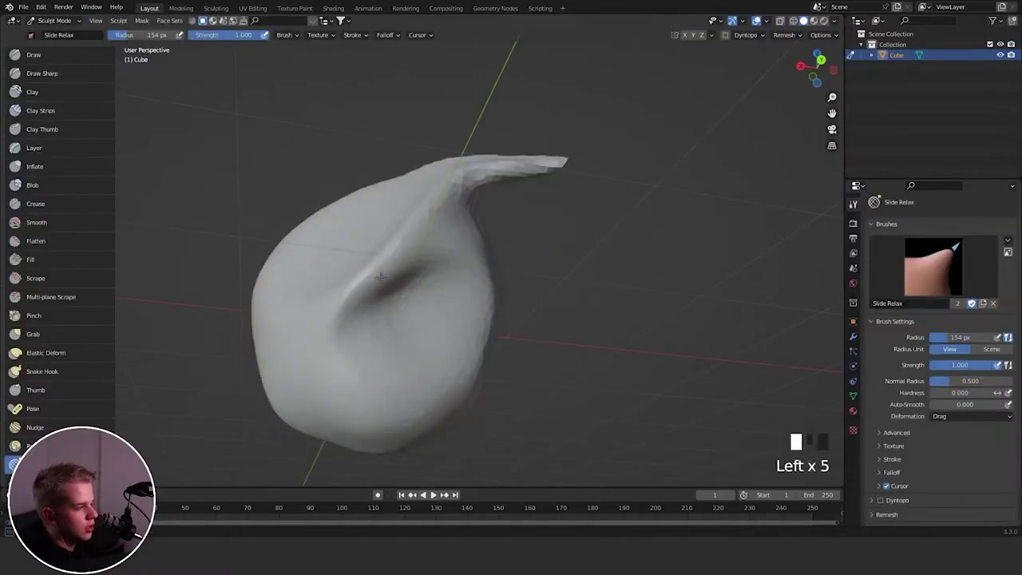
drag(469, 213, 468, 214)
drag(420, 242, 409, 251)
- Delete the sculpted form in Object Mode and start adding a sphere in its place
scroll(83, 399, down, 3)
click(78, 417)
mouse_move(489, 220)
middle_down()
mouse_move(496, 276)
mouse_move(446, 361)
middle_up()
key(Tab)
click(339, 260)
middle_drag(432, 290, 506, 275)
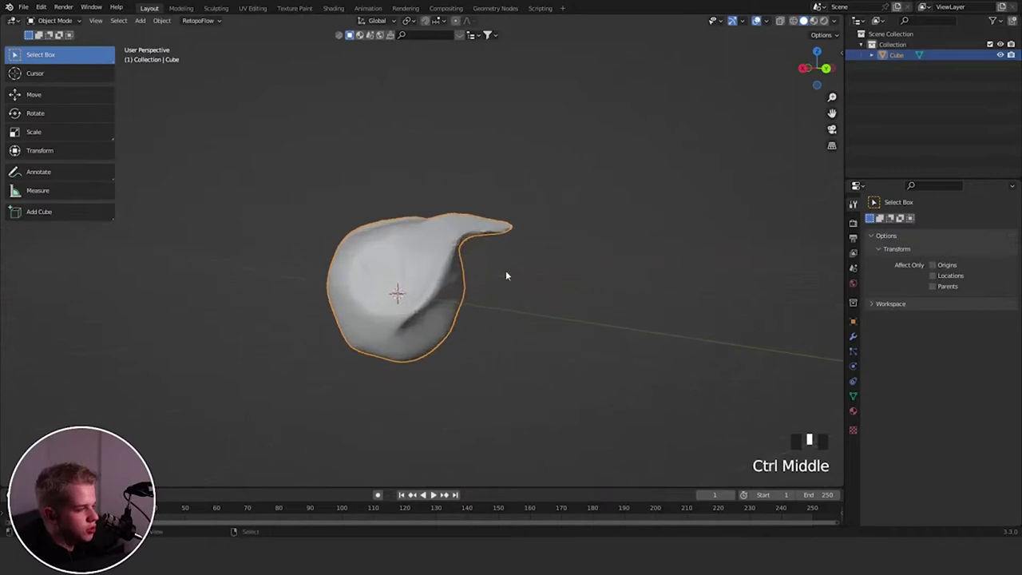
key(x)
click(459, 268)
key(shift+a)
mouse_move(461, 267)
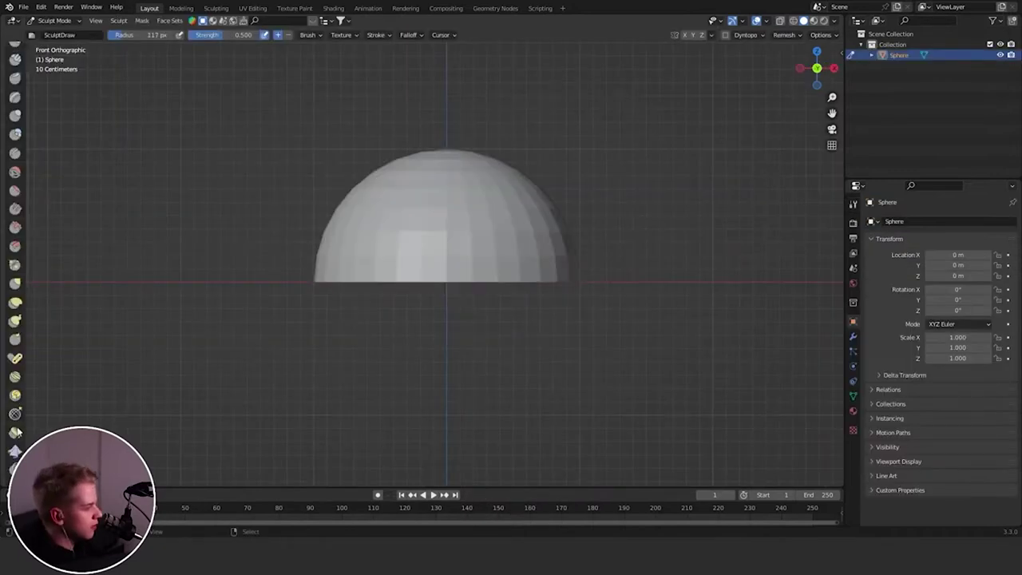
- Choose the Boundary brush, try bending the half sphere's open edge, and undo the bend
click(15, 432)
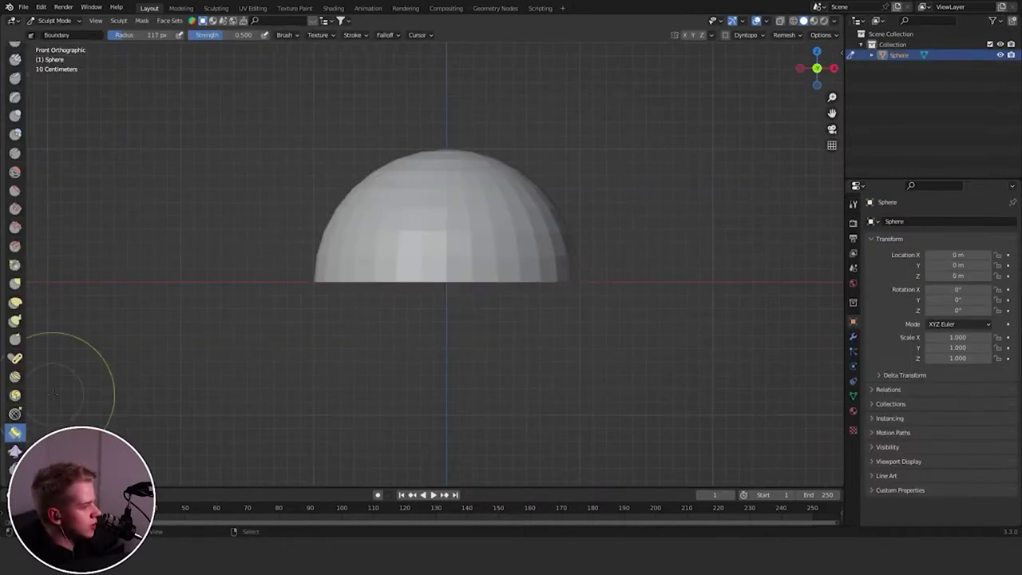
mouse_move(543, 250)
middle_down()
mouse_move(587, 262)
mouse_move(533, 293)
middle_up()
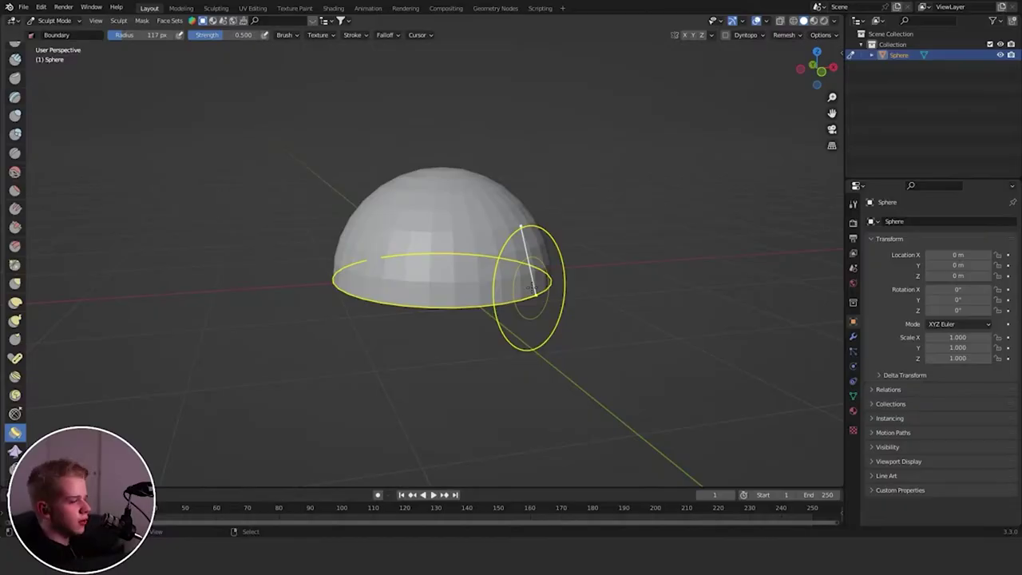
mouse_move(530, 288)
mouse_down()
mouse_move(524, 242)
mouse_move(535, 301)
mouse_move(453, 300)
mouse_move(468, 296)
mouse_move(450, 235)
mouse_move(463, 273)
mouse_move(458, 201)
mouse_move(519, 311)
mouse_move(535, 396)
mouse_move(467, 307)
mouse_up()
key(ctrl+z)
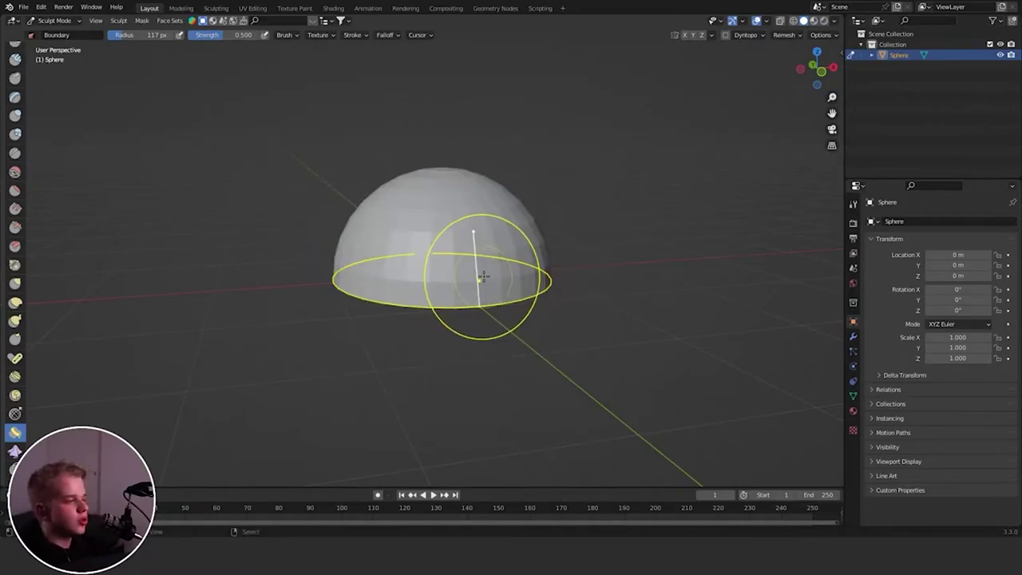
- Try bending the half sphere's edge at brush radii of 248 px and 78 px, undoing each bend
key(f)
click(477, 278)
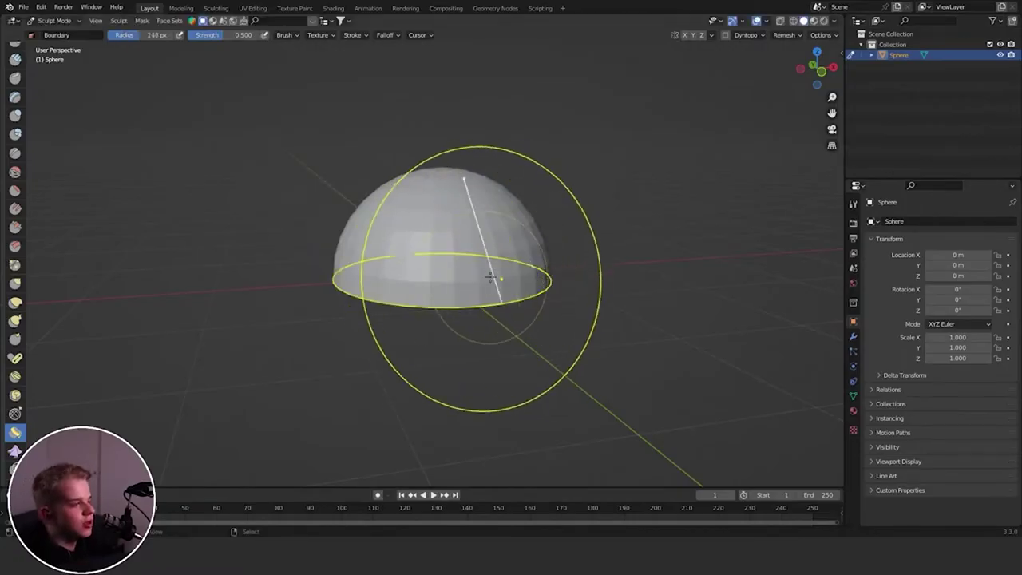
mouse_move(491, 277)
mouse_down()
mouse_move(467, 210)
mouse_move(496, 339)
mouse_move(491, 296)
mouse_move(501, 260)
mouse_move(496, 337)
mouse_up()
key(ctrl+z)
key(f)
click(458, 270)
key(ctrl+z)
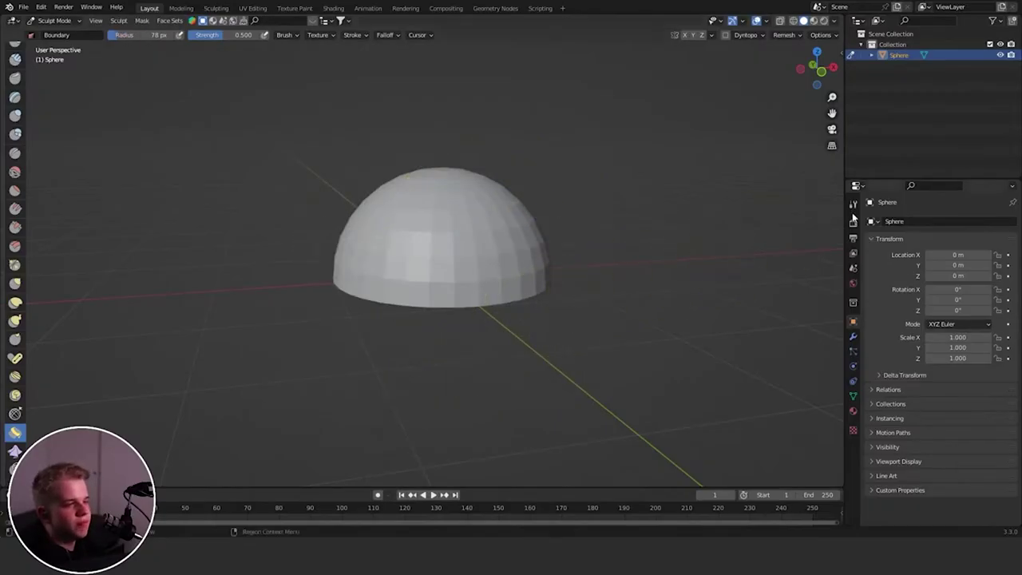
- Open the Boundary brush settings and examine the Deformation Target options
click(853, 206)
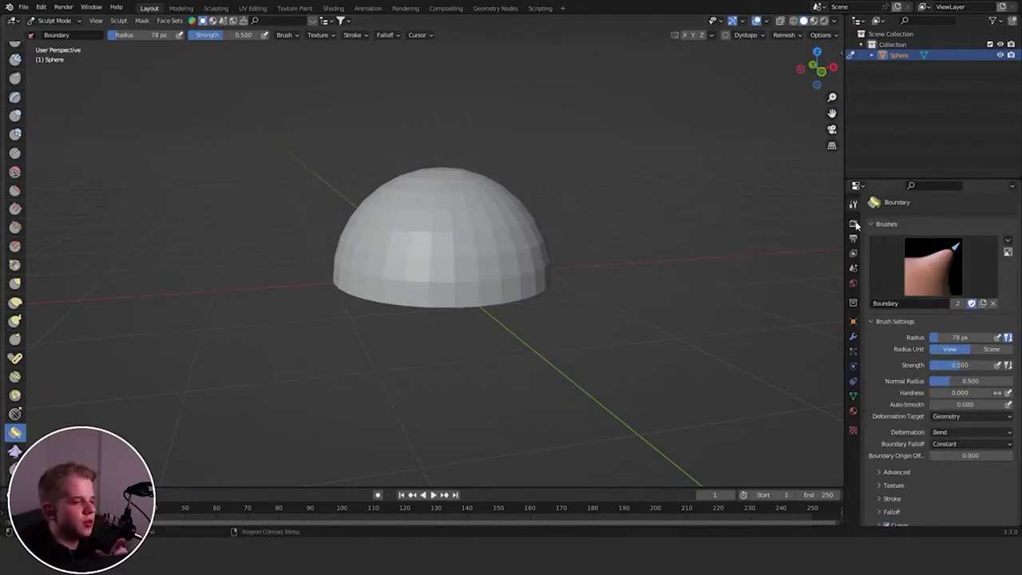
scroll(912, 342, down, 4)
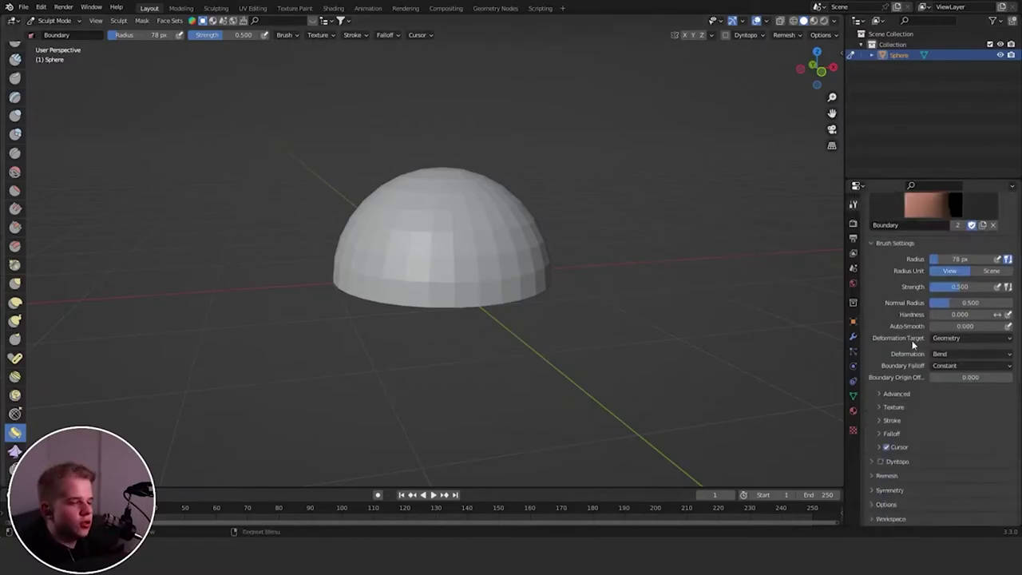
scroll(930, 335, up, 2)
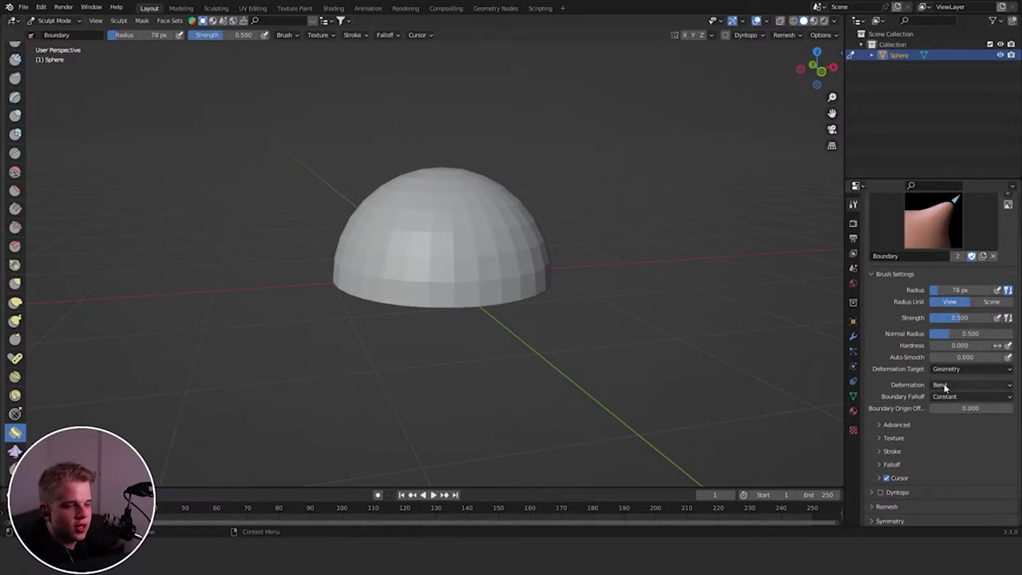
click(957, 369)
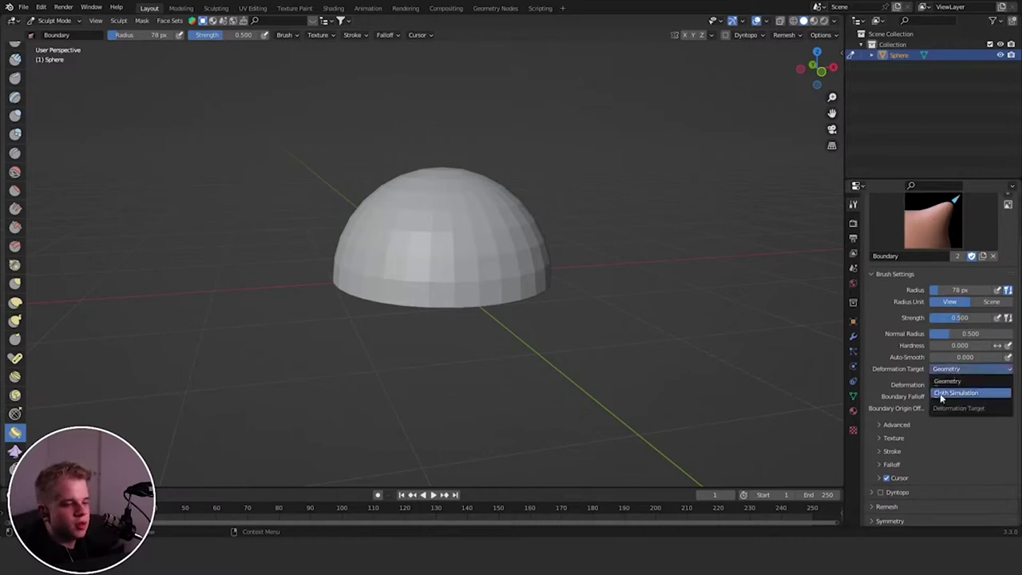
- Set the brush's Deformation to Grab, try pulling the half sphere's open edge, and undo the stroke
click(962, 384)
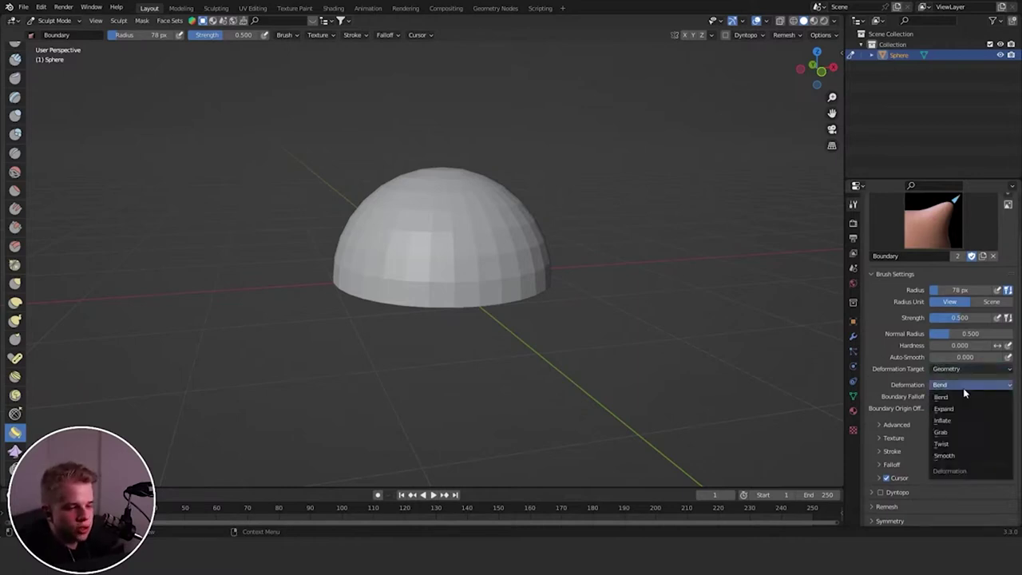
click(950, 433)
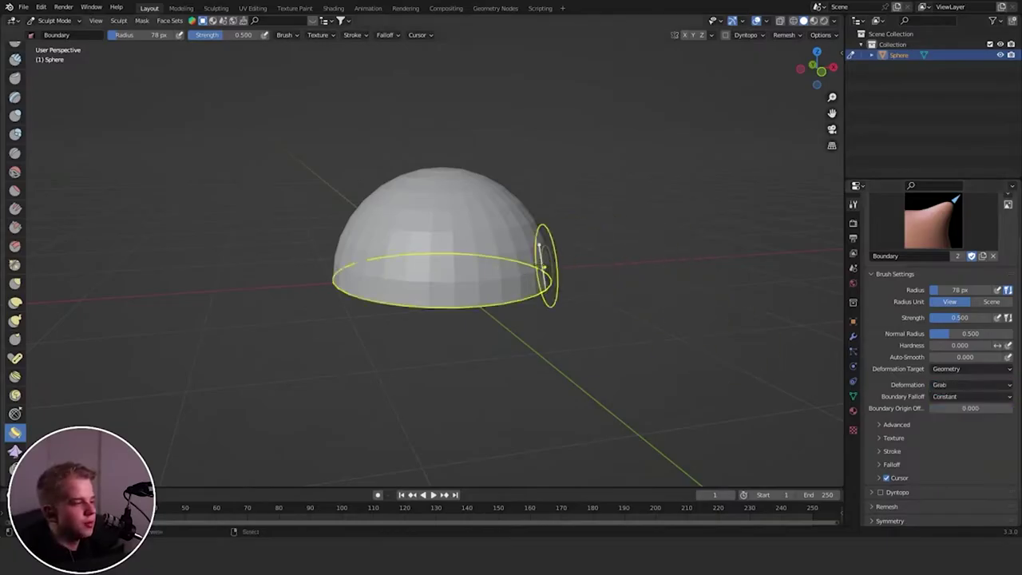
mouse_move(524, 290)
mouse_down()
mouse_move(538, 282)
mouse_move(539, 313)
mouse_move(557, 288)
mouse_move(493, 277)
mouse_move(511, 195)
mouse_move(551, 482)
mouse_up()
key(ctrl+z)
- Try the Expand and Inflate deformations on the half sphere's open edge, undoing each stroke
click(976, 385)
click(960, 412)
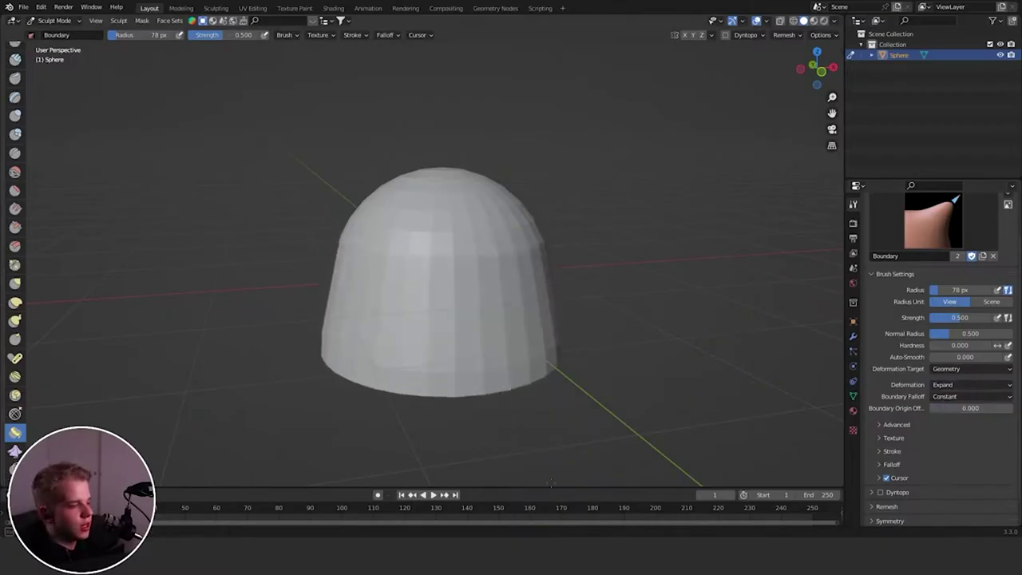
key(ctrl+z)
click(976, 385)
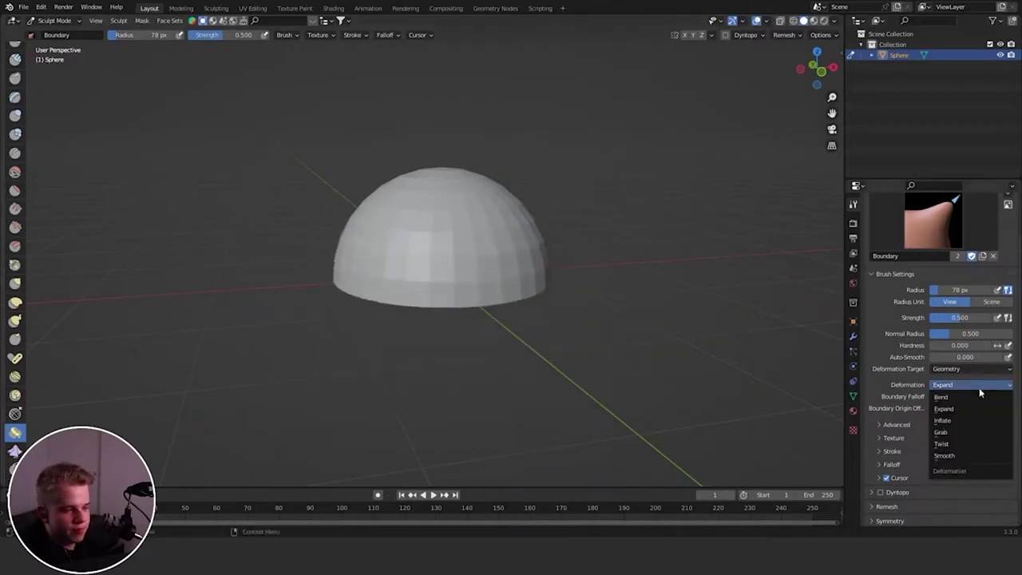
click(943, 422)
drag(549, 250, 631, 257)
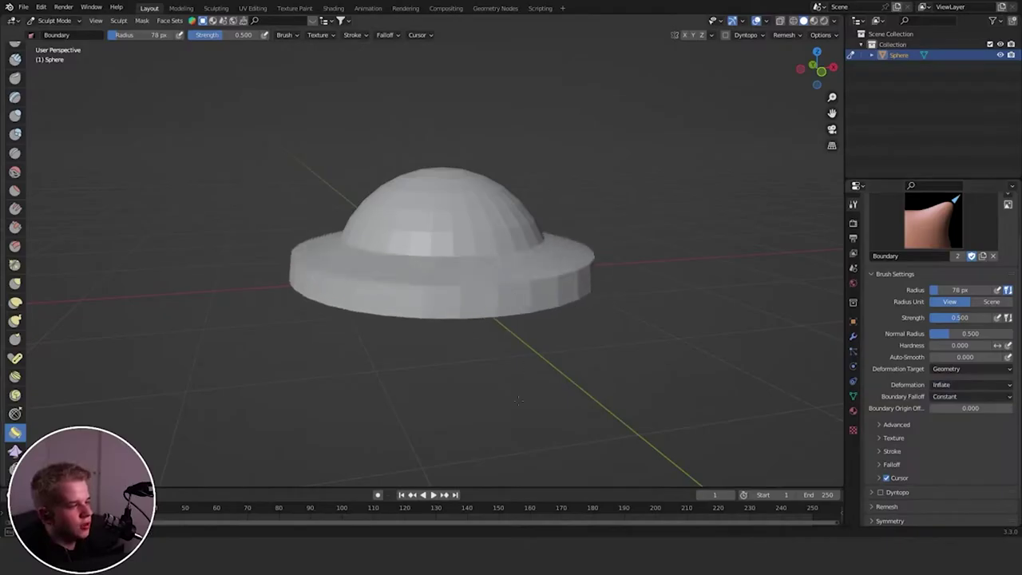
key(ctrl+z)
- Set the Deformation to Twist, try twisting the half sphere's open edge, and undo it
click(965, 384)
click(958, 444)
mouse_move(546, 254)
mouse_down()
mouse_move(647, 244)
mouse_move(598, 245)
mouse_up()
key(ctrl+z)
- Set the Deformation to Smooth, try smoothing the half sphere's open edge, and undo it
click(986, 388)
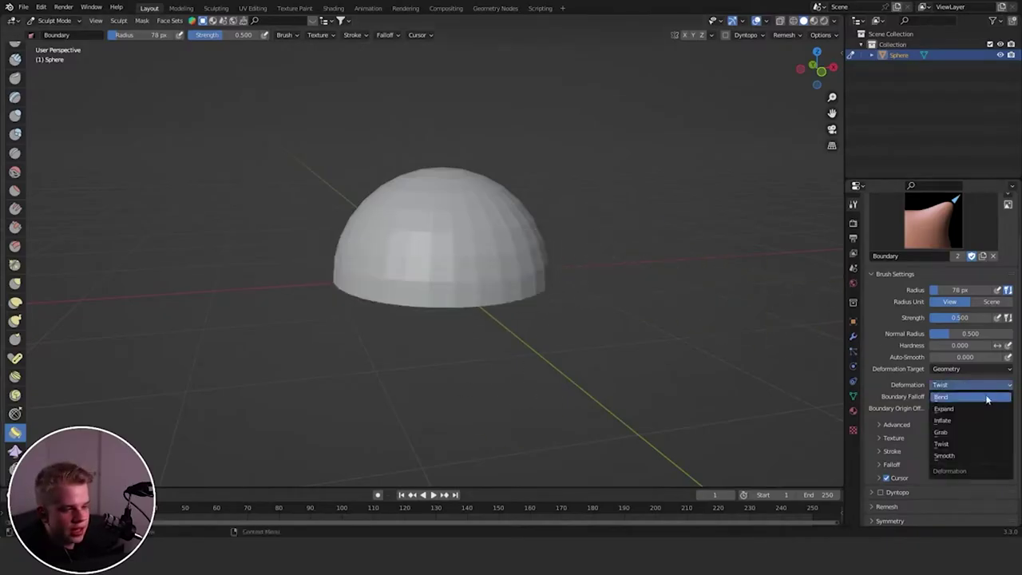
click(960, 455)
drag(545, 272, 512, 280)
key(ctrl+z)
key(ctrl+z)
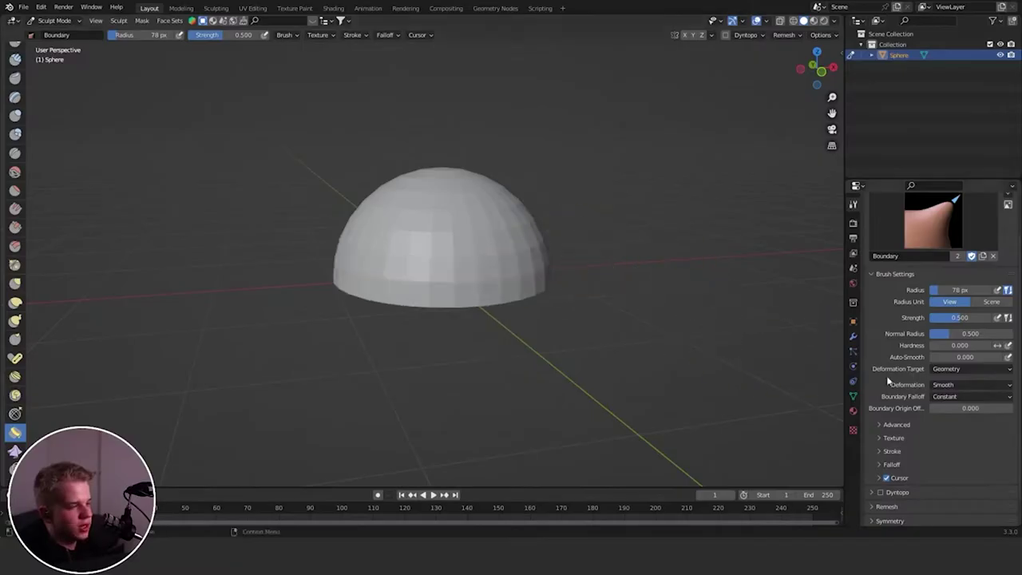
- Set the Deformation to Bend and Boundary Falloff to Brush Radius, and try bending the half sphere's open edge
click(948, 385)
click(954, 399)
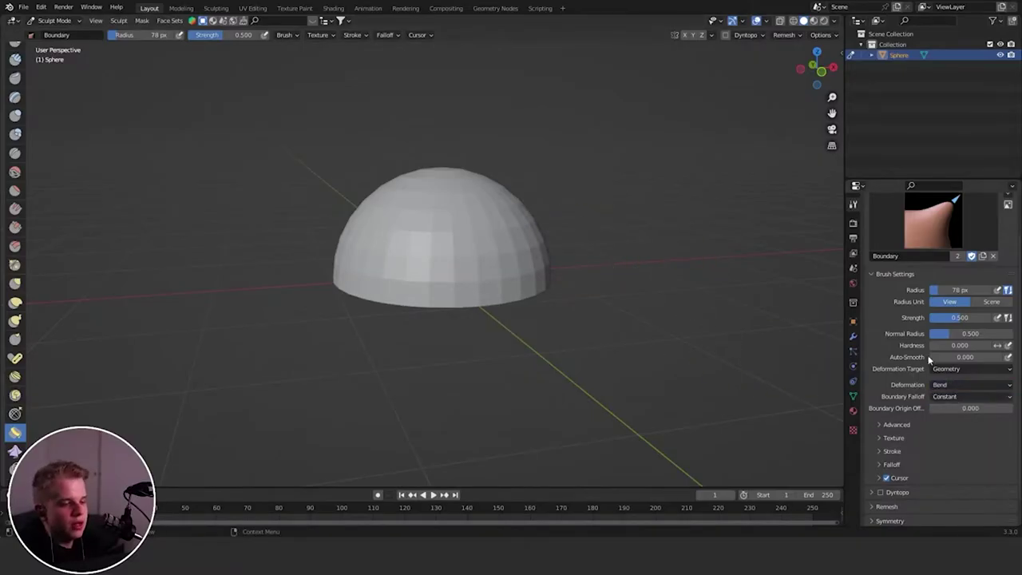
click(965, 396)
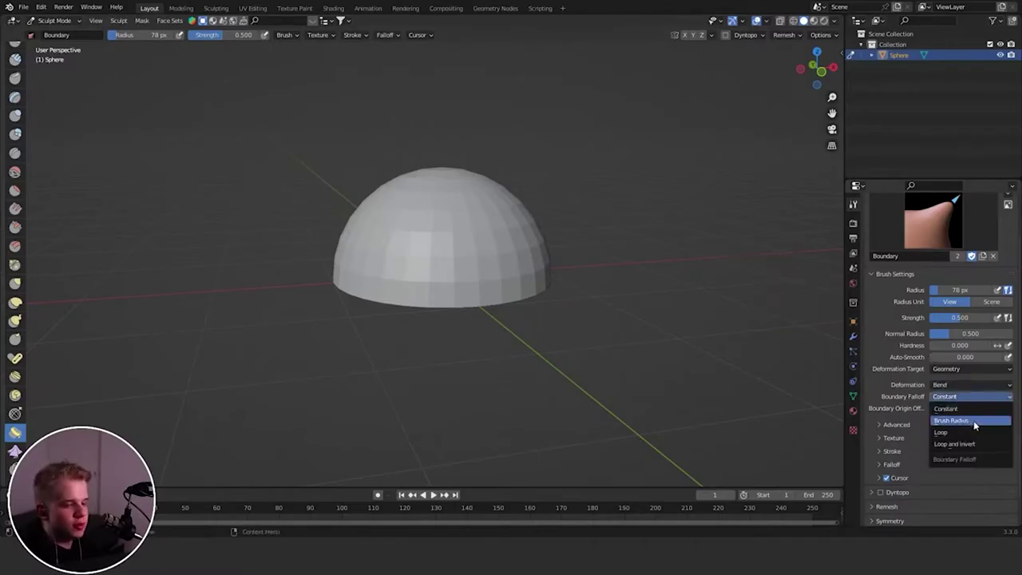
click(971, 422)
mouse_move(513, 290)
mouse_down()
mouse_move(533, 297)
mouse_move(595, 224)
mouse_move(578, 300)
mouse_up()
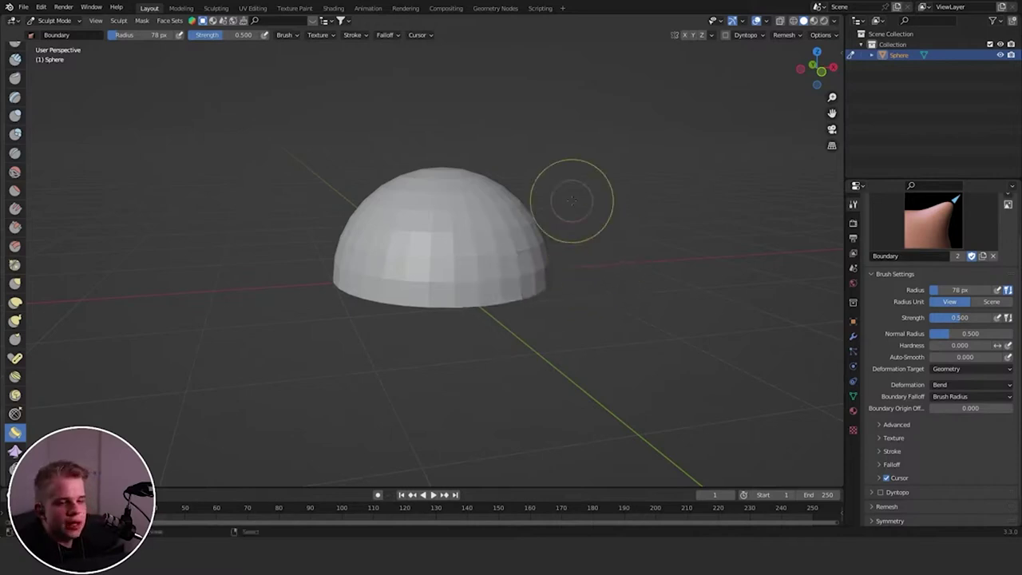
- Set the Boundary Falloff to Loop, try bending the half sphere's open edge, and undo the stroke
click(949, 397)
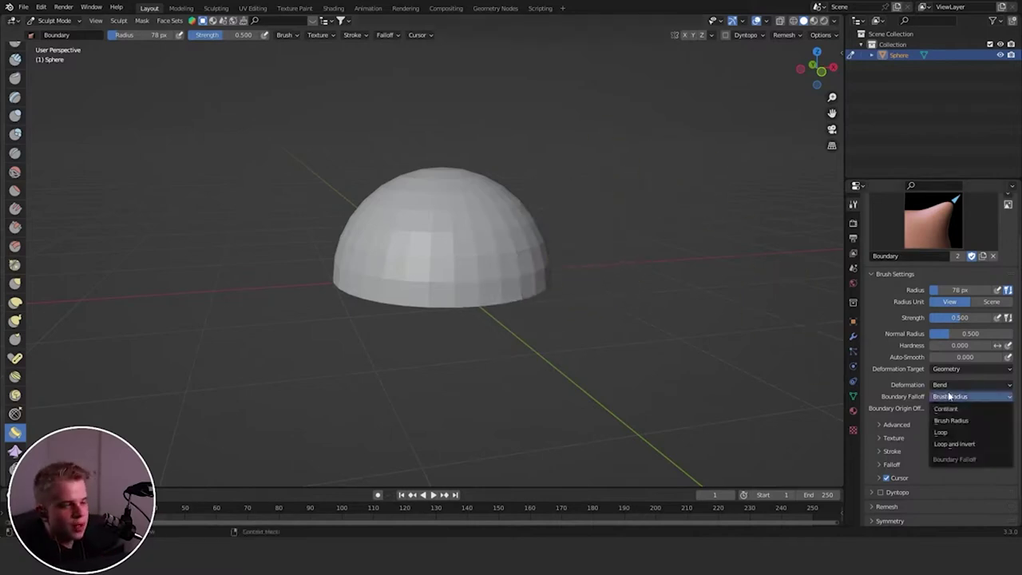
click(954, 431)
scroll(481, 298, up, 1)
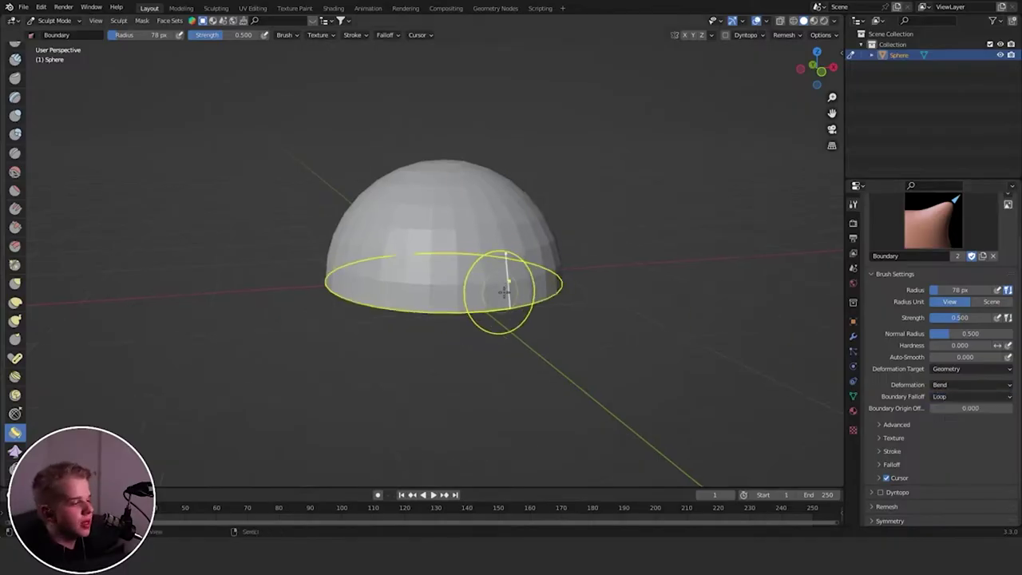
mouse_move(506, 301)
mouse_down()
mouse_move(508, 276)
mouse_move(512, 301)
mouse_up()
key(ctrl+z)
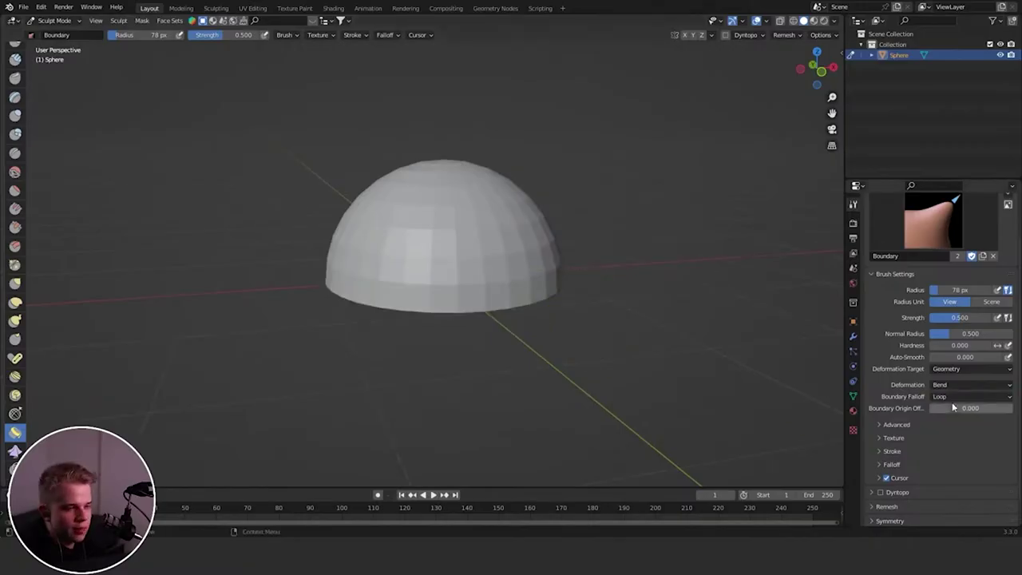
- Set the Boundary Falloff to Loop and Invert and bend the half sphere's open edge outward in alternating sections
click(952, 397)
click(958, 444)
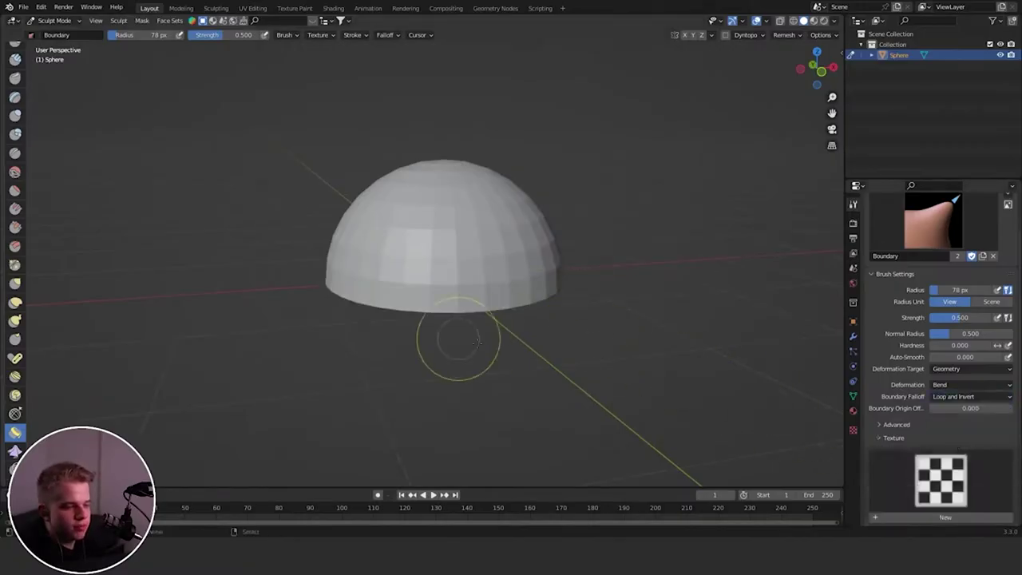
click(872, 437)
mouse_move(527, 291)
mouse_down()
mouse_move(482, 278)
mouse_move(571, 291)
mouse_move(466, 290)
mouse_move(479, 343)
mouse_move(550, 279)
mouse_move(546, 312)
mouse_move(552, 278)
mouse_up()
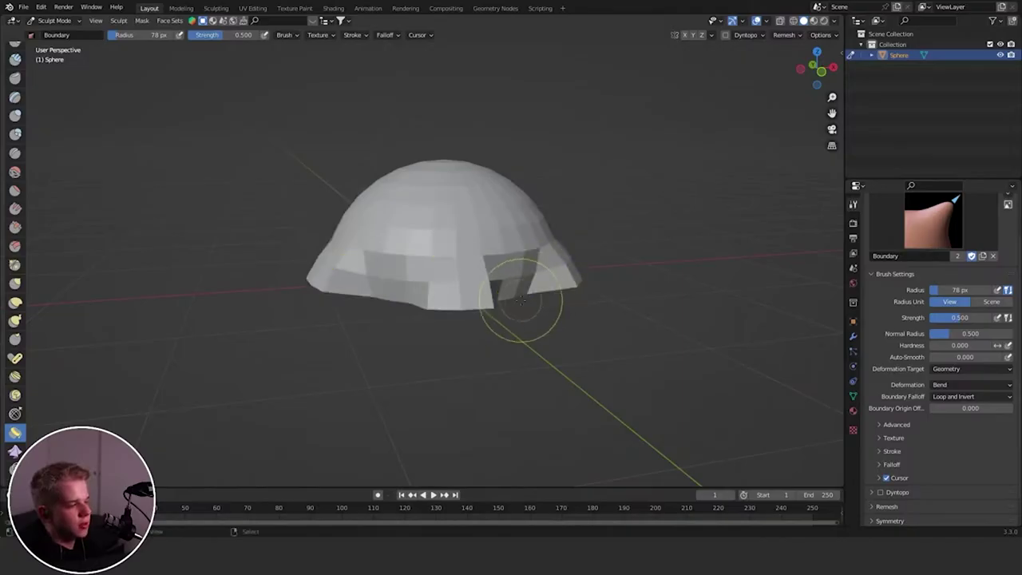
- Set the Boundary brush's radius to 28 px and bend another part of the flared edge
middle_drag(521, 300, 447, 295)
key(f)
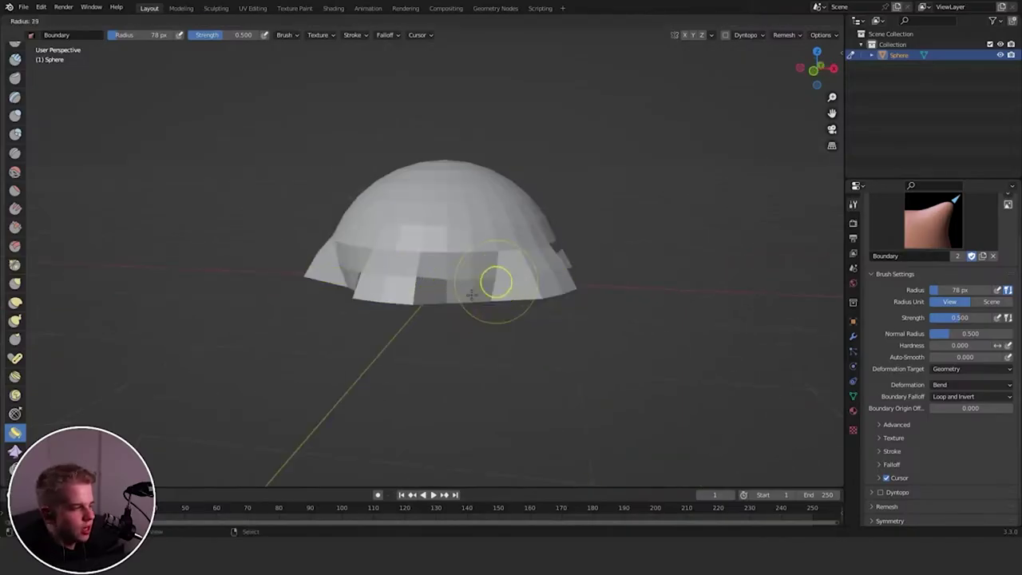
click(509, 283)
mouse_move(500, 292)
mouse_down()
mouse_move(481, 307)
mouse_move(511, 276)
mouse_move(509, 250)
mouse_up()
scroll(529, 323, down, 3)
mouse_move(448, 325)
middle_down()
mouse_move(529, 323)
mouse_move(437, 232)
middle_up()
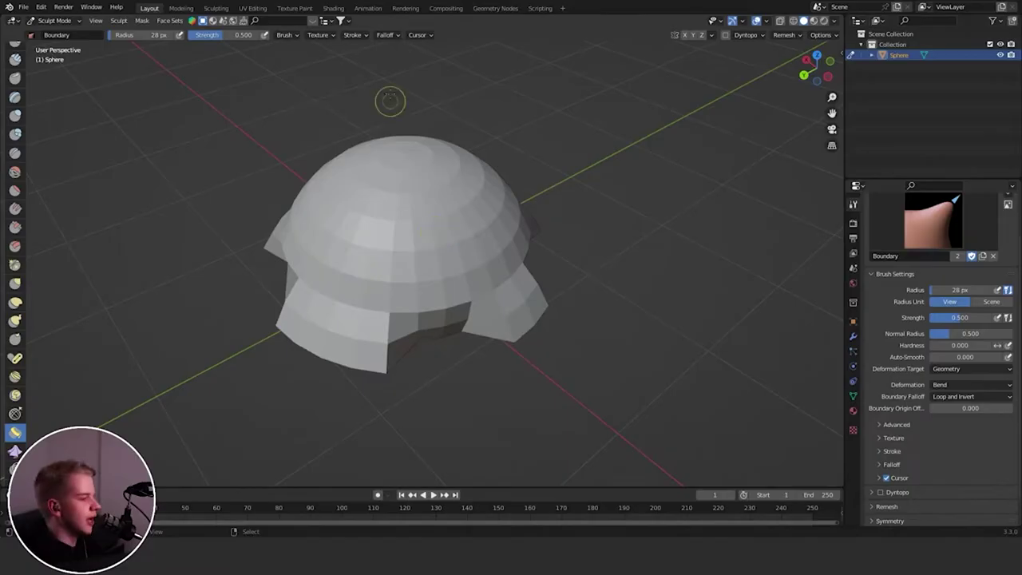
- Switch to the Cloth brush and pull folds across the dome with Drag deformation strokes
scroll(490, 190, down, 1)
scroll(14, 359, down, 6)
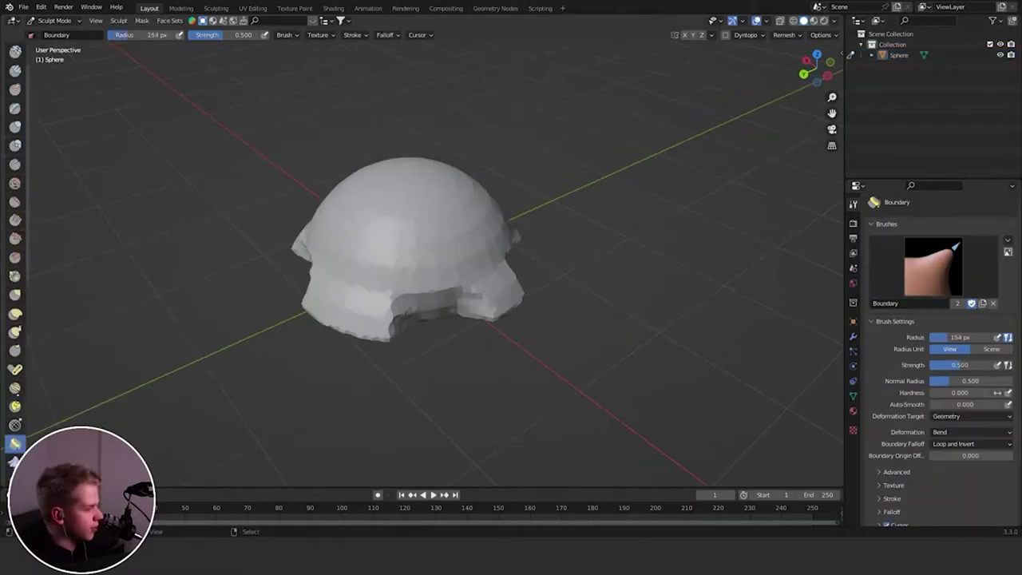
click(15, 408)
scroll(981, 363, down, 4)
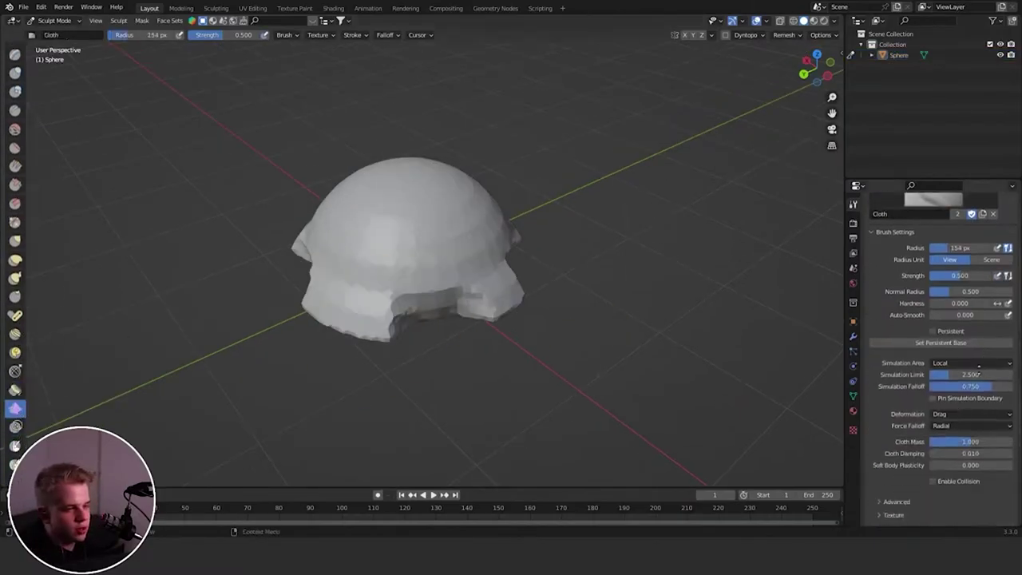
middle_drag(460, 233, 453, 251)
mouse_move(427, 204)
mouse_down()
mouse_move(392, 253)
mouse_move(399, 276)
mouse_move(410, 224)
mouse_move(448, 238)
mouse_move(347, 323)
mouse_up()
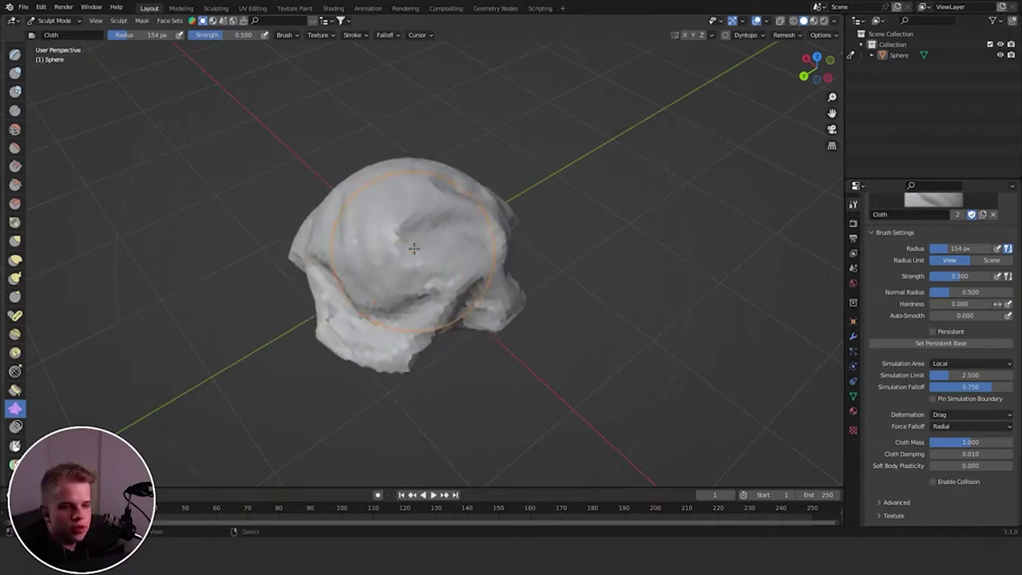
drag(413, 248, 392, 285)
- Keep the Simulation Area on Local, set the Cloth Deformation to Pinch Point, and pinch creases into the form
scroll(917, 365, down, 3)
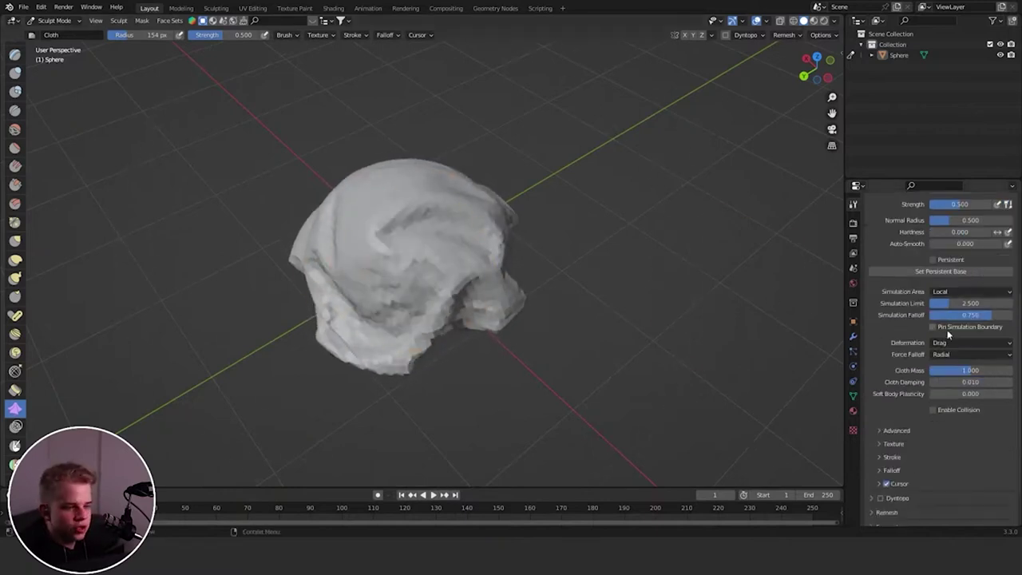
click(963, 293)
click(959, 307)
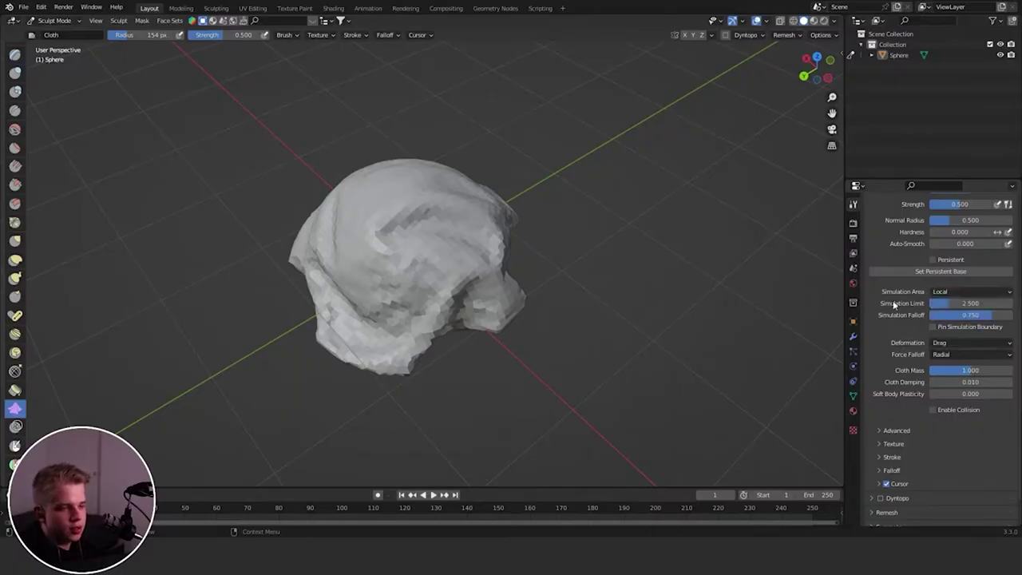
click(963, 342)
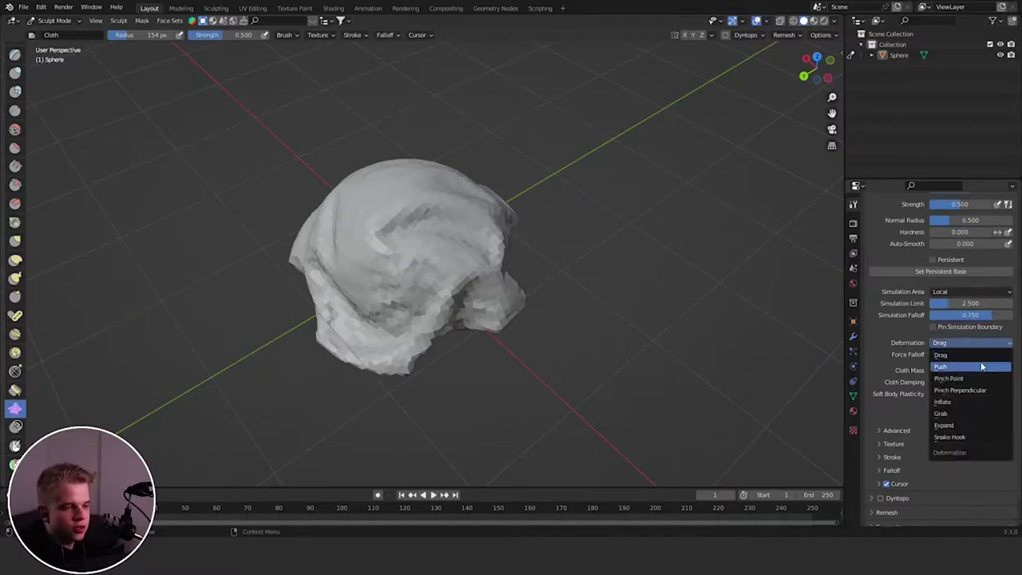
click(964, 381)
mouse_move(421, 247)
mouse_down()
mouse_move(389, 241)
mouse_move(421, 221)
mouse_up()
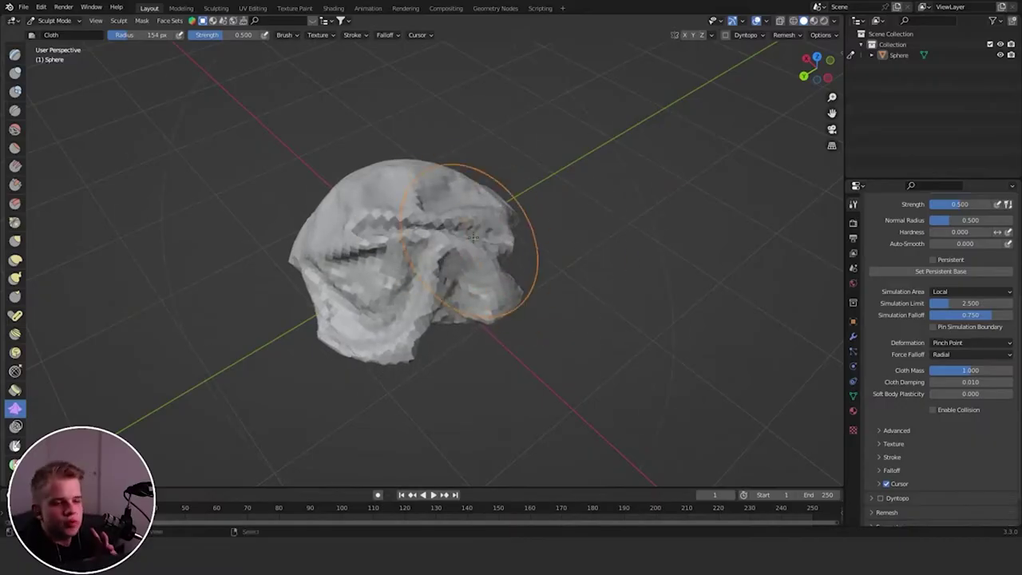
- Set the Cloth brush's Force Falloff to Plane, try a pinching stroke across the form, and undo it
click(966, 354)
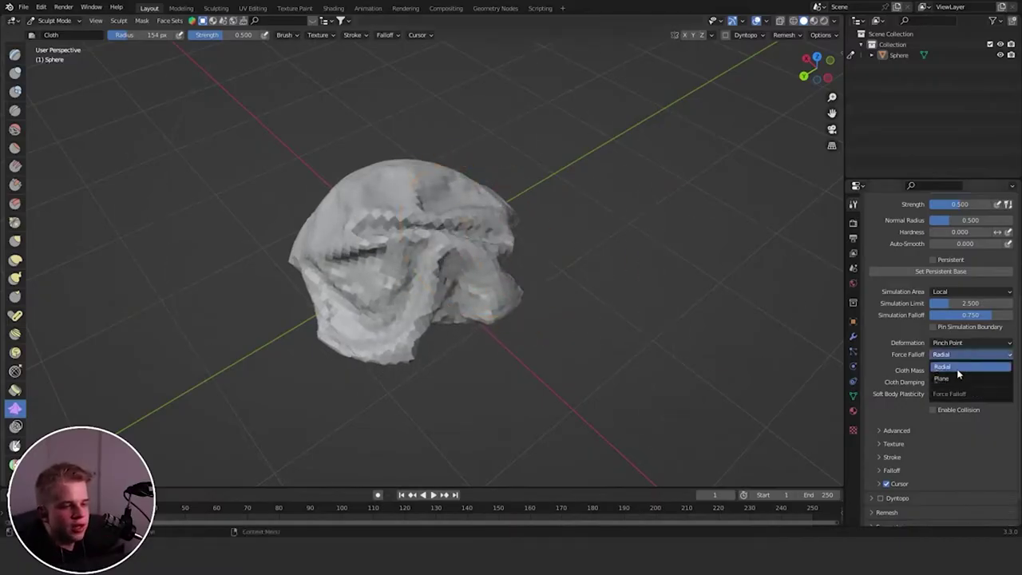
mouse_move(402, 227)
mouse_down()
mouse_move(360, 305)
mouse_move(436, 208)
mouse_move(453, 227)
mouse_up()
key(ctrl+z)
- Set the Cloth brush's Deformation to Grab and try pulling the top of the creased form
click(992, 346)
click(959, 418)
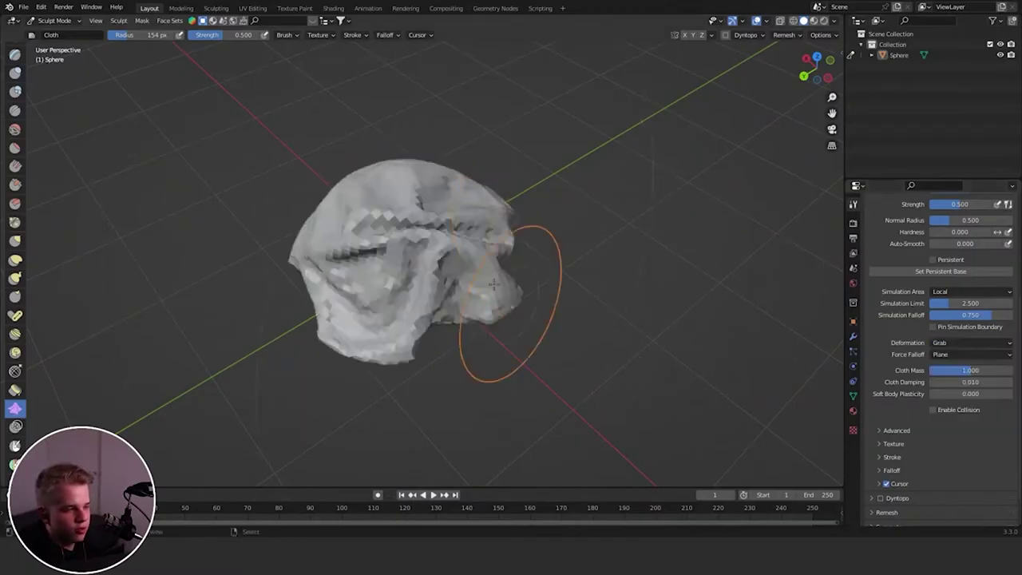
mouse_move(380, 187)
mouse_down()
mouse_move(388, 222)
mouse_move(415, 219)
mouse_up()
scroll(431, 224, down, 1)
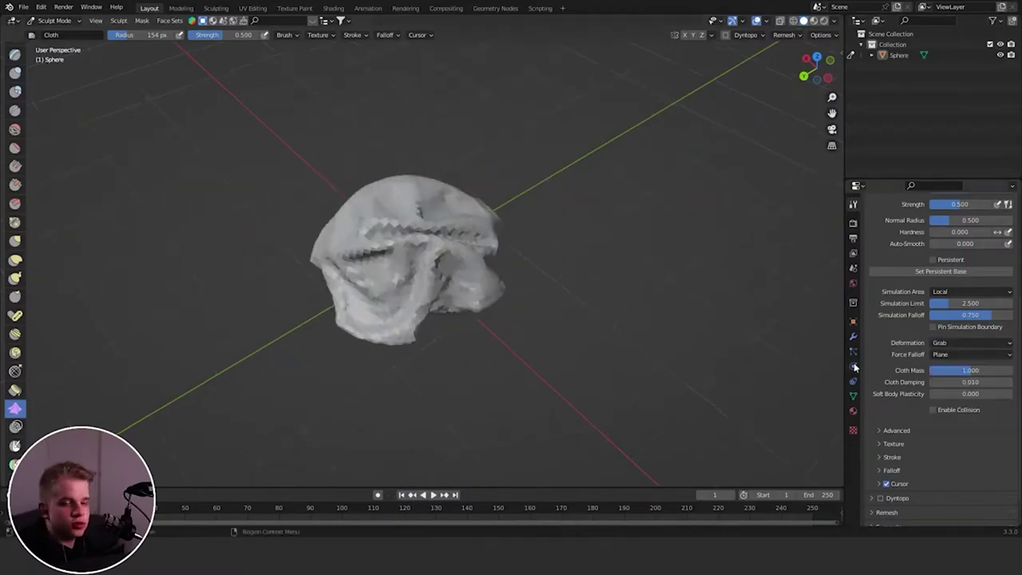
- Enlarge the Cloth brush's radius to 248 px
mouse_move(441, 202)
middle_down()
mouse_move(587, 233)
mouse_move(595, 246)
middle_up()
scroll(559, 224, up, 3)
key(f)
click(519, 192)
middle_drag(554, 176, 539, 160)
scroll(535, 183, down, 4)
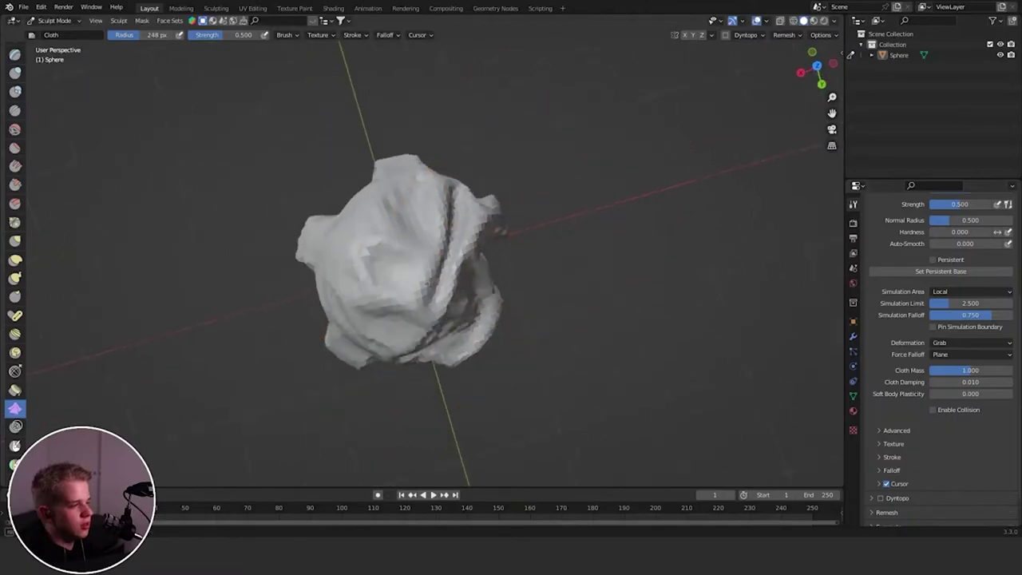
- Switch to the Simplify brush, enable Dyntopo, try a stroke over the creased form, and undo it
middle_drag(531, 271, 464, 246)
scroll(511, 244, up, 2)
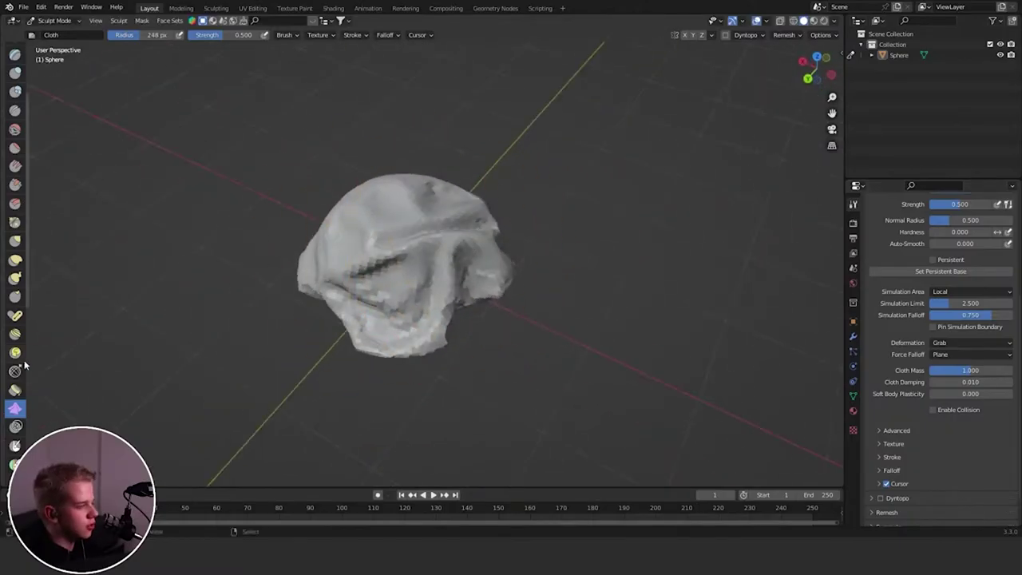
click(18, 427)
scroll(505, 302, up, 1)
mouse_move(536, 265)
middle_down()
mouse_move(505, 302)
mouse_move(472, 252)
middle_up()
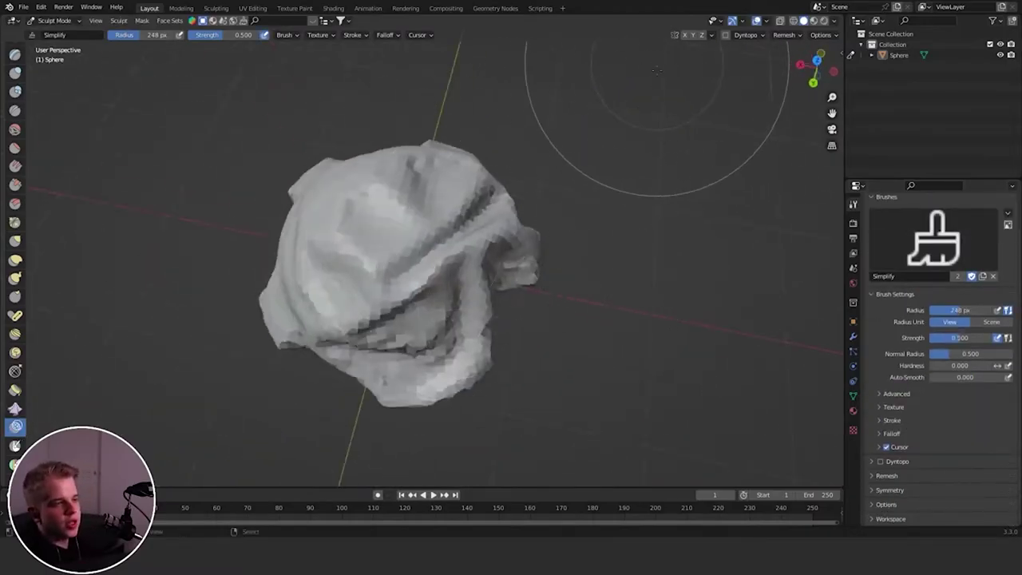
click(725, 34)
drag(361, 235, 431, 246)
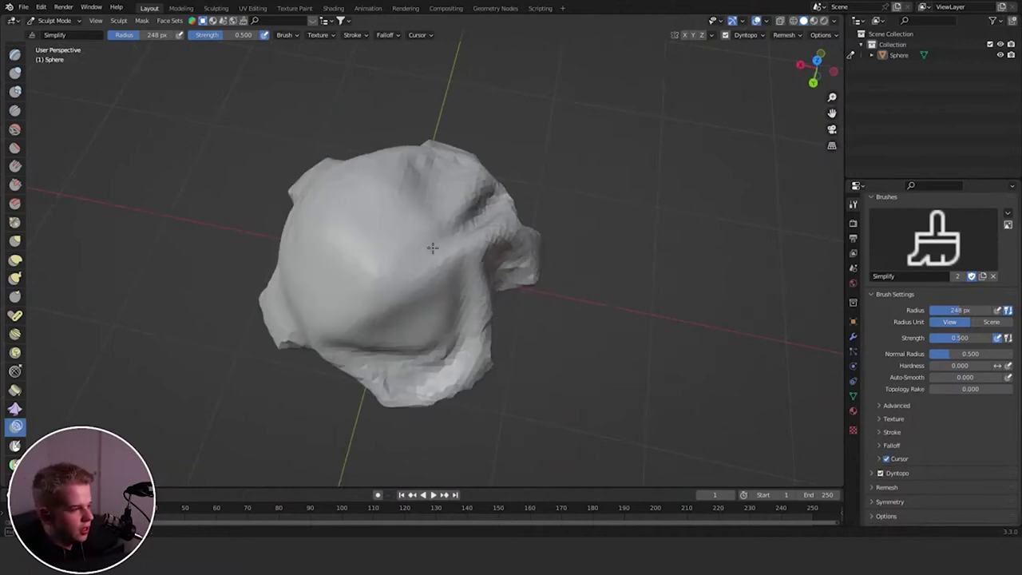
key(ctrl+z)
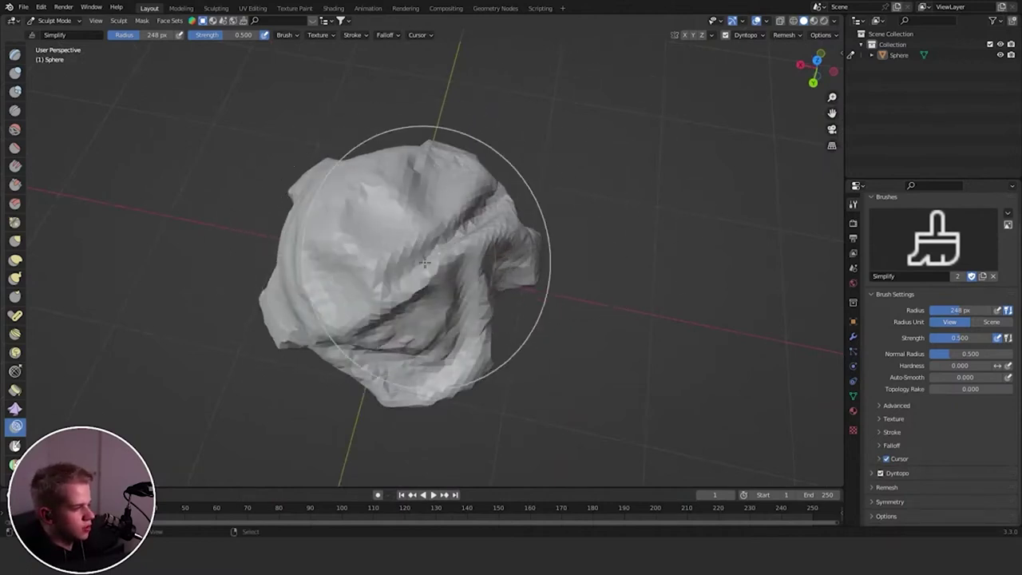
click(759, 35)
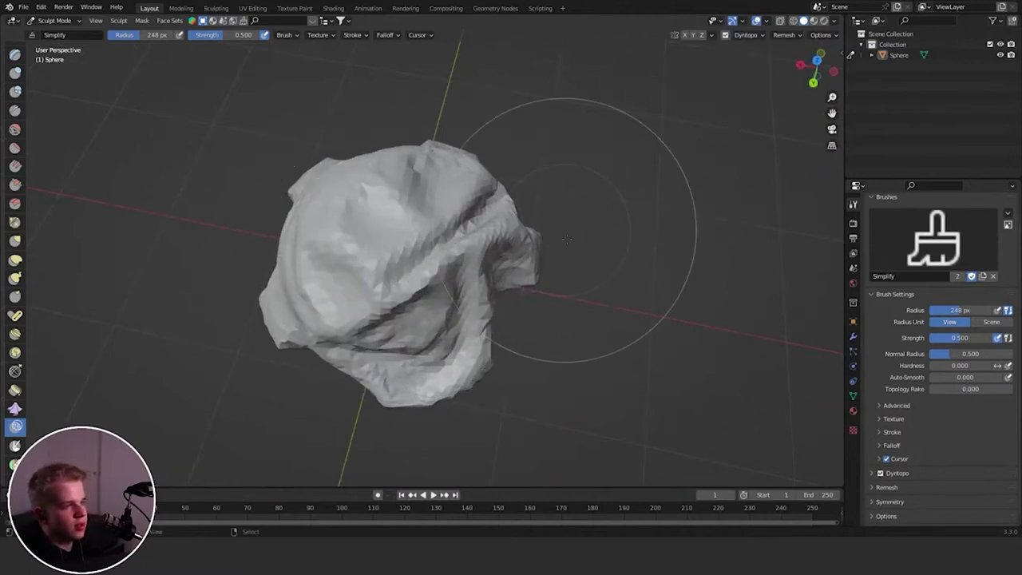
- Examine the density of the form's triangulated mesh in Edit Mode and return to Sculpt Mode
scroll(471, 216, up, 6)
key(Tab)
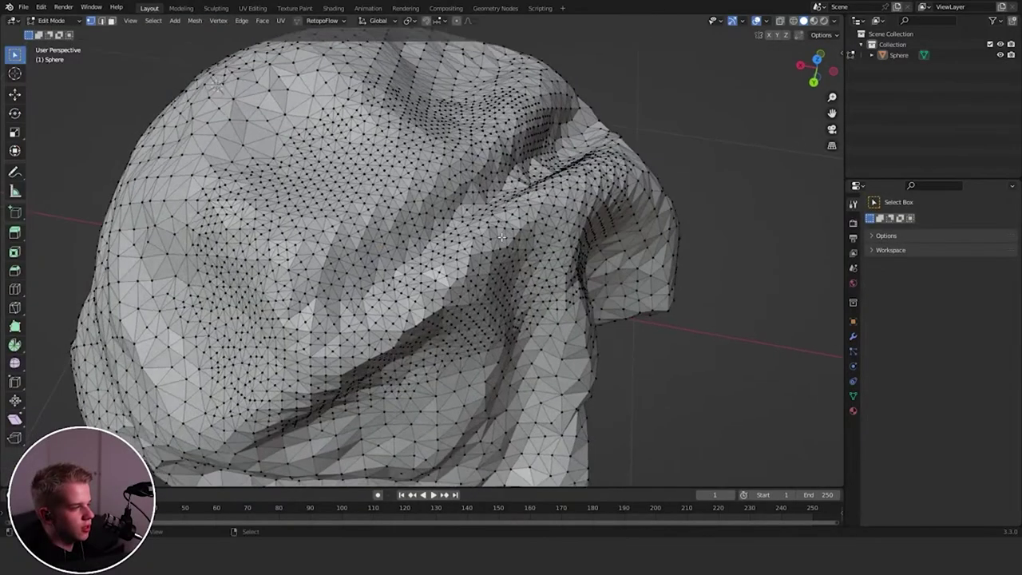
key(Tab)
scroll(410, 274, up, 8)
key(Tab)
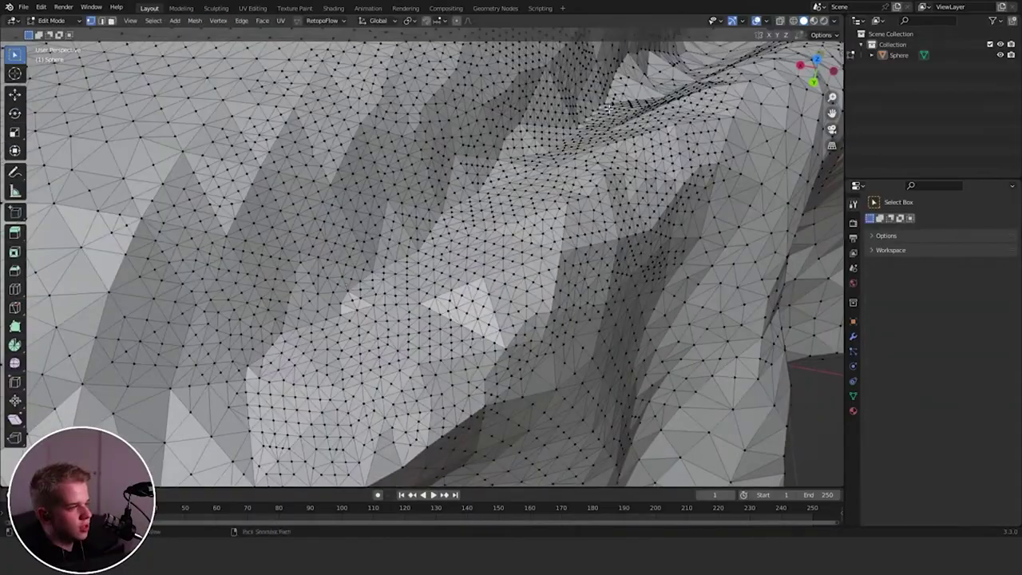
scroll(602, 128, down, 8)
key(Tab)
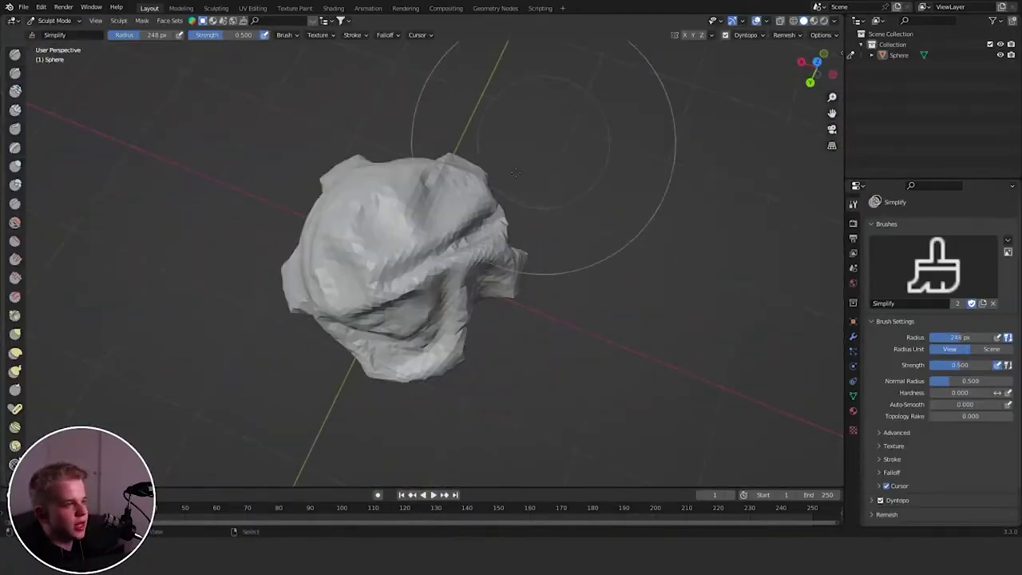
key(Tab)
scroll(480, 216, up, 4)
scroll(432, 248, down, 2)
key(Tab)
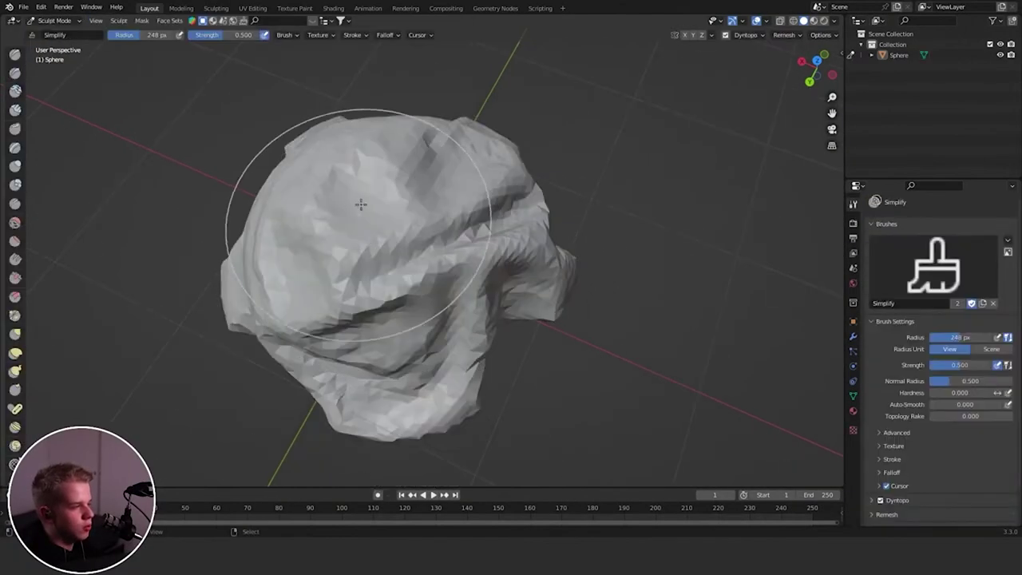
- Reduce the Simplify brush's radius to 128 px for working on the form's creases
scroll(343, 209, up, 1)
key(f)
click(338, 210)
middle_drag(343, 192, 380, 210)
scroll(417, 241, up, 5)
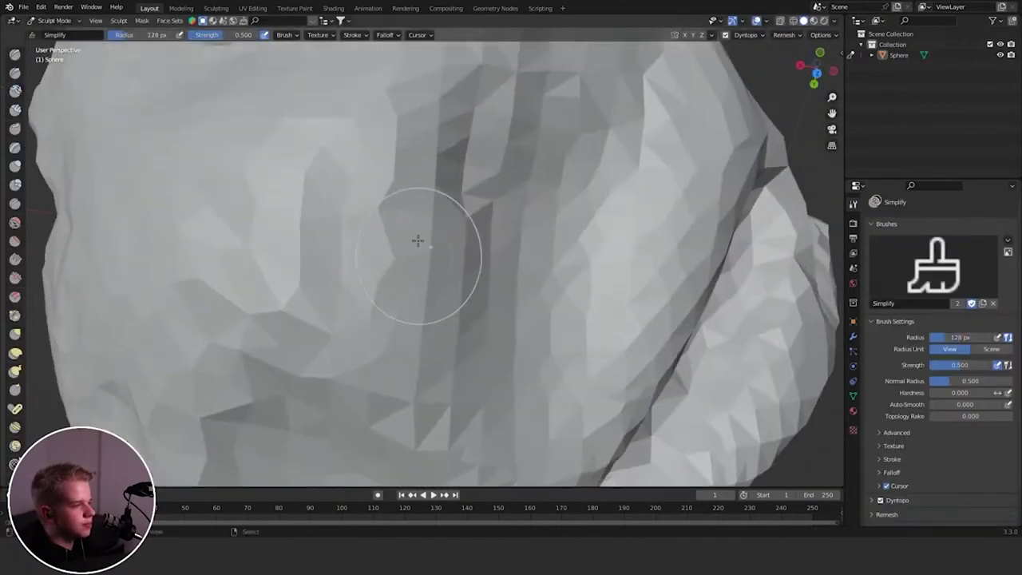
- Check the whole form's topology in Edit Mode from the side, and switch back to Sculpt Mode
scroll(411, 171, down, 8)
key(Tab)
mouse_move(410, 343)
middle_down()
mouse_move(415, 352)
mouse_move(315, 296)
middle_up()
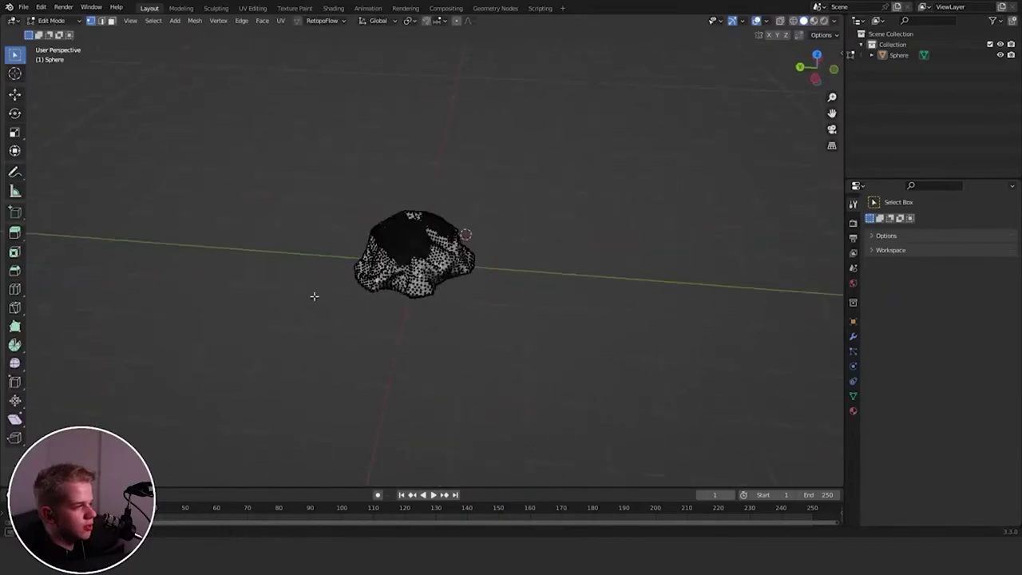
scroll(481, 255, up, 3)
middle_drag(481, 256, 532, 269)
key(Tab)
key(ctrl+Tab)
click(412, 395)
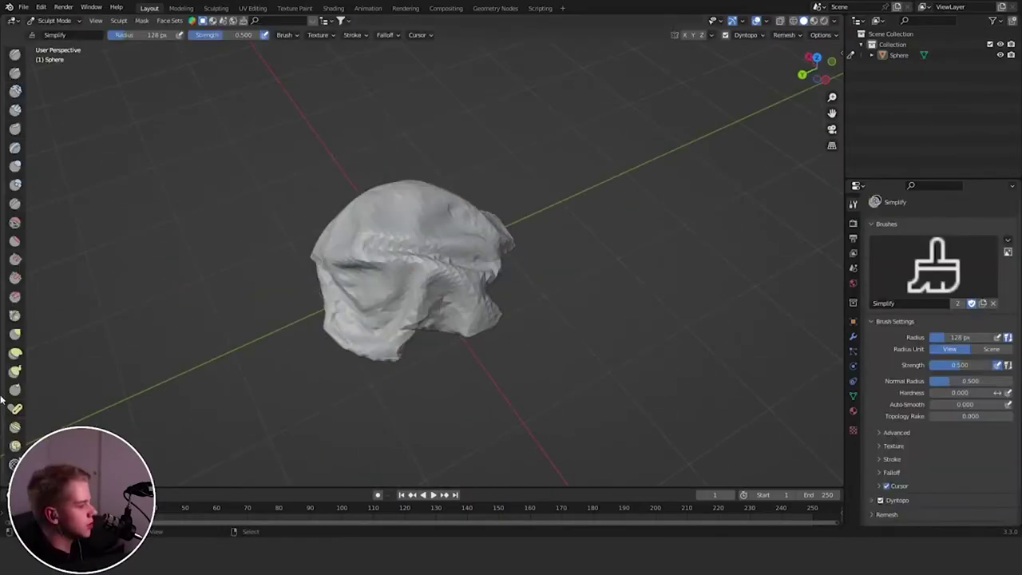
- Switch to the Mask brush, ready to paint on the creased form
click(18, 424)
scroll(22, 295, down, 10)
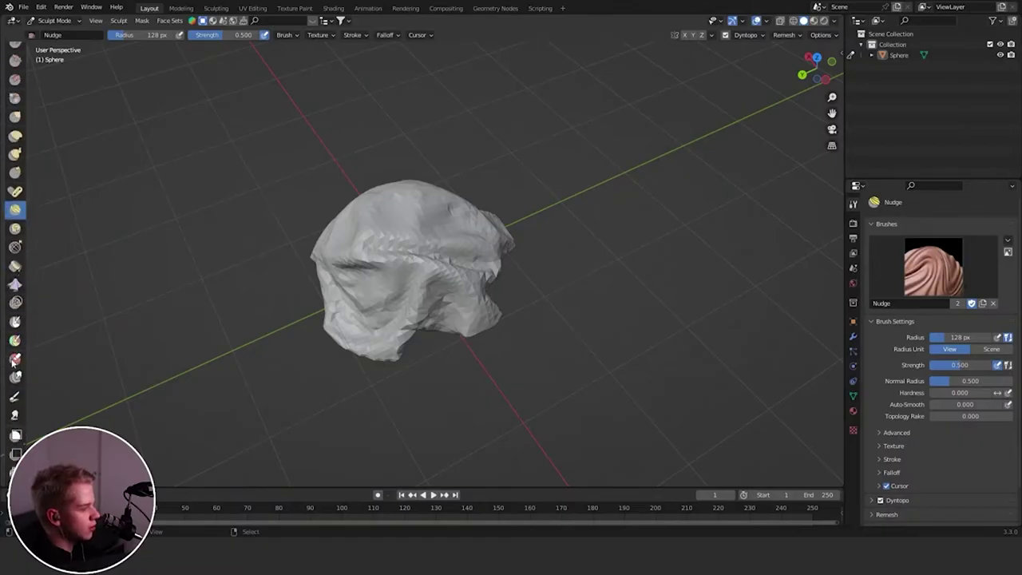
click(16, 320)
middle_drag(447, 278, 450, 292)
scroll(449, 292, up, 3)
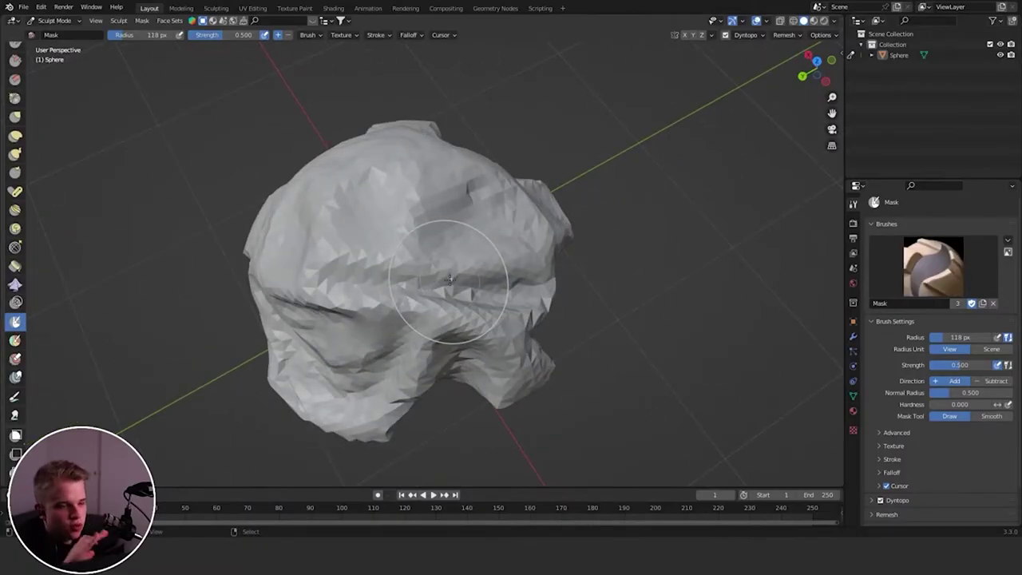
- Paint a mask patch on the smooth side of the creased form with the Mask brush at a 70 px radius
mouse_move(551, 255)
middle_down()
mouse_move(385, 313)
mouse_move(401, 313)
middle_up()
scroll(433, 280, up, 2)
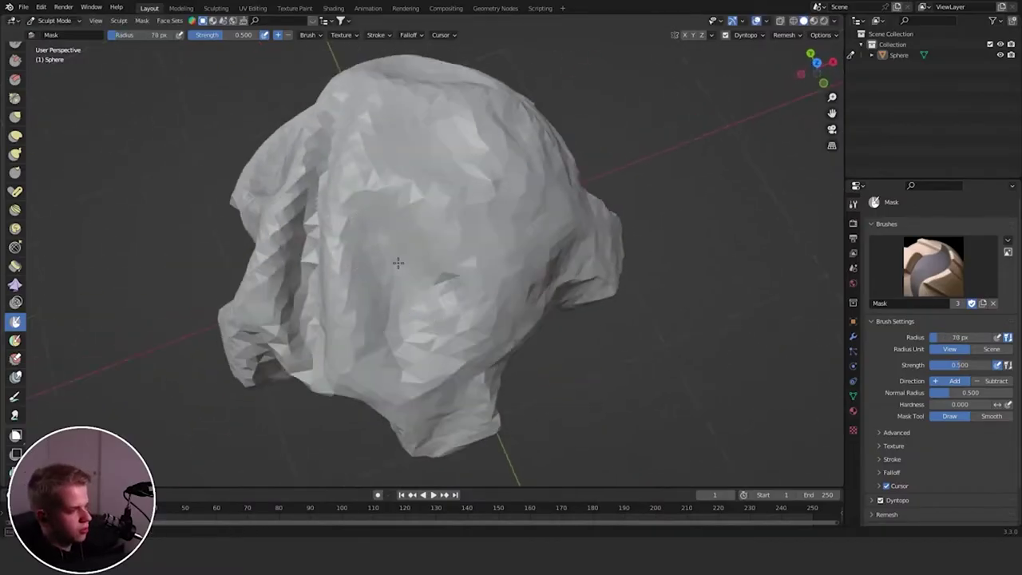
mouse_move(398, 263)
mouse_down()
mouse_move(386, 300)
mouse_move(405, 317)
mouse_up()
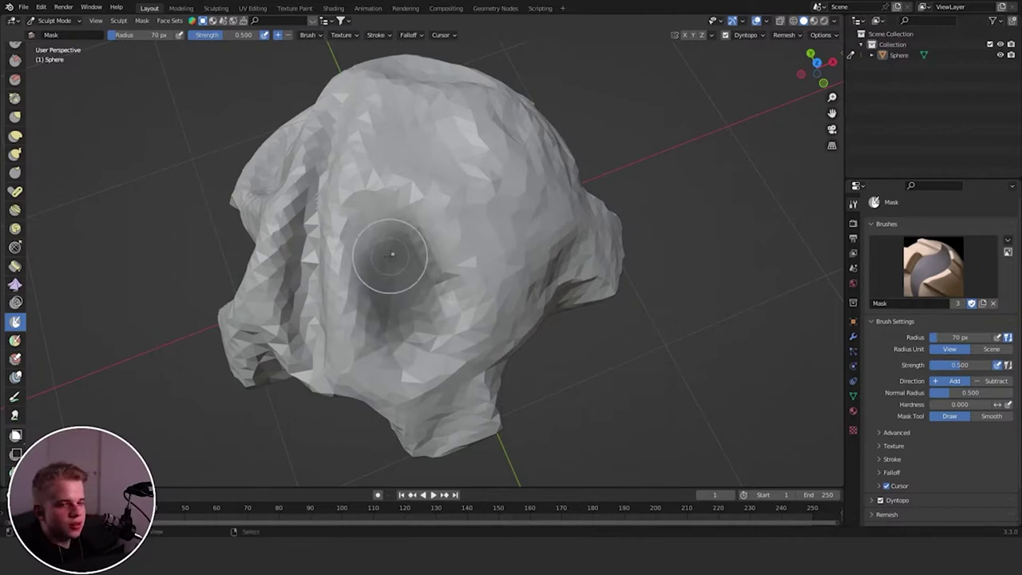
mouse_move(407, 203)
mouse_down()
mouse_move(361, 263)
mouse_move(369, 335)
mouse_move(396, 355)
mouse_up()
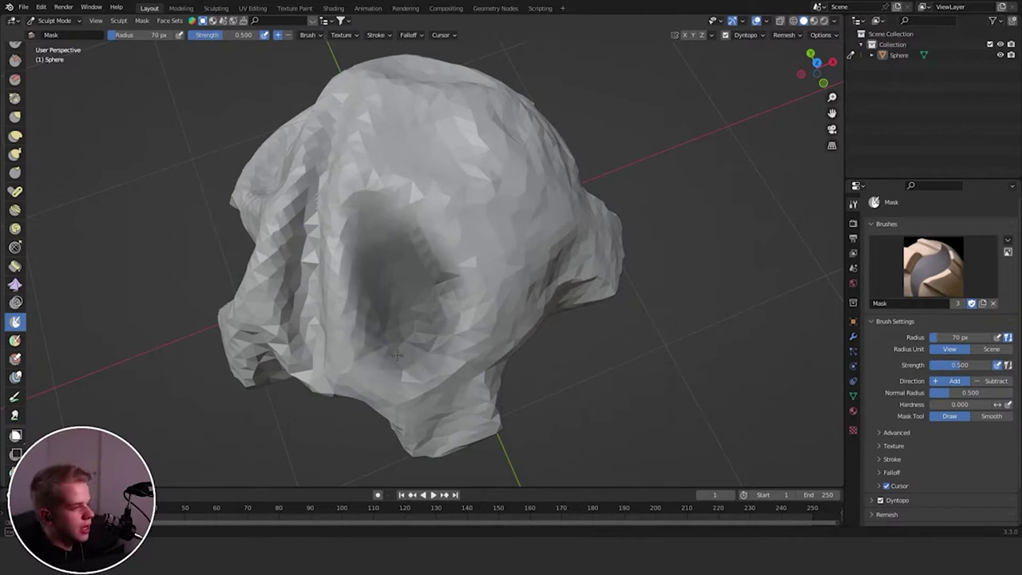
- Build up clay around and over the masked patch using the Clay Strips brush with radius 62 px and strength 1.000
key(c)
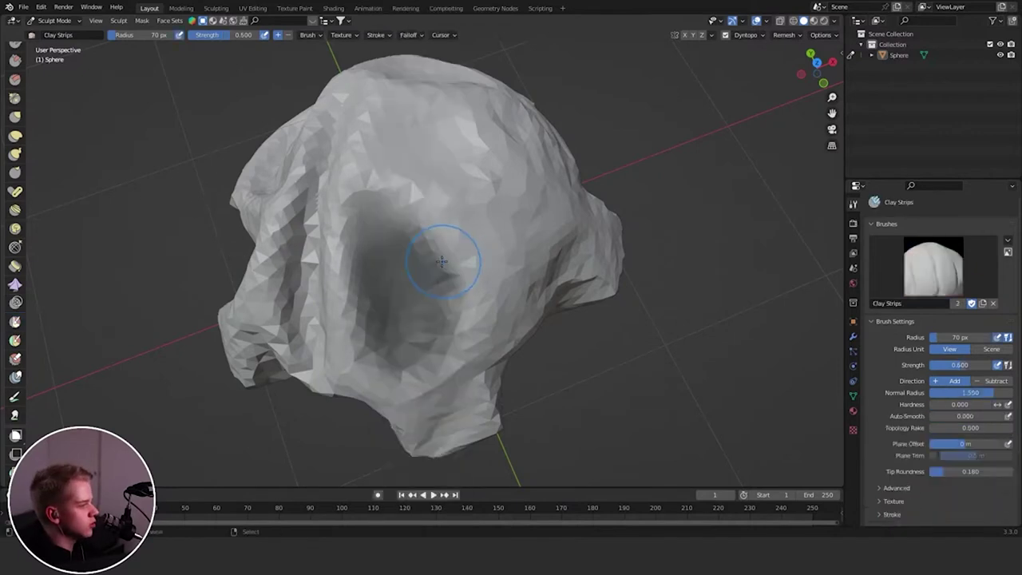
key(shift+f)
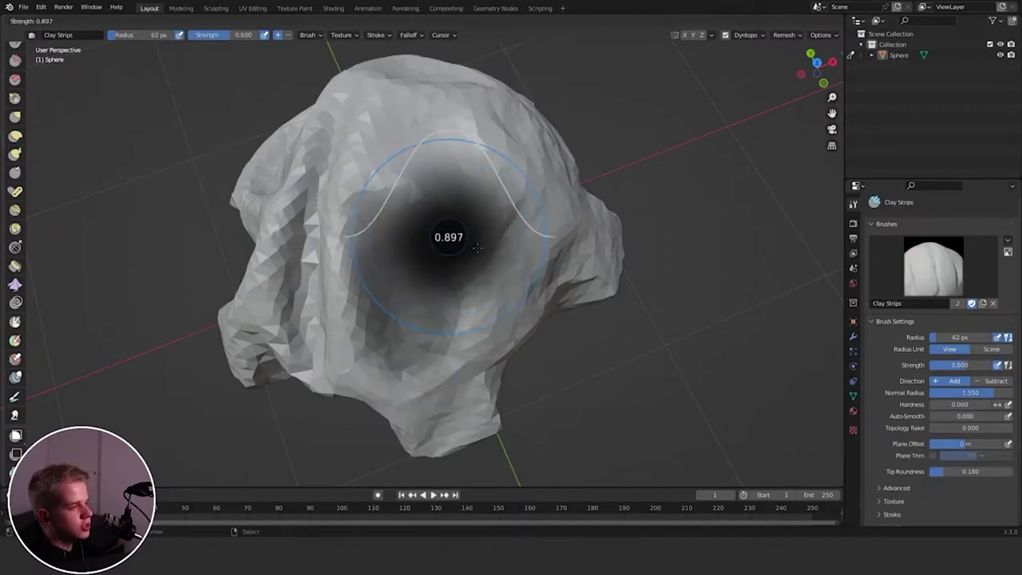
click(462, 233)
mouse_move(504, 238)
mouse_down()
mouse_move(471, 206)
mouse_move(353, 237)
mouse_move(479, 249)
mouse_move(437, 347)
mouse_up()
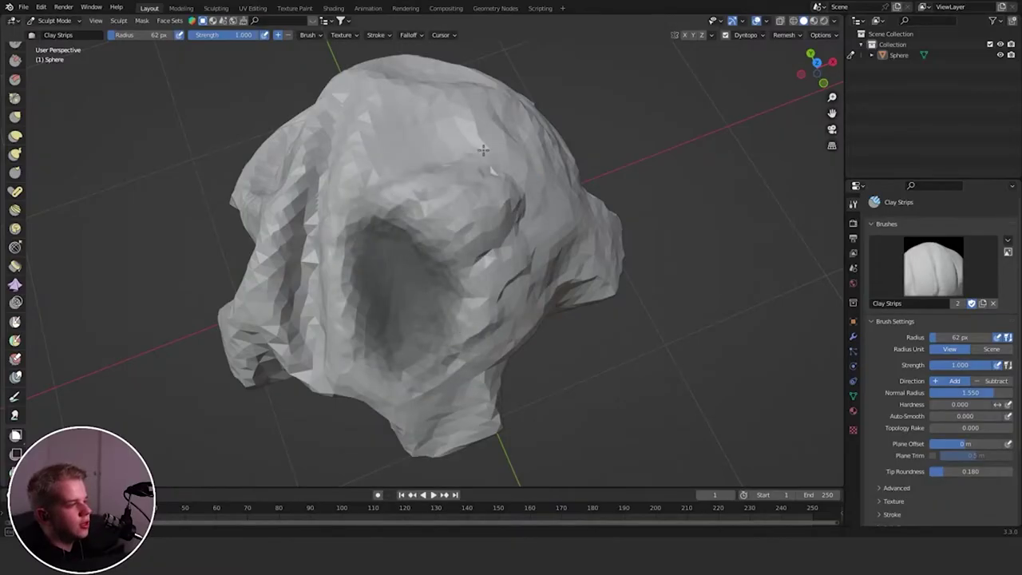
mouse_move(468, 167)
mouse_down()
mouse_move(489, 238)
mouse_move(479, 254)
mouse_up()
middle_drag(479, 254, 531, 182)
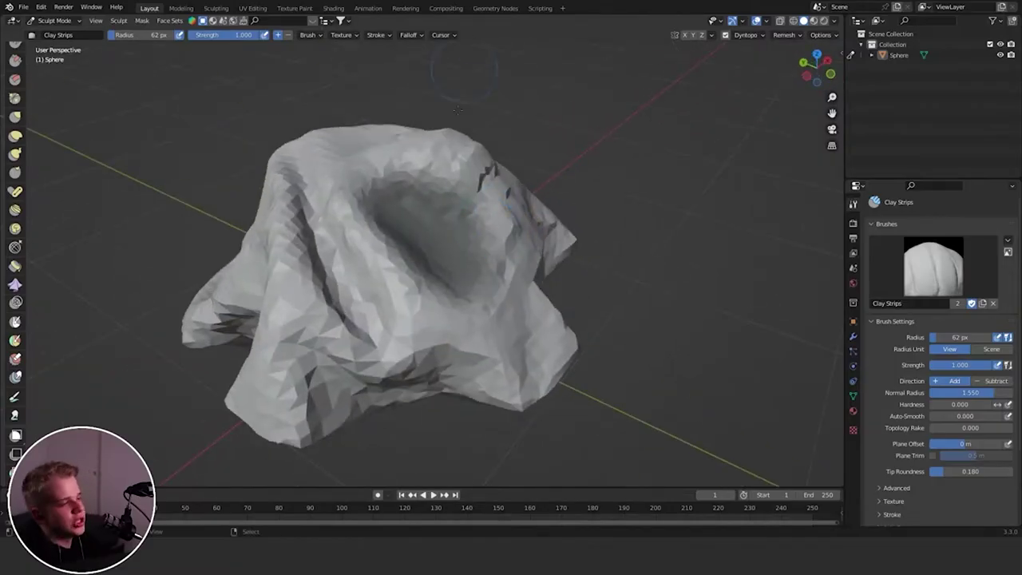
- Invert the mask on the form, try a Clay Strips stroke in the unmasked patch, and undo that stroke
middle_drag(458, 111, 463, 252)
key(ctrl+i)
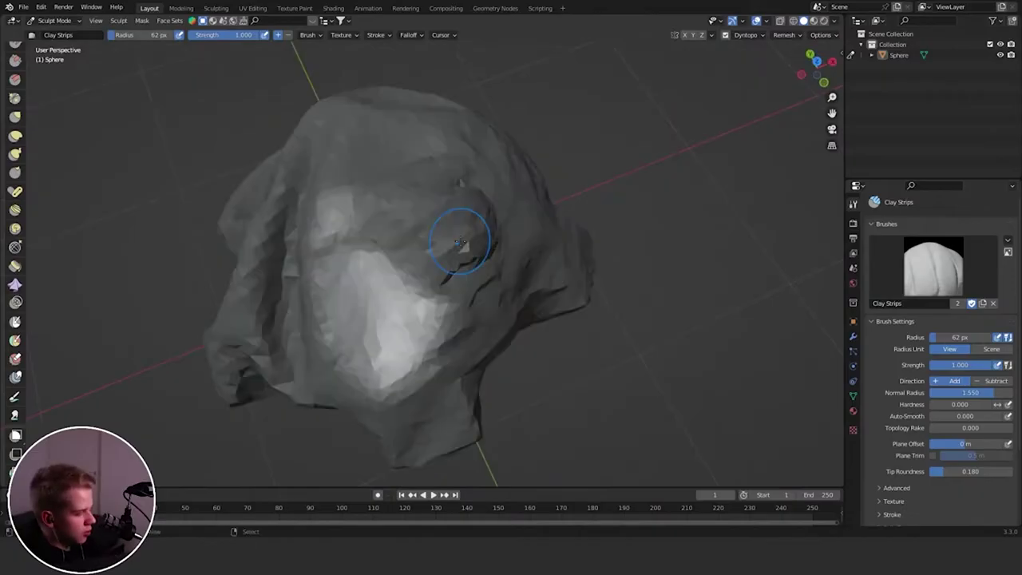
middle_drag(315, 237, 343, 206)
drag(444, 265, 401, 296)
key(ctrl+z)
- Pull the unmasked patch with the Grab brush at a 218 px radius, and undo the last pull
key(g)
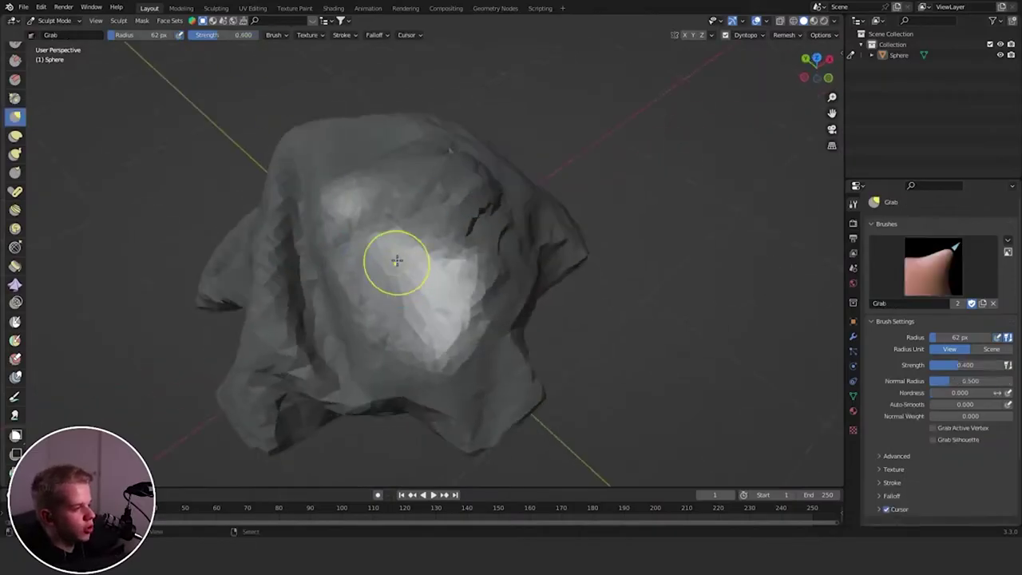
key(f)
click(477, 276)
middle_drag(423, 271, 413, 226)
mouse_move(413, 181)
mouse_down()
mouse_move(419, 199)
mouse_move(434, 152)
mouse_move(367, 192)
mouse_up()
drag(432, 163, 375, 232)
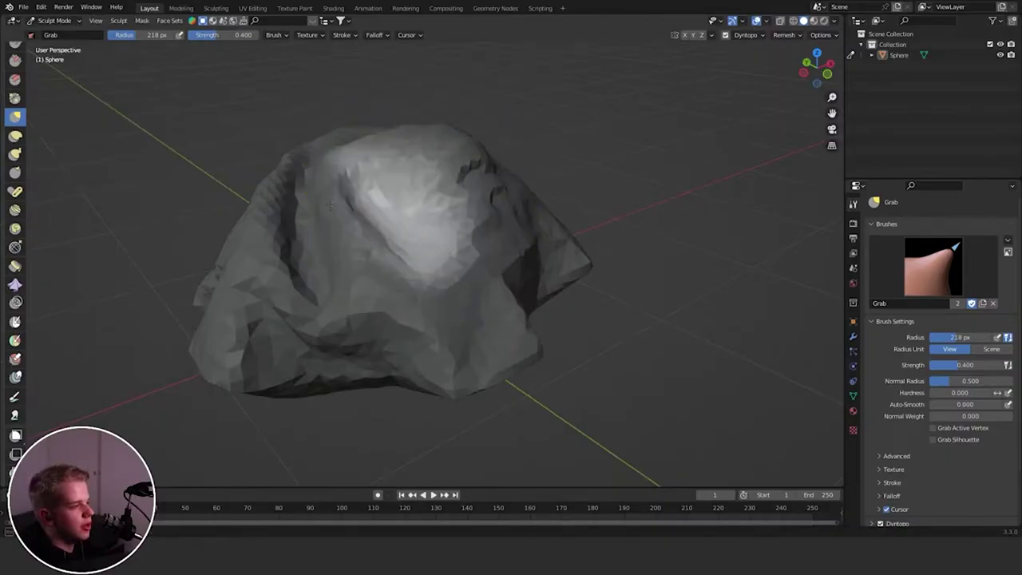
drag(348, 265, 277, 276)
key(ctrl+z)
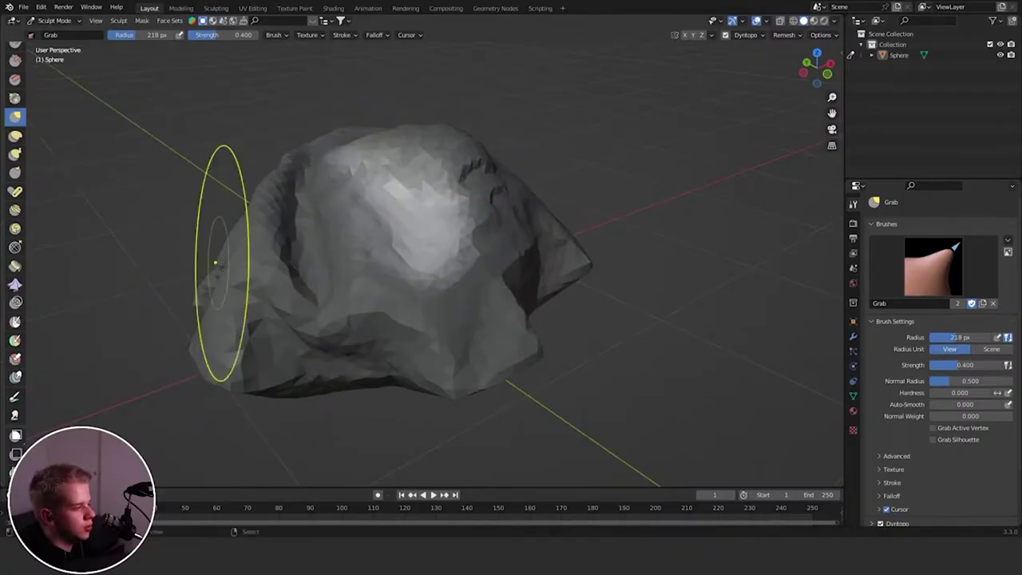
- Switch to the Rotate brush with a 201 px radius, and clear the mask from the form
key(f)
click(243, 281)
key(r)
key(f)
click(211, 286)
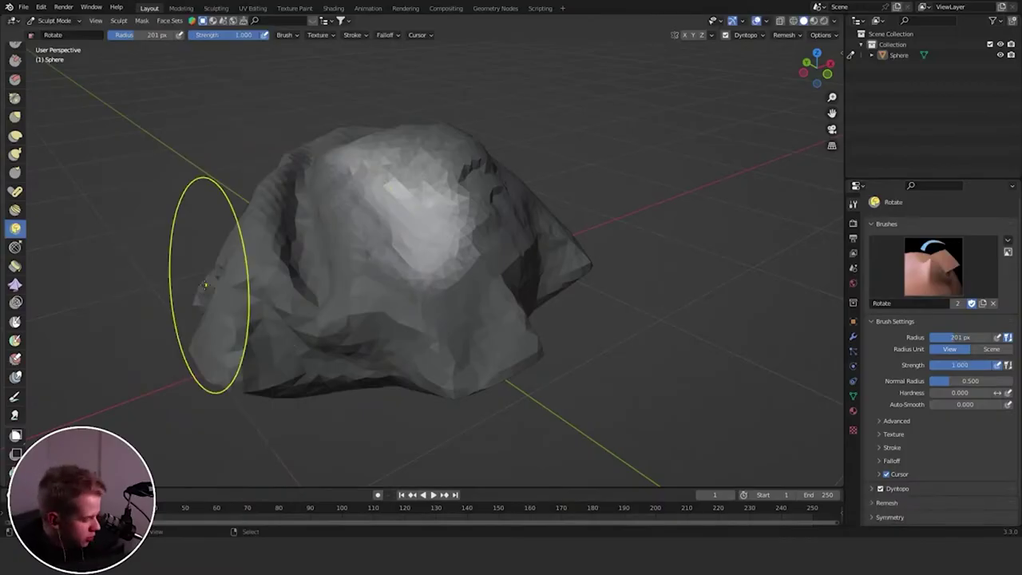
key(alt+m)
- Paint two separate face sets across the top of the form with the Draw Face Sets brush at a 93 px radius
scroll(17, 209, down, 2)
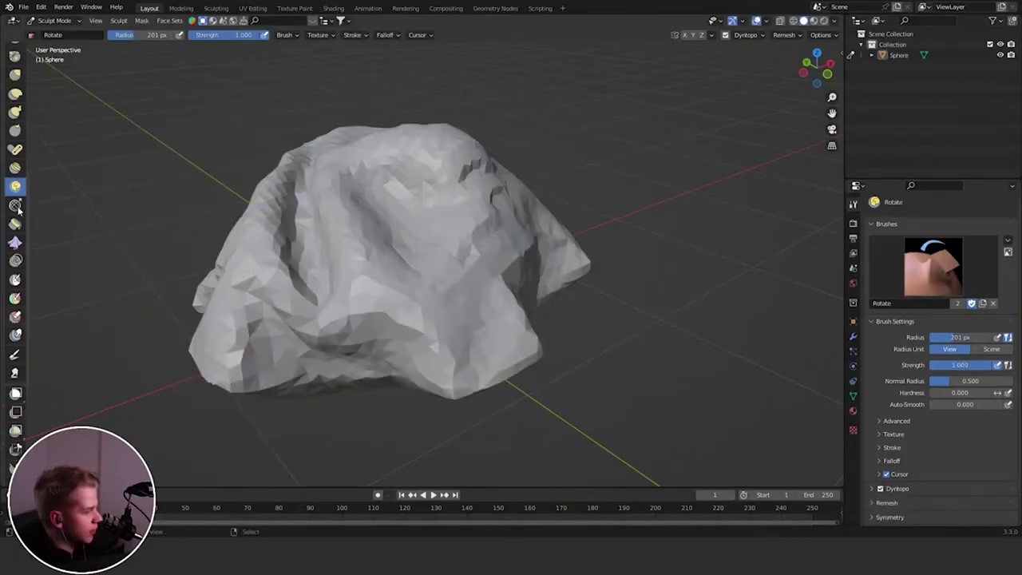
click(15, 281)
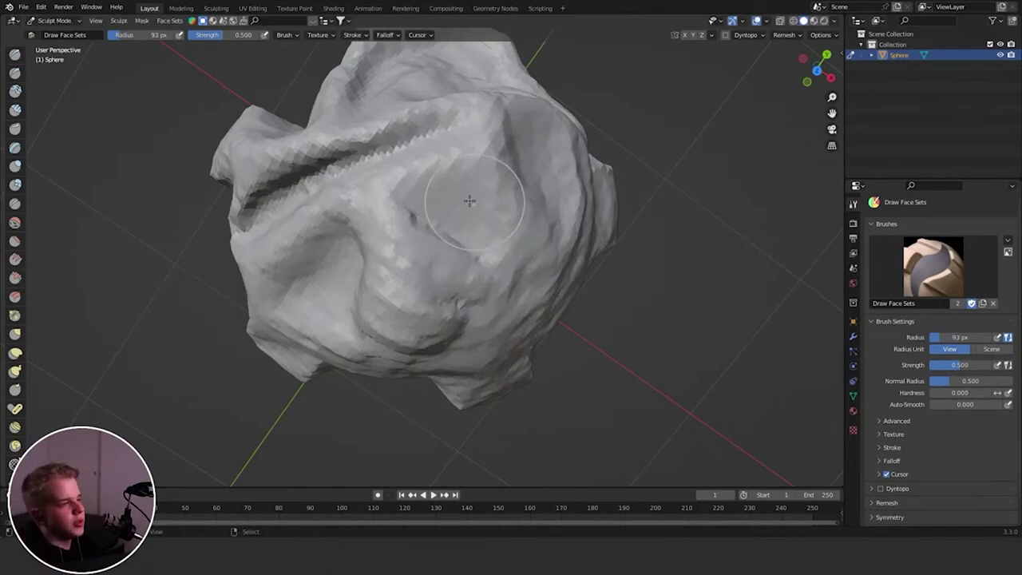
shift+middle_drag(481, 158, 480, 208)
scroll(491, 248, up, 1)
drag(503, 191, 483, 262)
key(ctrl+z)
mouse_move(537, 182)
mouse_down()
mouse_move(539, 290)
mouse_move(372, 220)
mouse_move(404, 254)
mouse_up()
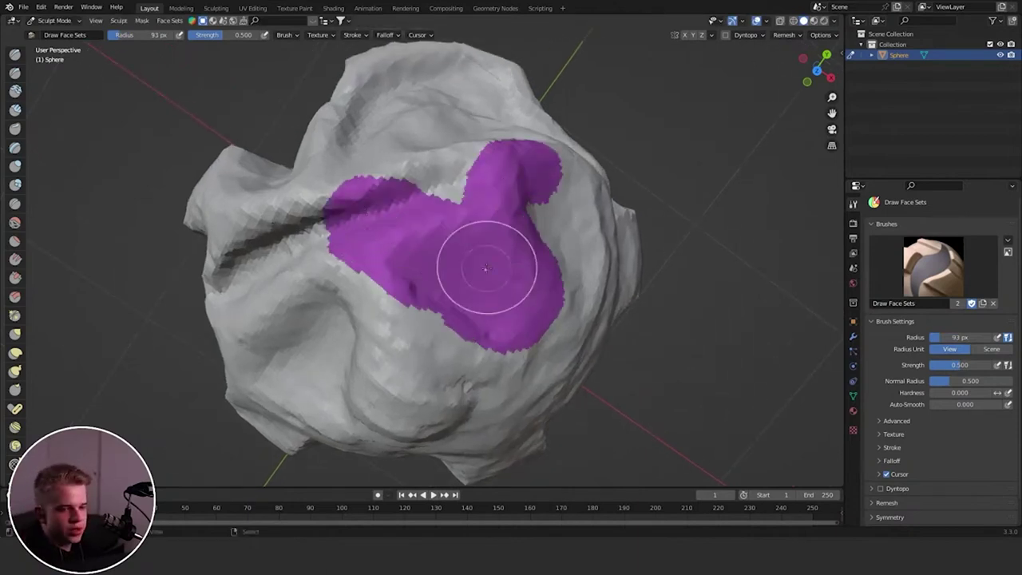
mouse_move(303, 262)
mouse_down()
mouse_move(419, 375)
mouse_move(555, 295)
mouse_move(582, 263)
mouse_up()
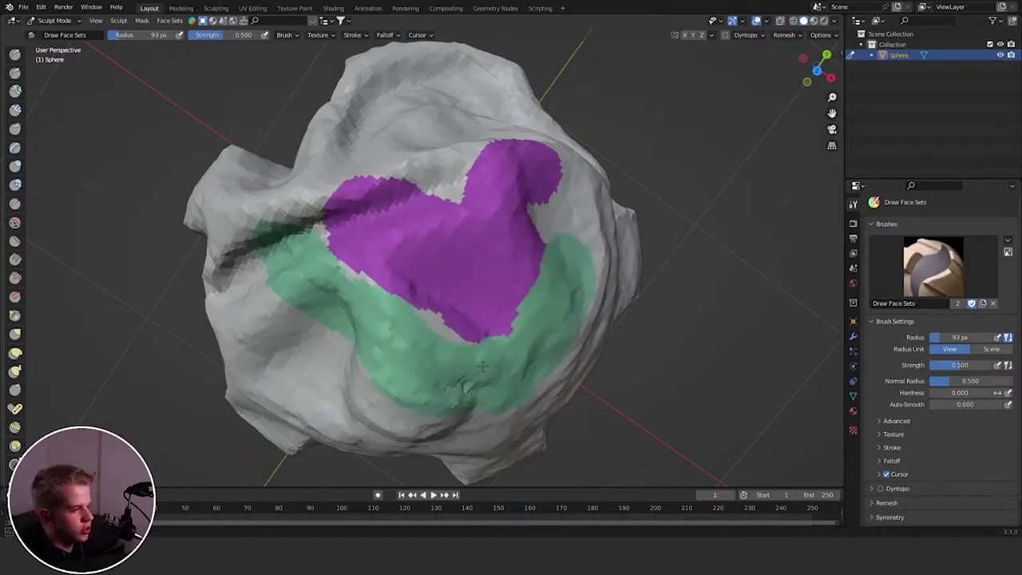
- Paint further face sets next to the first two, over the form's other sides
mouse_move(284, 297)
middle_down()
mouse_move(327, 262)
mouse_move(380, 192)
middle_up()
mouse_move(426, 147)
mouse_down()
mouse_move(385, 254)
mouse_move(273, 273)
mouse_move(391, 151)
mouse_move(352, 273)
mouse_move(480, 169)
mouse_up()
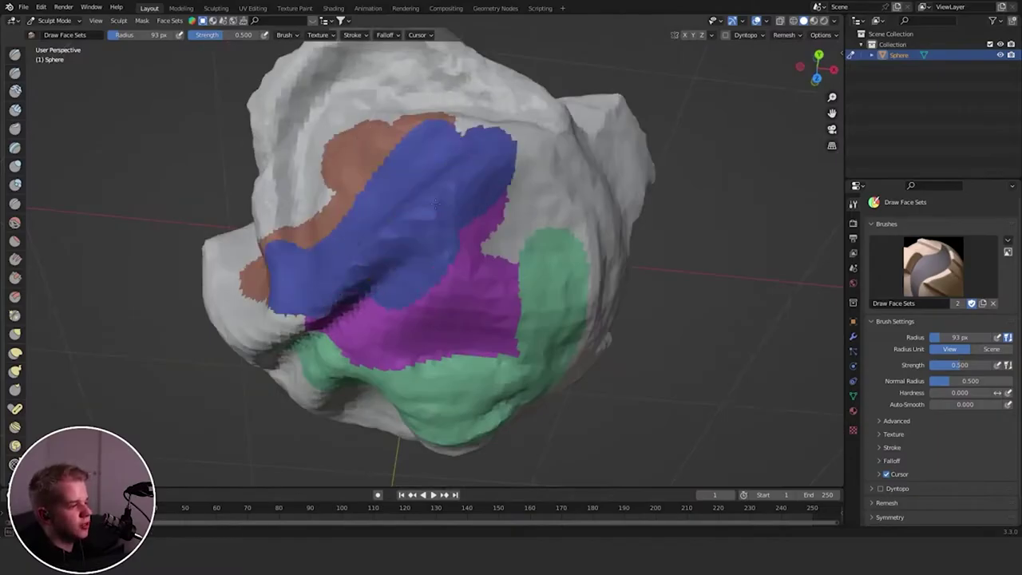
mouse_move(436, 204)
mouse_down()
mouse_move(553, 232)
mouse_move(561, 142)
mouse_move(494, 131)
mouse_up()
mouse_move(499, 371)
middle_down()
mouse_move(426, 343)
mouse_move(428, 318)
middle_up()
scroll(427, 343, down, 4)
scroll(432, 316, up, 4)
mouse_move(495, 236)
mouse_down()
mouse_move(469, 277)
mouse_move(405, 332)
mouse_up()
- Switch to the Multires Displacement Eraser brush and bring the whole form into view
scroll(17, 352, down, 12)
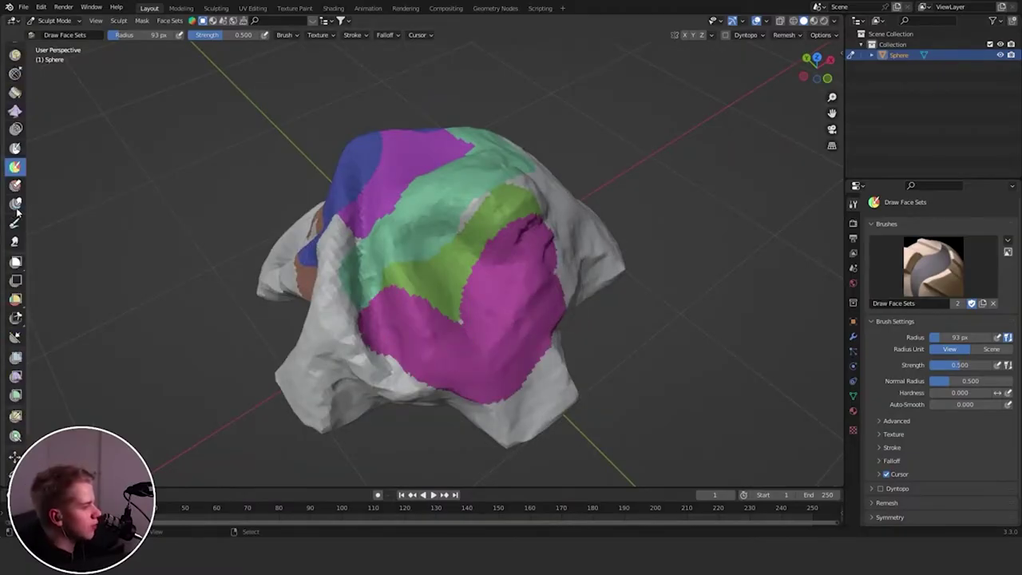
click(20, 184)
middle_drag(449, 289, 465, 295)
scroll(469, 298, down, 2)
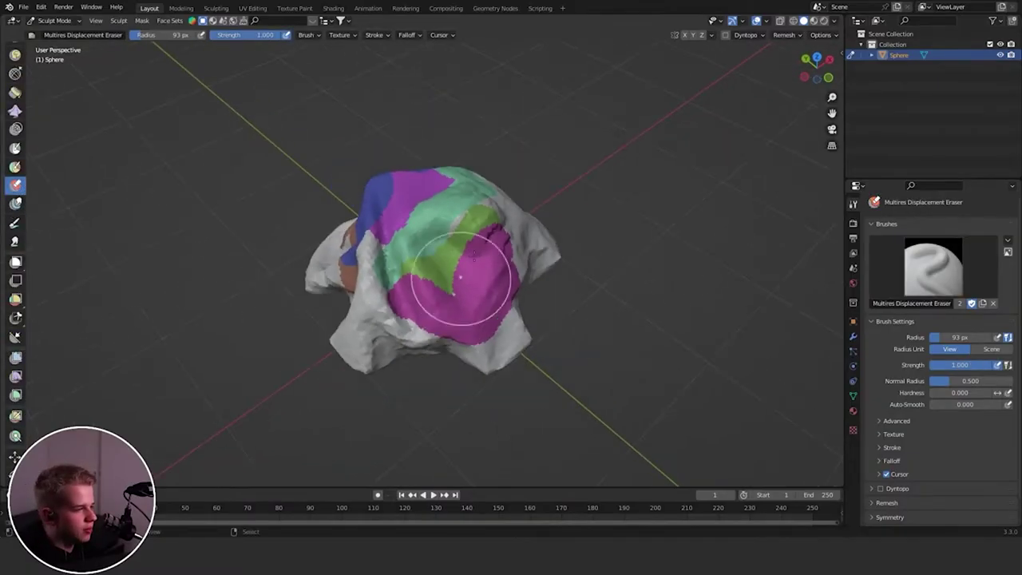
- Switch to Object Mode and delete the sculpted sphere
key(ctrl+Tab)
click(583, 258)
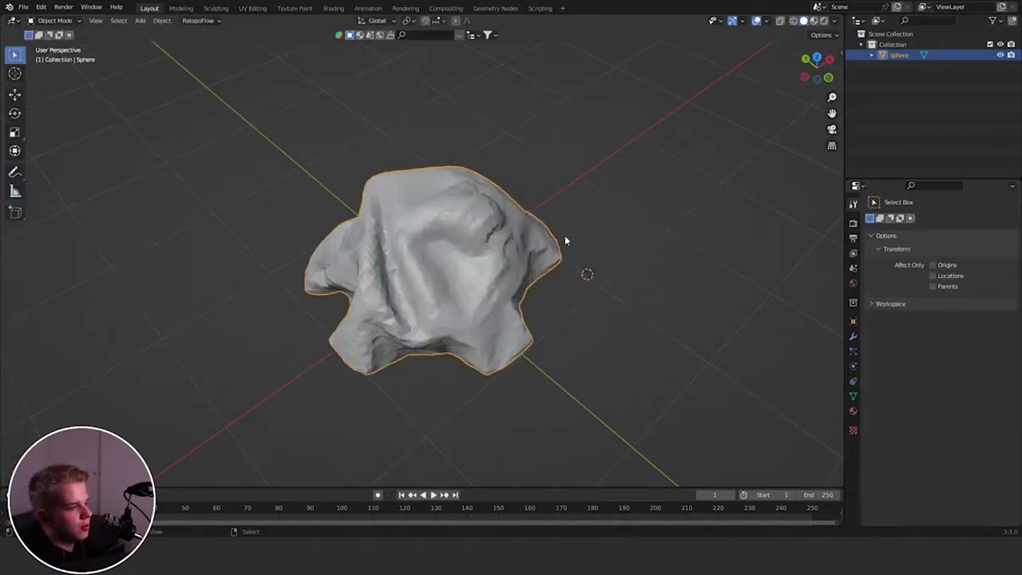
middle_drag(548, 230, 537, 245)
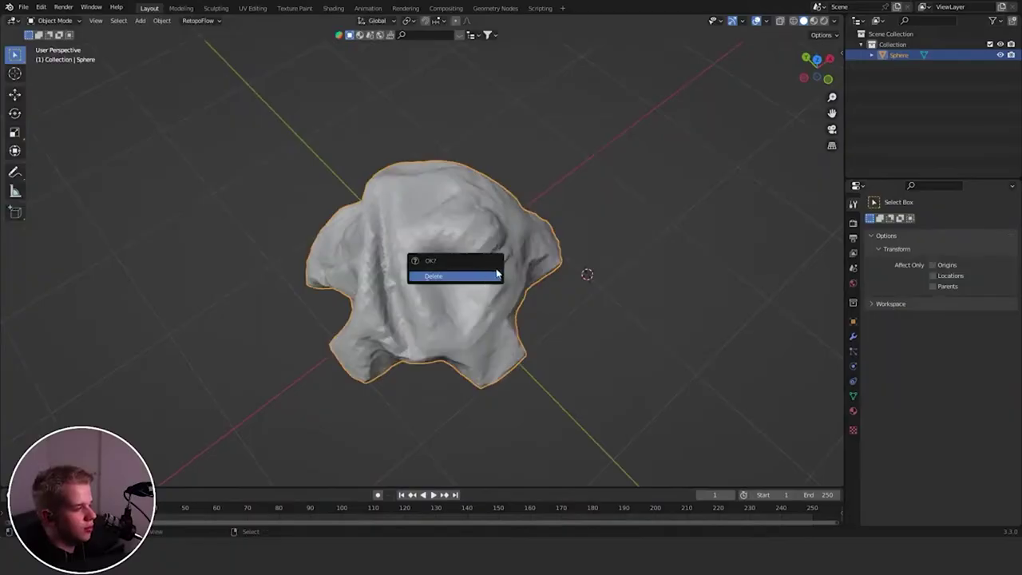
click(497, 275)
- Reset the 3D cursor to the world origin and add a Monkey mesh there
key(shift+a)
key(Escape)
key(shift+c)
key(shift+a)
mouse_move(539, 226)
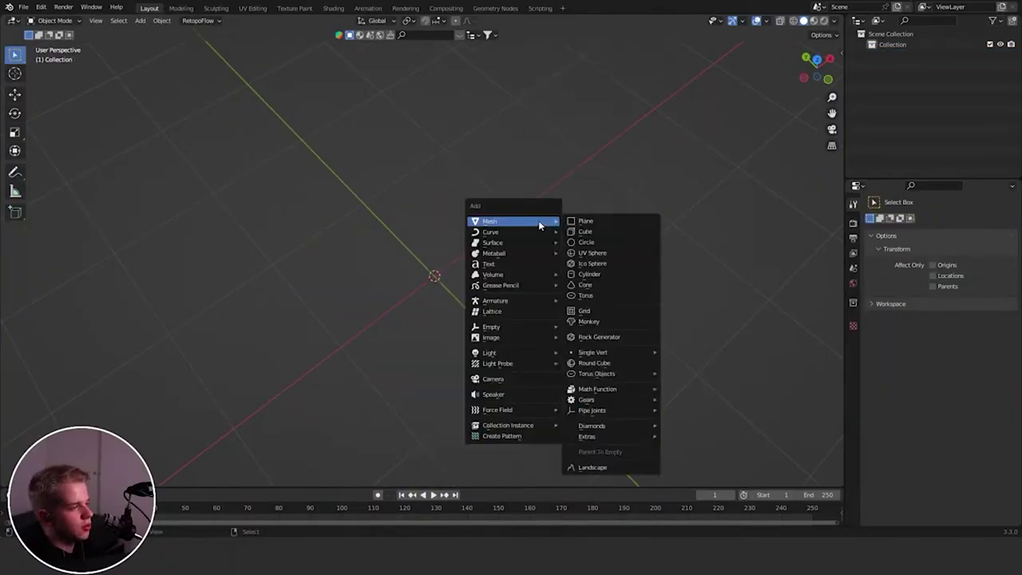
click(593, 322)
- Add a Multiresolution modifier to the monkey and subdivide it to level 2
middle_drag(683, 302, 658, 239)
click(854, 336)
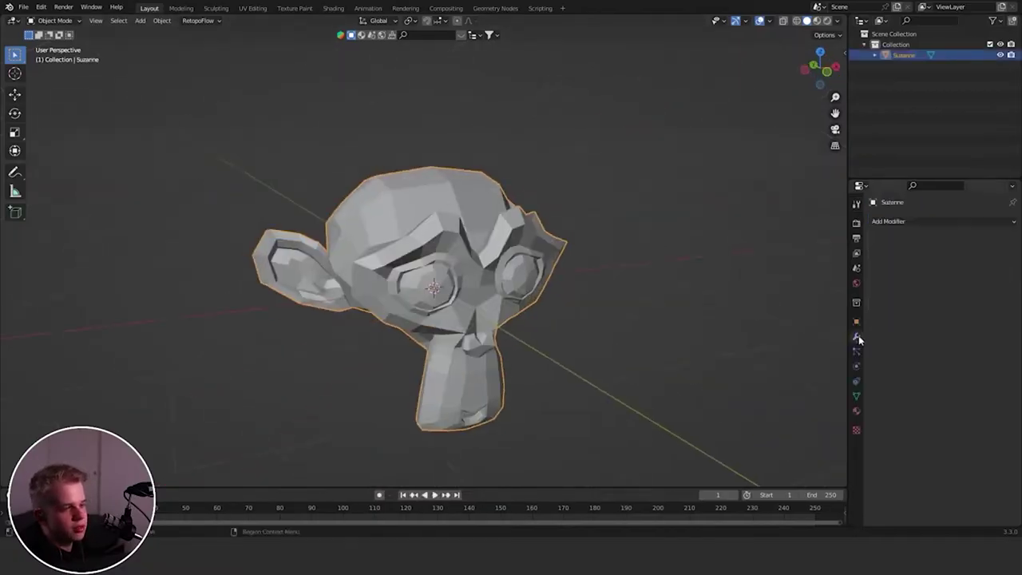
click(895, 222)
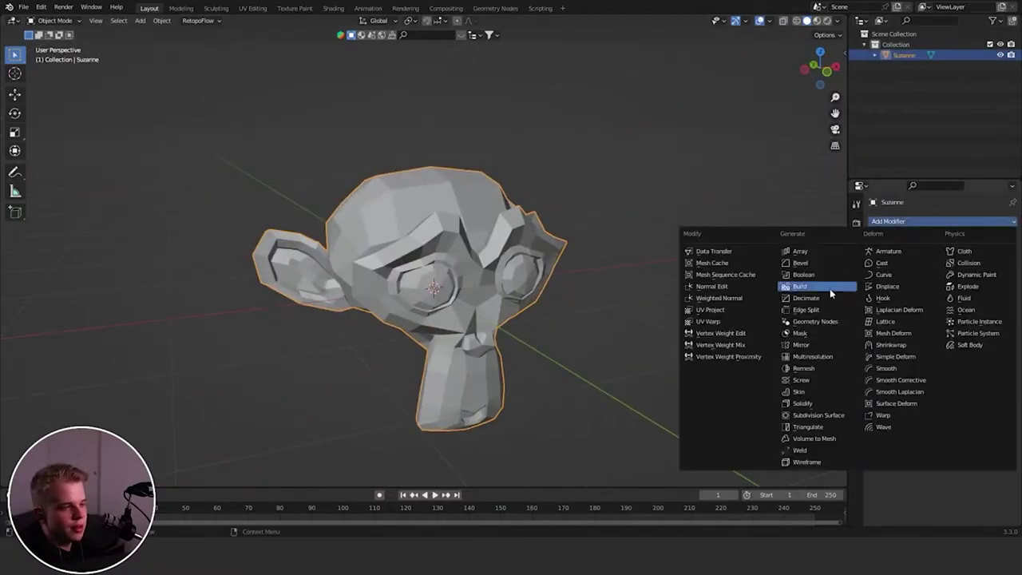
click(822, 356)
click(939, 333)
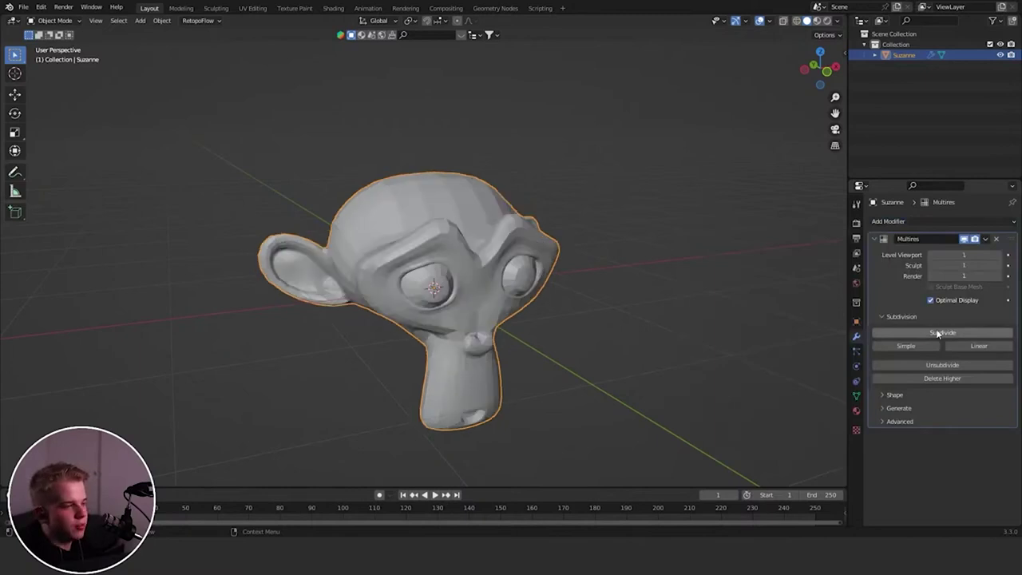
click(942, 333)
- In Sculpt Mode, pull the top of the monkey's head up into a spike with the Grab brush at a 298 px radius
key(ctrl+Tab)
middle_drag(499, 304, 459, 340)
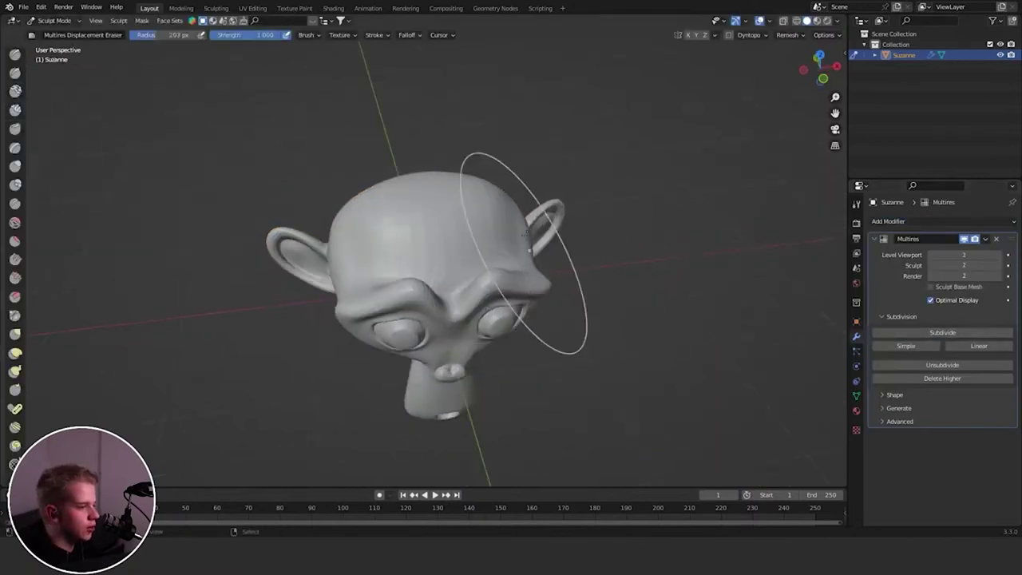
middle_drag(525, 256, 507, 289)
scroll(447, 294, up, 2)
key(g)
key(f)
click(421, 247)
mouse_move(428, 283)
middle_down()
mouse_move(456, 243)
mouse_move(461, 254)
middle_up()
drag(448, 232, 386, 20)
- Erase the spike on the monkey's head with the Multires Displacement Eraser brush at a 218 px radius
scroll(12, 211, down, 14)
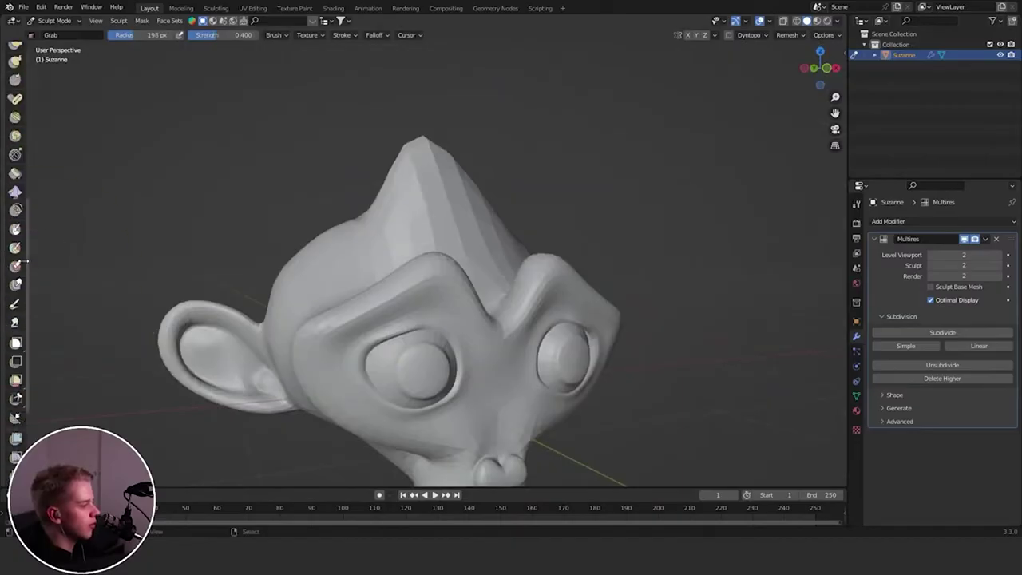
click(16, 265)
middle_drag(322, 211, 339, 260)
scroll(399, 243, down, 2)
mouse_move(441, 250)
mouse_down()
mouse_move(403, 266)
mouse_move(420, 248)
mouse_up()
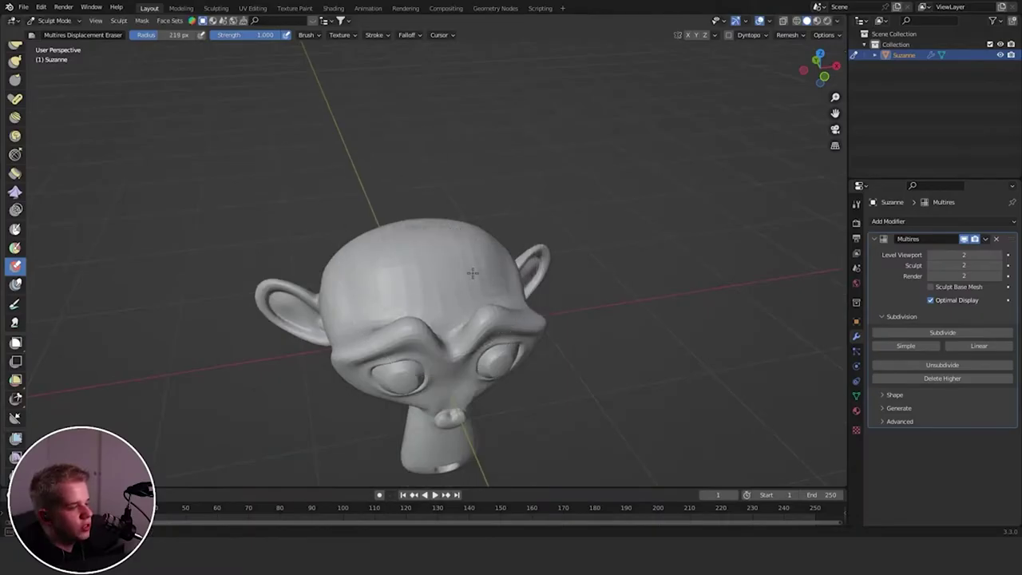
- Check the monkey's base mesh in Edit Mode and return to Sculpt Mode
key(Tab)
scroll(437, 261, up, 2)
key(Tab)
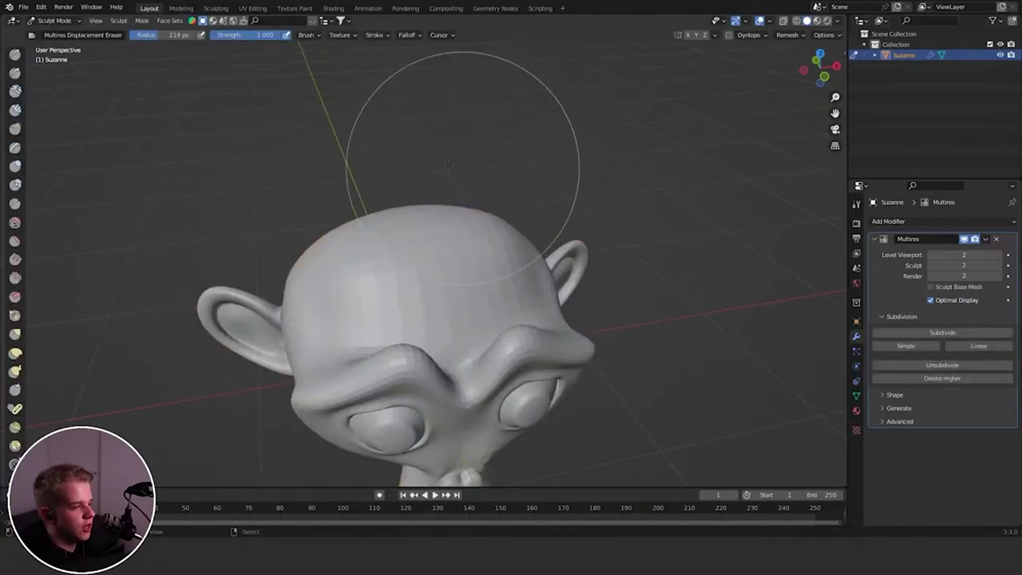
- Sculpt a stroke up the monkey's forehead with the Clay Strips brush
click(15, 109)
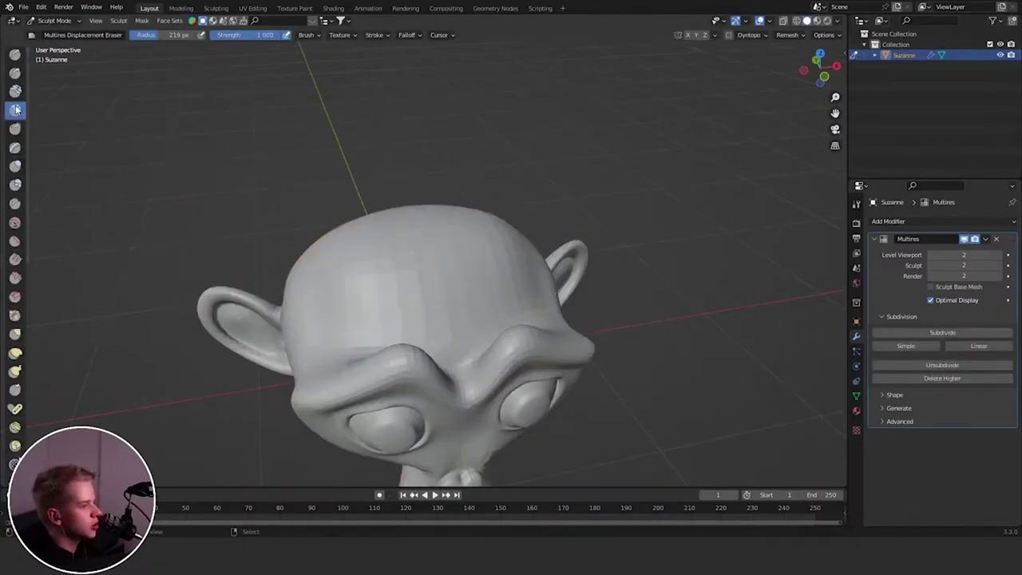
mouse_move(424, 312)
mouse_down()
mouse_move(458, 226)
mouse_move(406, 239)
mouse_up()
scroll(406, 240, down, 4)
middle_drag(406, 239, 343, 265)
- Push both sides of the monkey's face inward with the Grab brush
key(g)
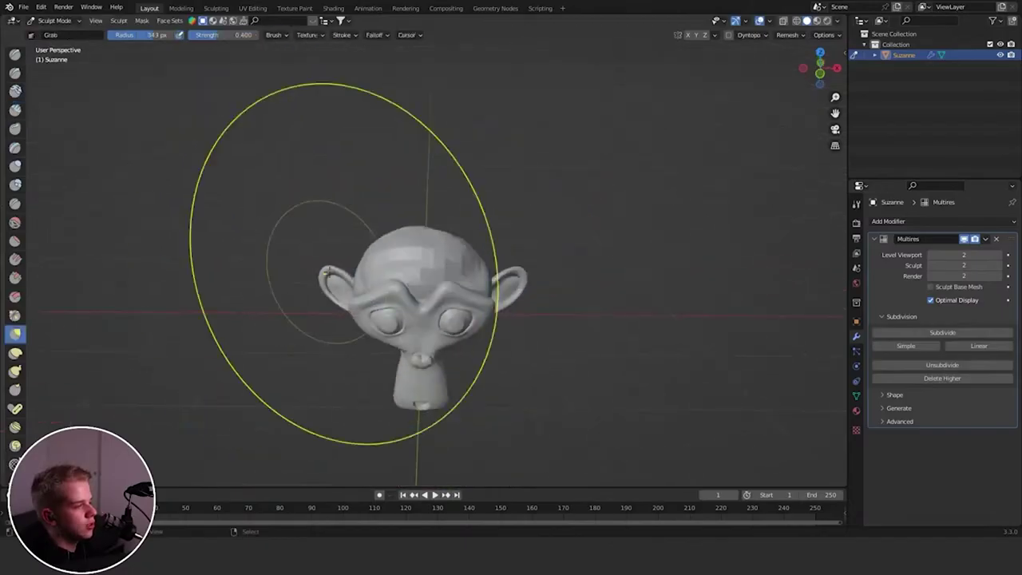
drag(381, 320, 411, 344)
drag(480, 311, 407, 302)
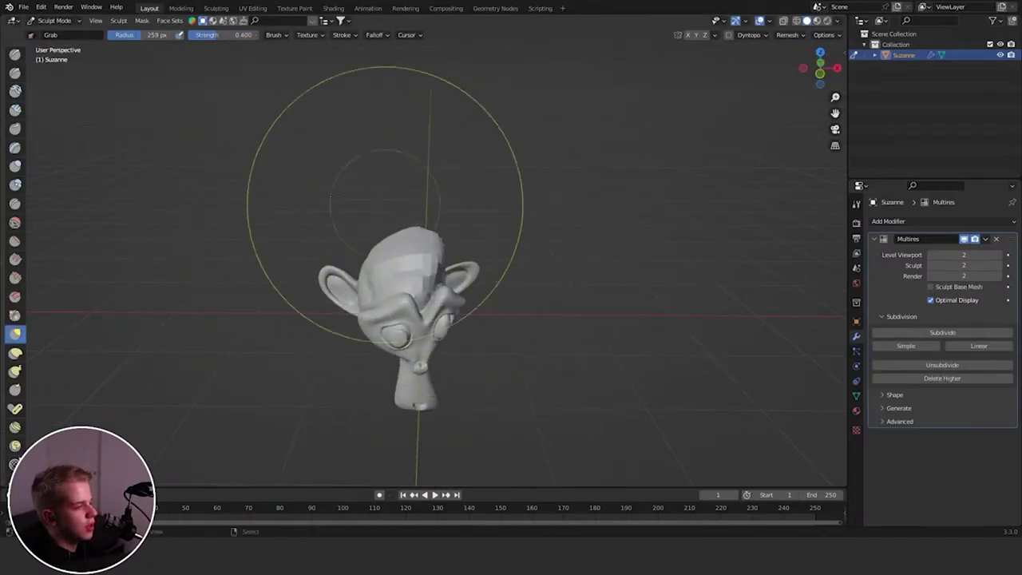
- Erase the deformations on the monkey's face and head with the Multires Displacement Eraser brush at a 259 px radius
scroll(2, 376, down, 5)
click(15, 400)
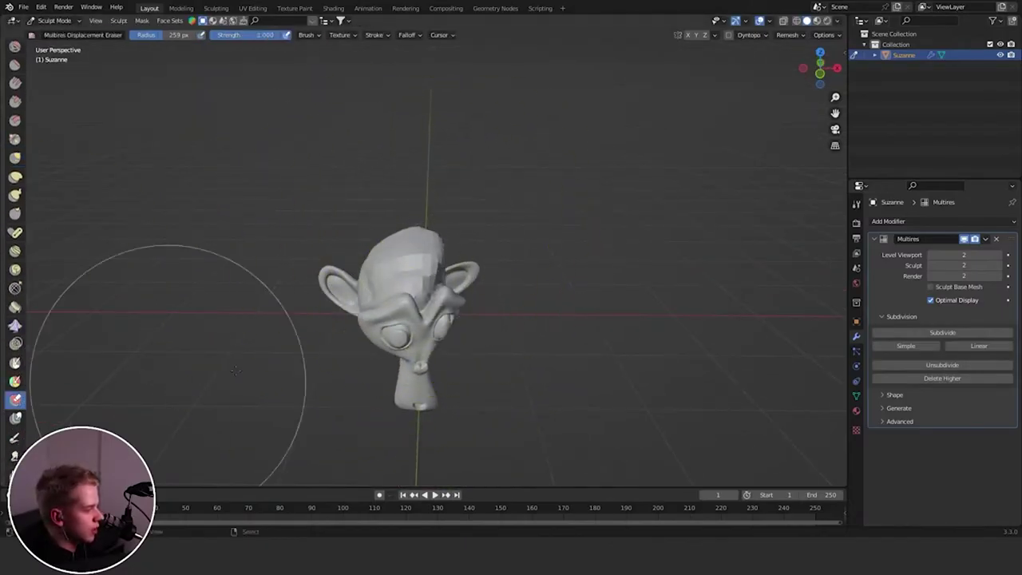
mouse_move(428, 319)
mouse_down()
mouse_move(421, 351)
mouse_move(447, 308)
mouse_move(475, 296)
mouse_up()
middle_drag(481, 304, 415, 289)
mouse_move(421, 290)
mouse_down()
mouse_move(480, 318)
mouse_move(478, 276)
mouse_move(488, 292)
mouse_move(458, 271)
mouse_up()
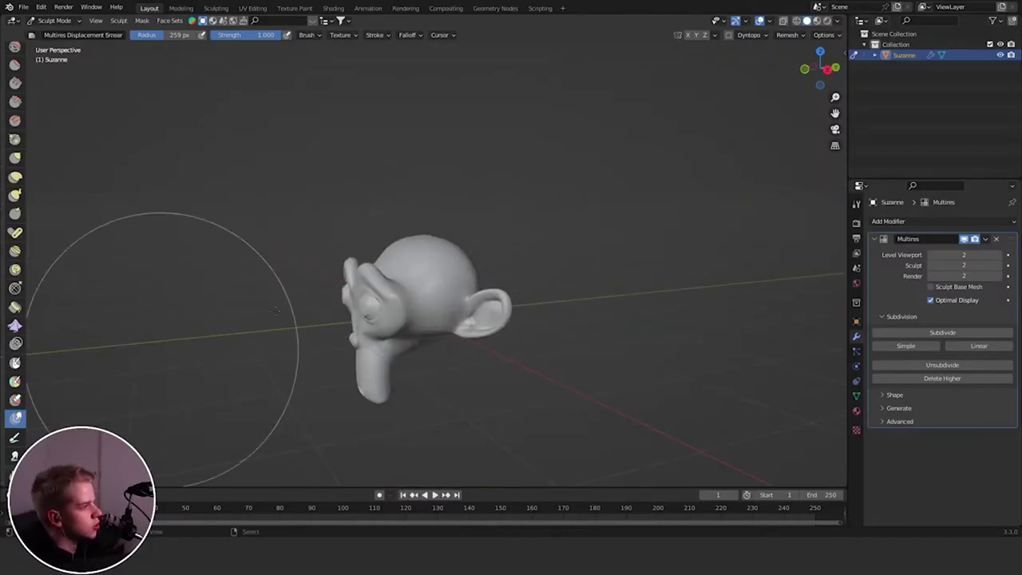
- Pull a pointed bulge out of the back side of the monkey's head with the Grab brush at a 133 px radius
click(857, 203)
middle_drag(475, 234, 477, 364)
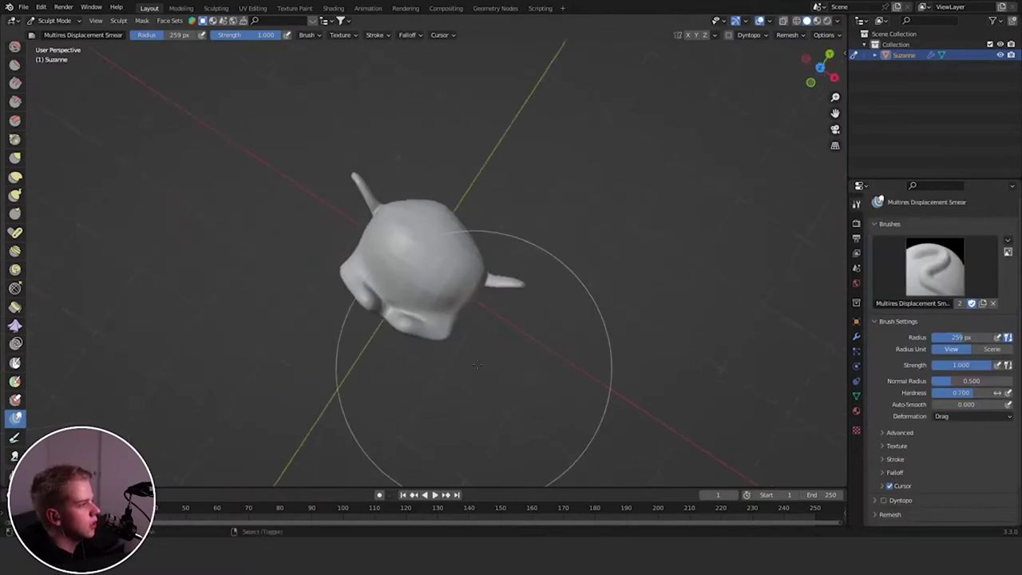
scroll(460, 296, up, 5)
middle_drag(458, 294, 469, 242)
scroll(541, 187, down, 5)
mouse_move(540, 187)
middle_down()
mouse_move(468, 245)
mouse_move(407, 268)
middle_up()
key(g)
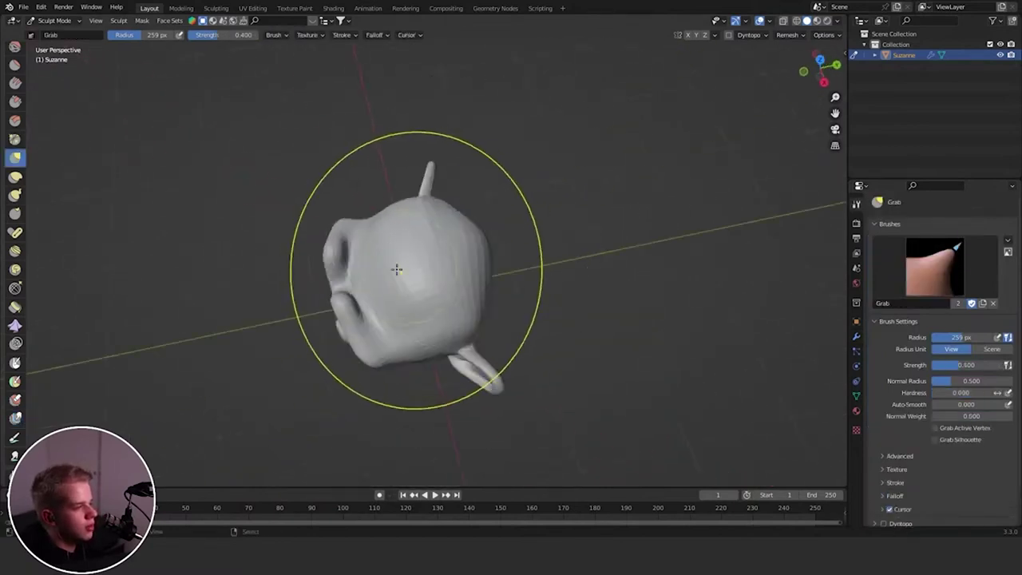
key(f)
click(358, 260)
scroll(431, 237, up, 2)
mouse_move(485, 194)
mouse_down()
mouse_move(514, 164)
mouse_move(529, 119)
mouse_up()
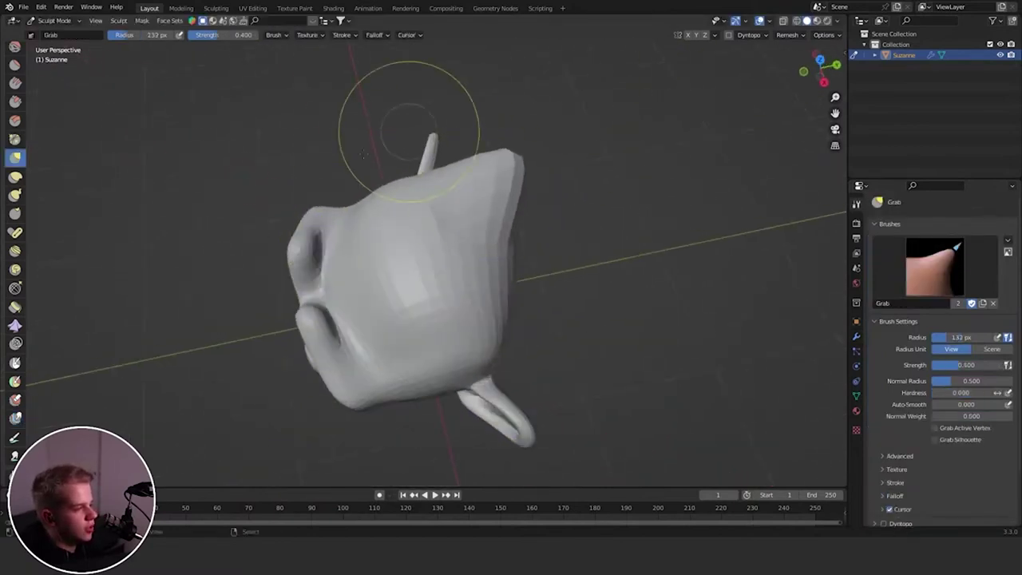
- Smear the pointed bulge back along the monkey's head with the Multires Displacement Smear brush at a 250 px radius
click(15, 418)
key(f)
click(504, 181)
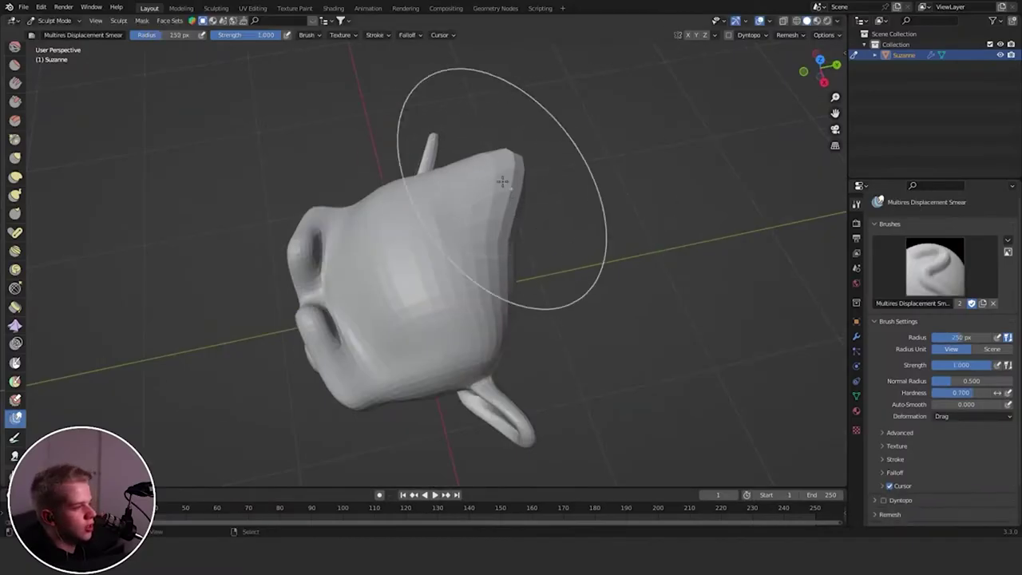
drag(504, 181, 526, 292)
mouse_move(527, 208)
mouse_down()
mouse_move(516, 346)
mouse_move(520, 224)
mouse_move(504, 356)
mouse_up()
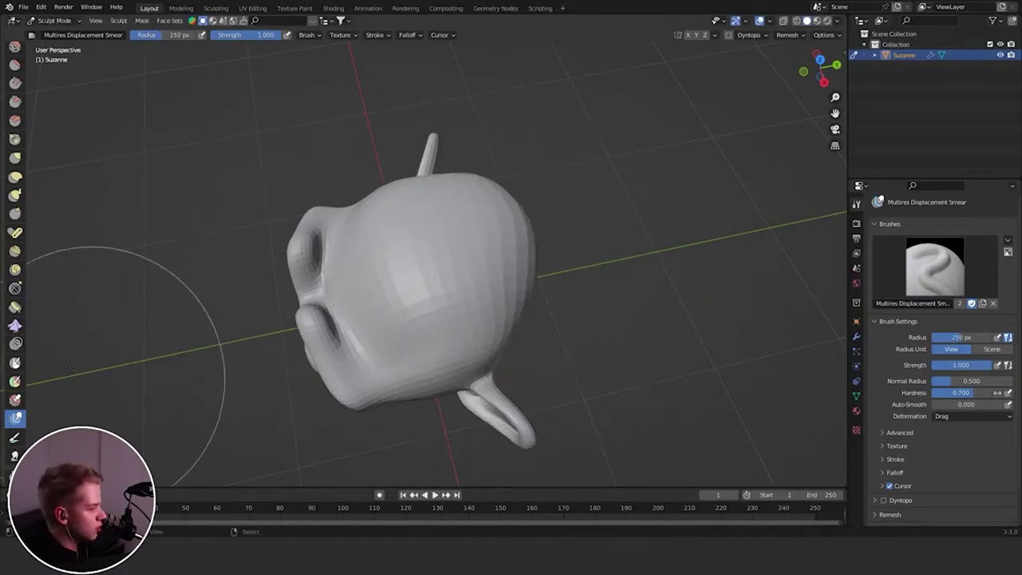
- Activate the Paint brush to show its color and brush settings
scroll(23, 335, down, 4)
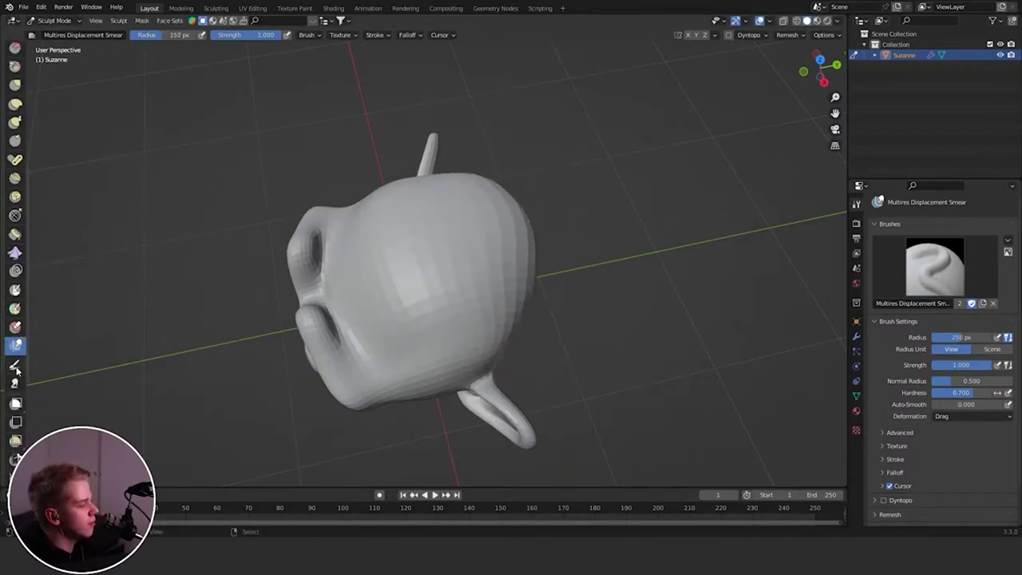
click(15, 366)
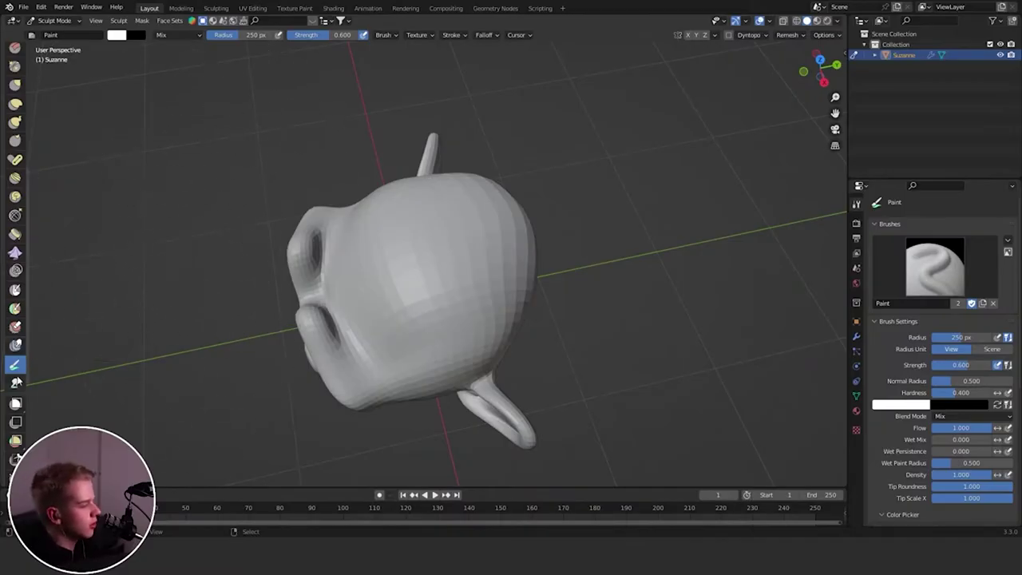
- Mask the upper part of the monkey's head with the Box Mask tool and undo the mask
scroll(14, 371, down, 3)
click(16, 334)
middle_drag(293, 260, 398, 226)
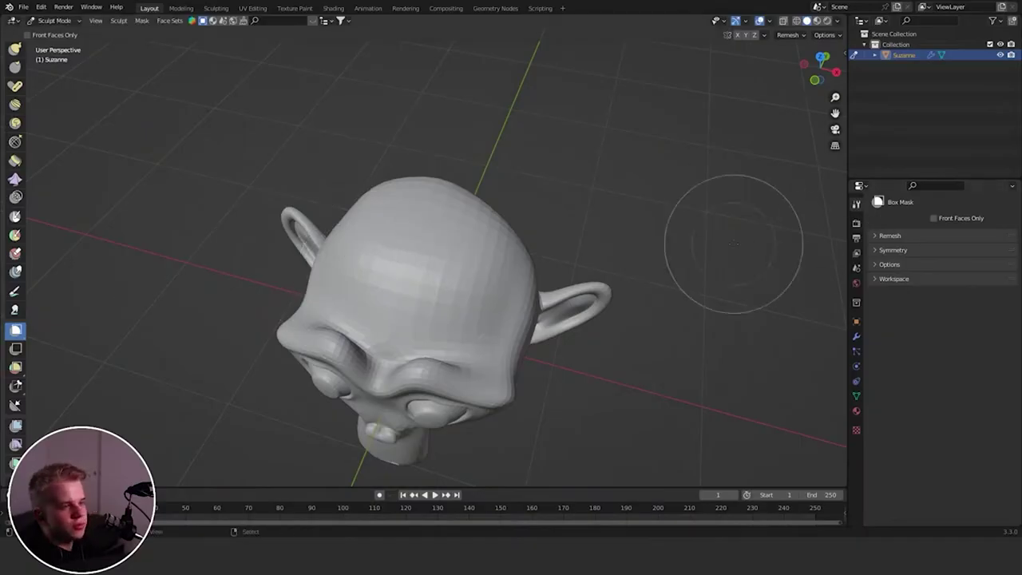
scroll(409, 286, down, 1)
middle_drag(409, 286, 420, 236)
scroll(15, 350, down, 1)
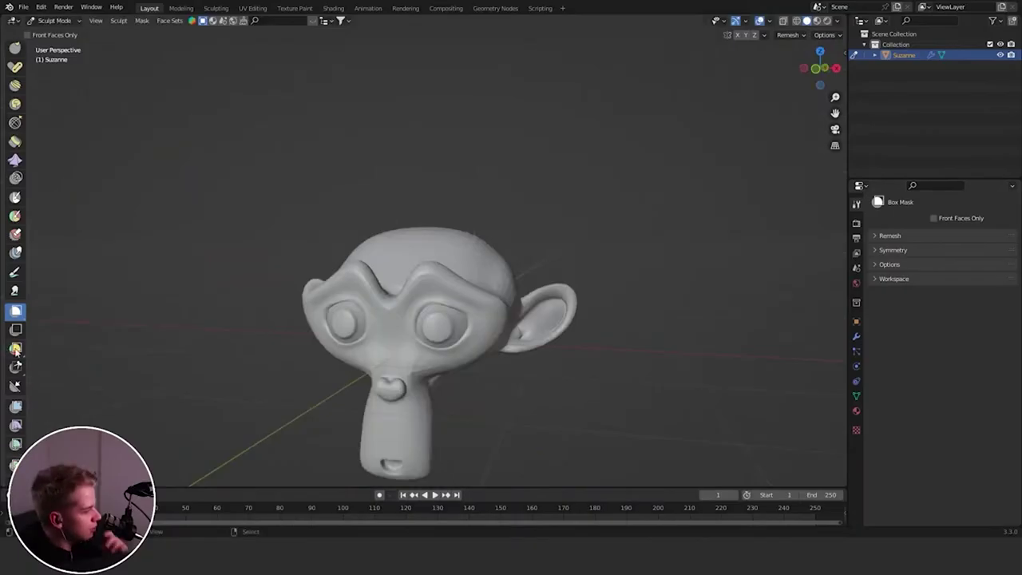
middle_drag(342, 209, 486, 244)
click(16, 314)
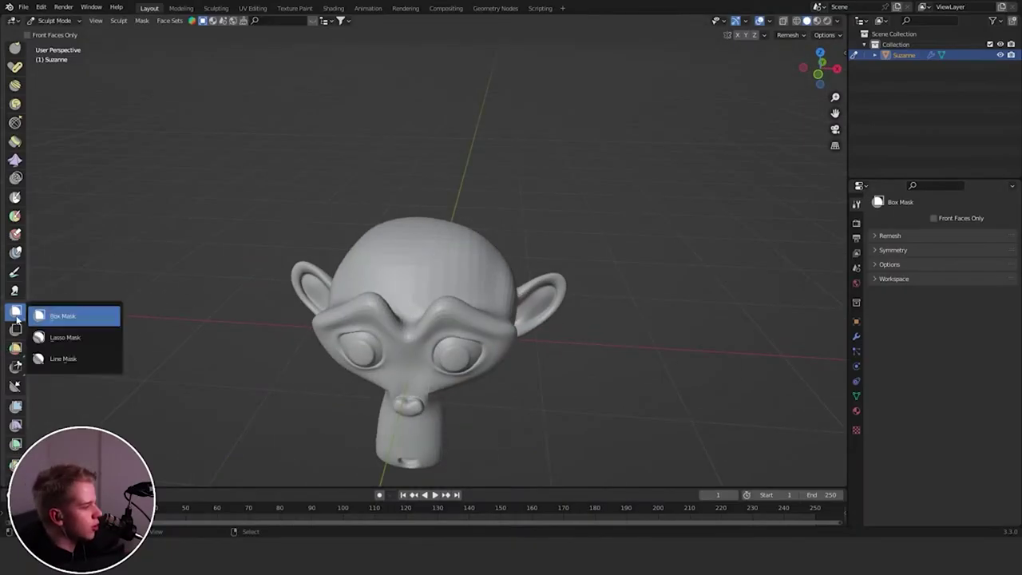
drag(355, 179, 519, 274)
middle_drag(509, 265, 353, 257)
scroll(477, 290, up, 2)
key(ctrl+z)
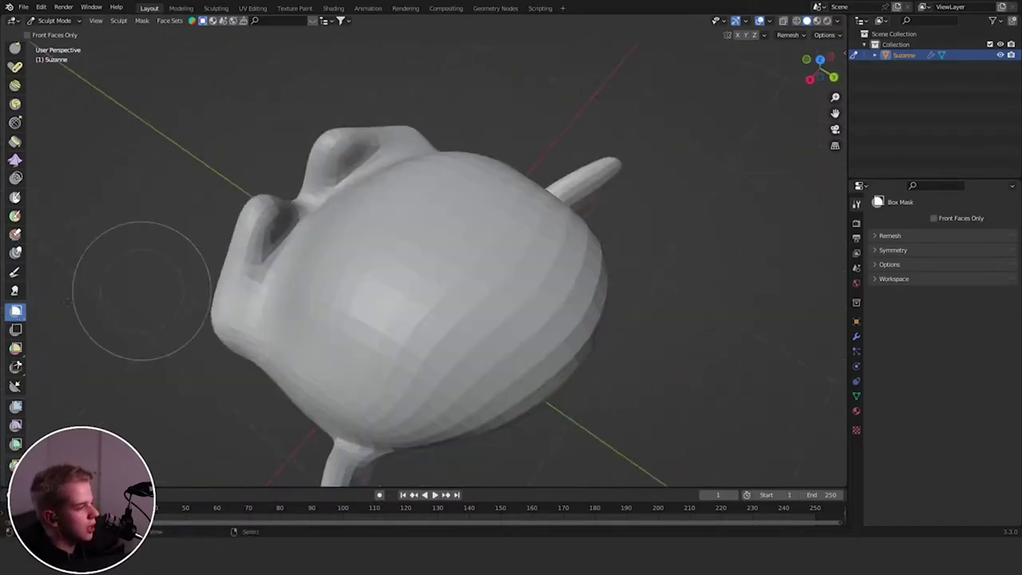
- Mask a freehand area on the back of the monkey's head with the Lasso Mask tool and undo it
click(19, 314)
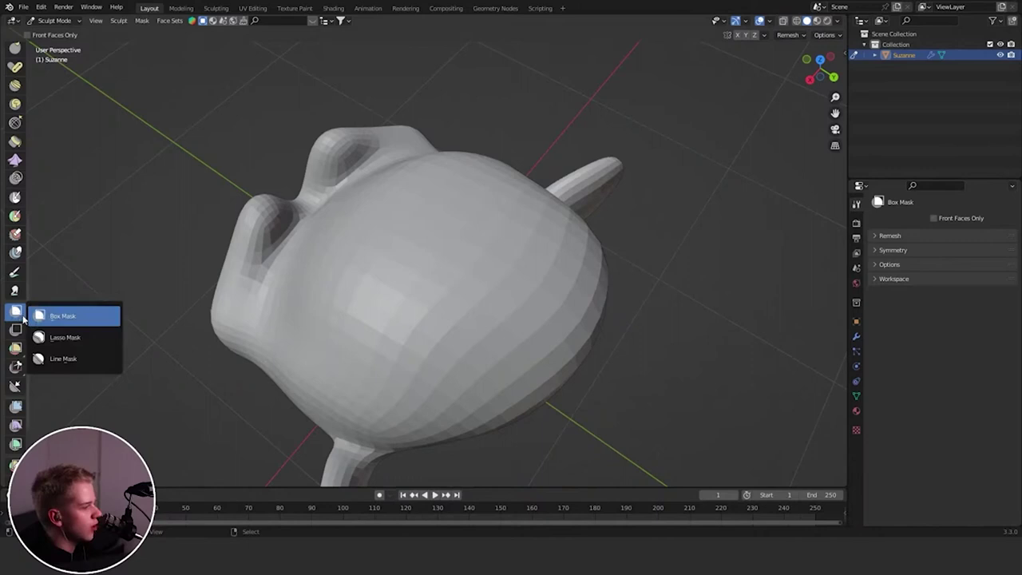
click(59, 341)
mouse_move(582, 252)
mouse_down()
mouse_move(344, 411)
mouse_move(617, 361)
mouse_up()
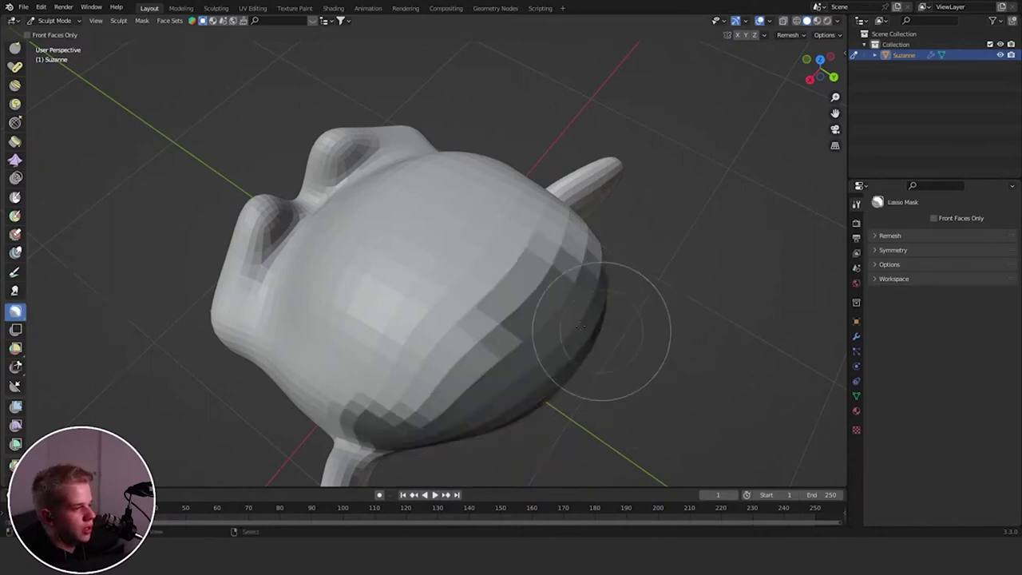
key(ctrl+z)
- Mask one side of a diagonal line across the monkey's head with the Line Mask tool and undo it
click(16, 318)
click(61, 358)
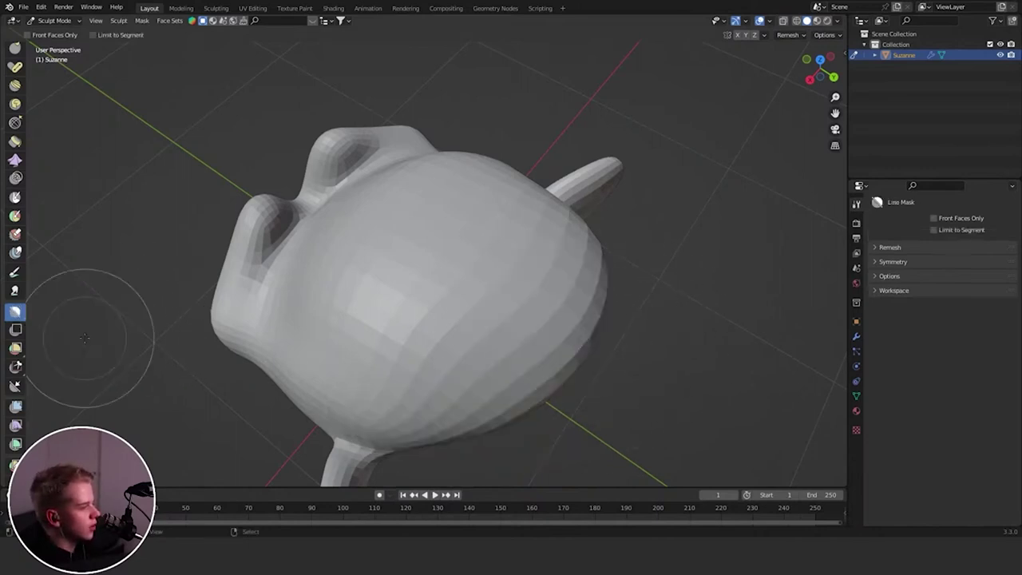
drag(596, 117, 144, 407)
scroll(432, 282, down, 3)
key(ctrl+z)
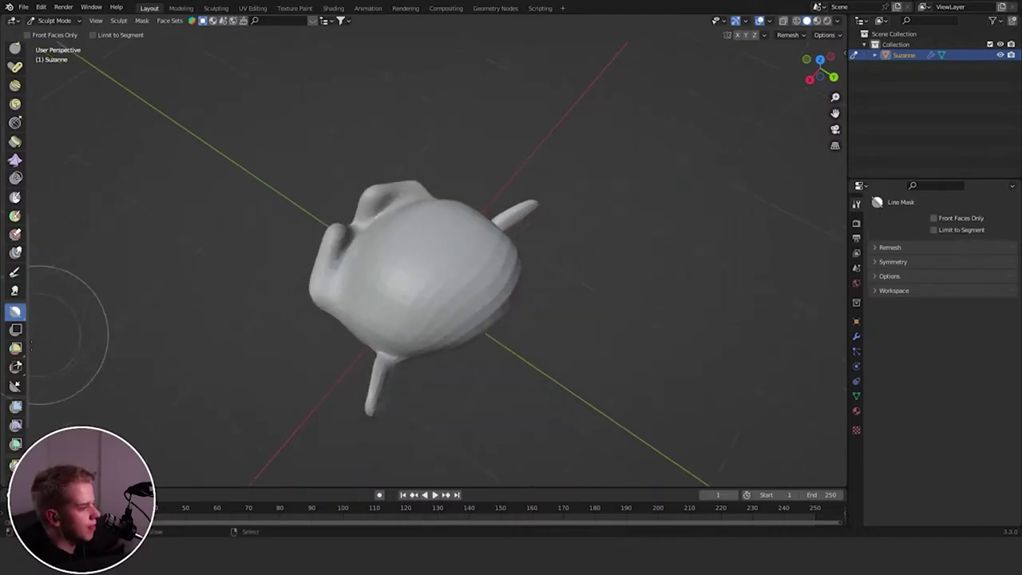
- Hide the top and back of the monkey's head with Box Hide, and reveal all hidden geometry again
click(19, 332)
middle_drag(461, 352, 517, 322)
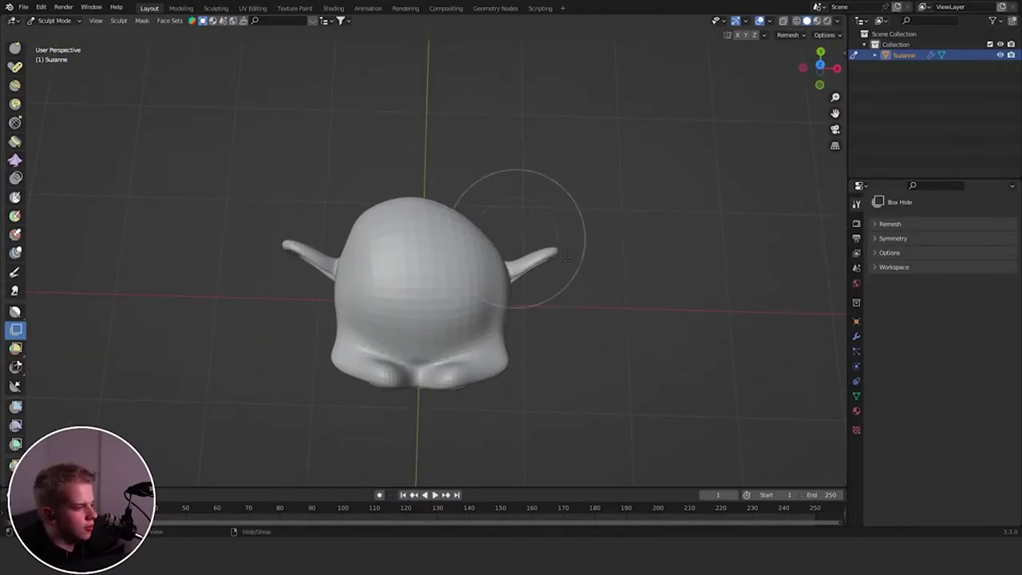
drag(364, 118, 576, 295)
mouse_move(464, 244)
middle_down()
mouse_move(384, 232)
mouse_move(365, 213)
mouse_move(504, 245)
mouse_move(433, 311)
mouse_move(479, 299)
middle_up()
key(Tab)
key(Tab)
mouse_move(426, 205)
mouse_down()
mouse_move(505, 329)
mouse_move(527, 325)
mouse_up()
right_click(397, 187)
drag(396, 187, 492, 339)
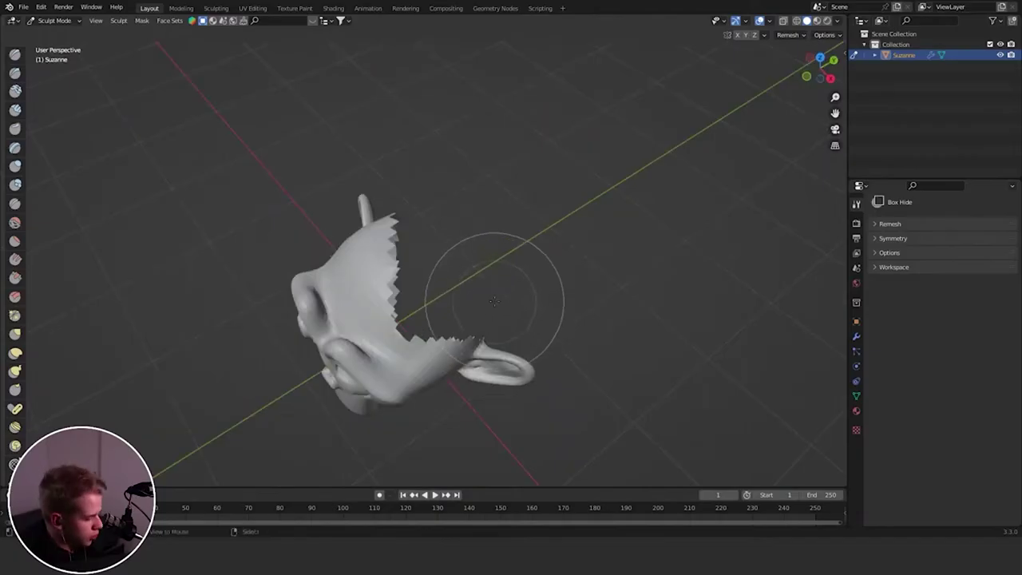
key(alt+h)
- Assign a face set from the middle of the monkey's forehead across to one ear with the Box Face Set tool
middle_drag(415, 294, 468, 245)
scroll(467, 245, up, 3)
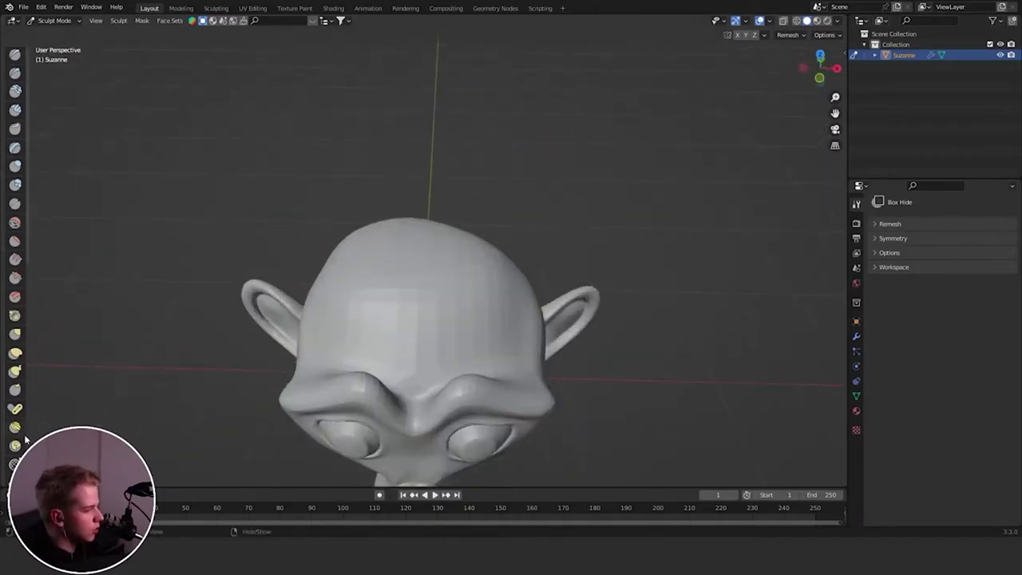
scroll(16, 416, down, 5)
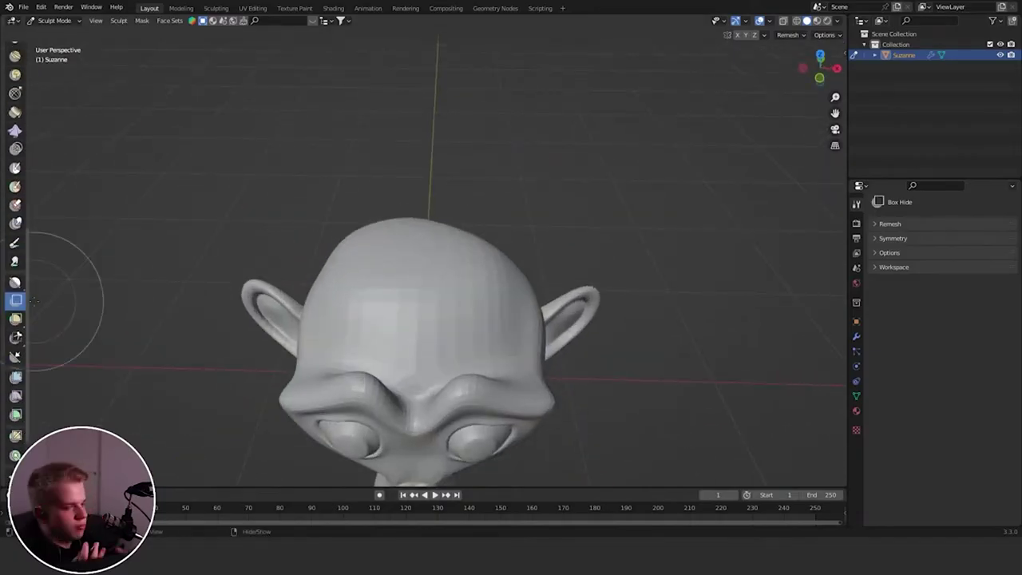
click(20, 319)
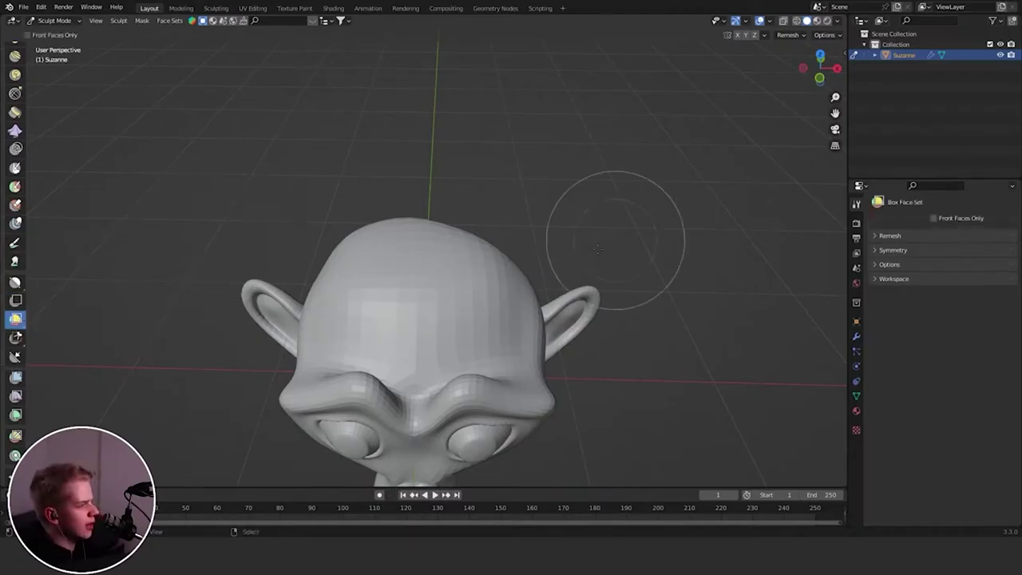
drag(398, 213, 595, 359)
key(ctrl+z)
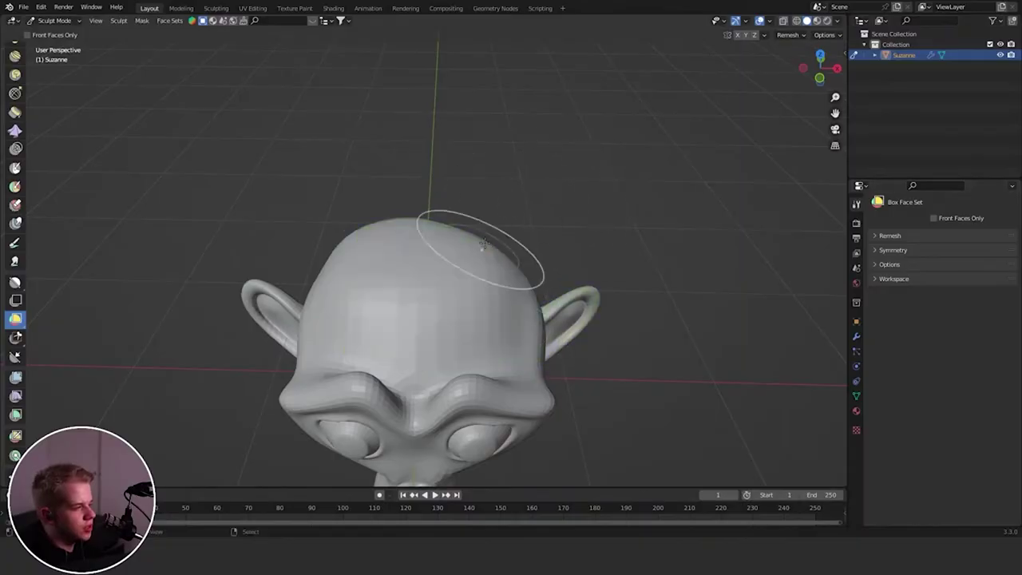
drag(429, 178, 635, 320)
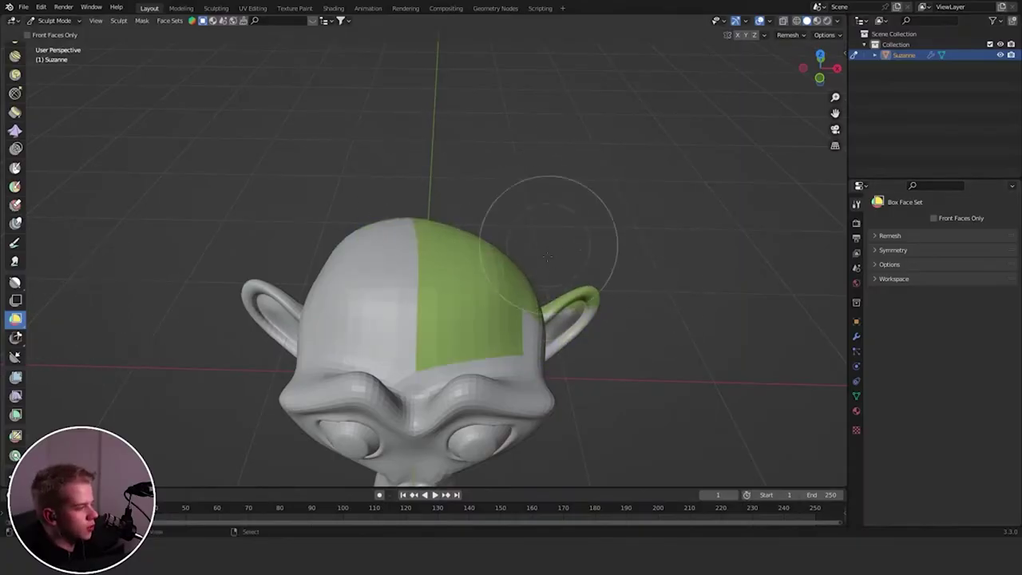
- Add two more box face sets on the other half of the head, one at the back and one above the brow
middle_drag(549, 244, 509, 321)
middle_drag(363, 231, 478, 200)
drag(353, 130, 496, 238)
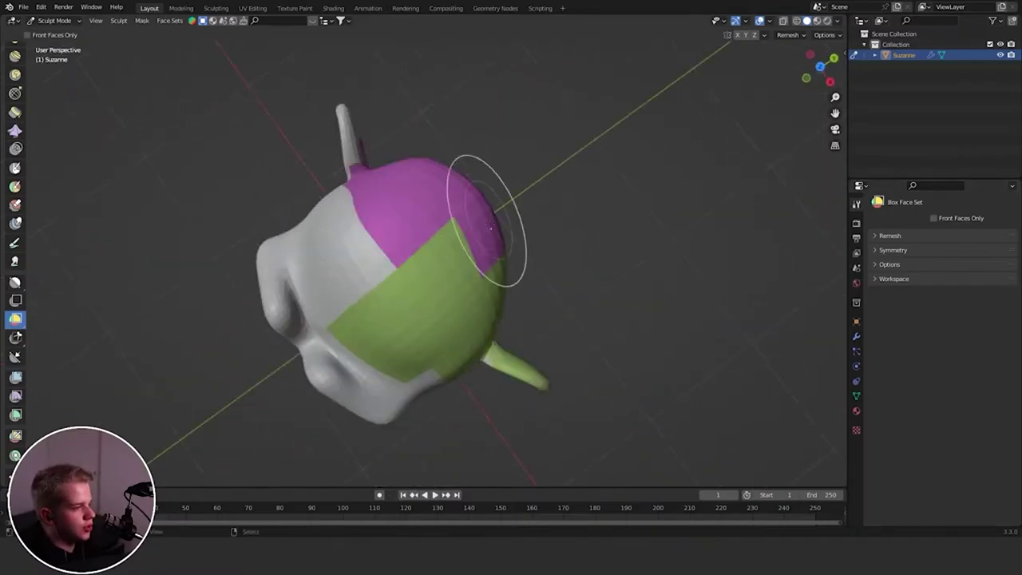
drag(282, 218, 369, 269)
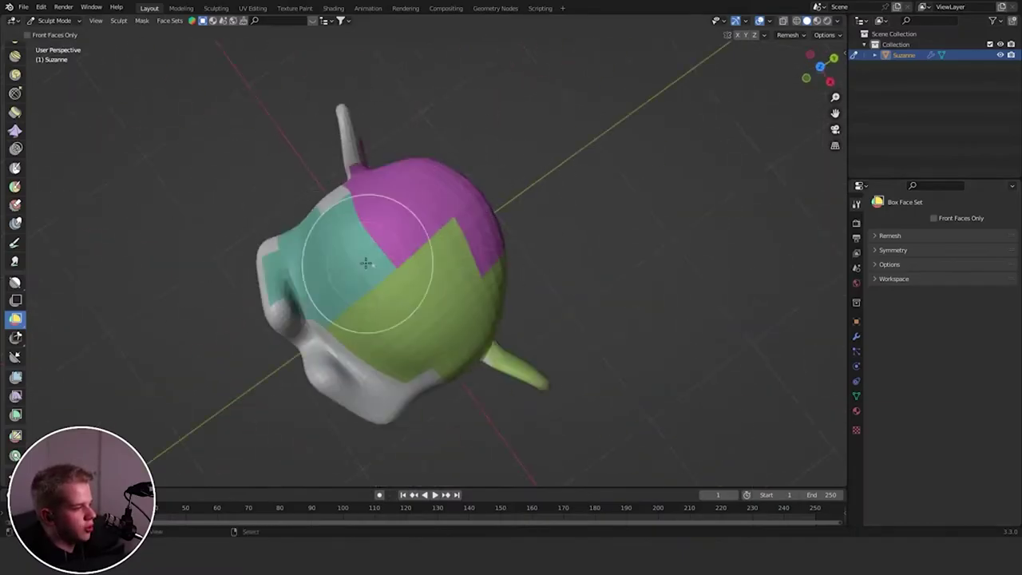
- Try cutting an upper corner off the monkey's head with Box Trim in Difference mode, and undo the cut
click(16, 338)
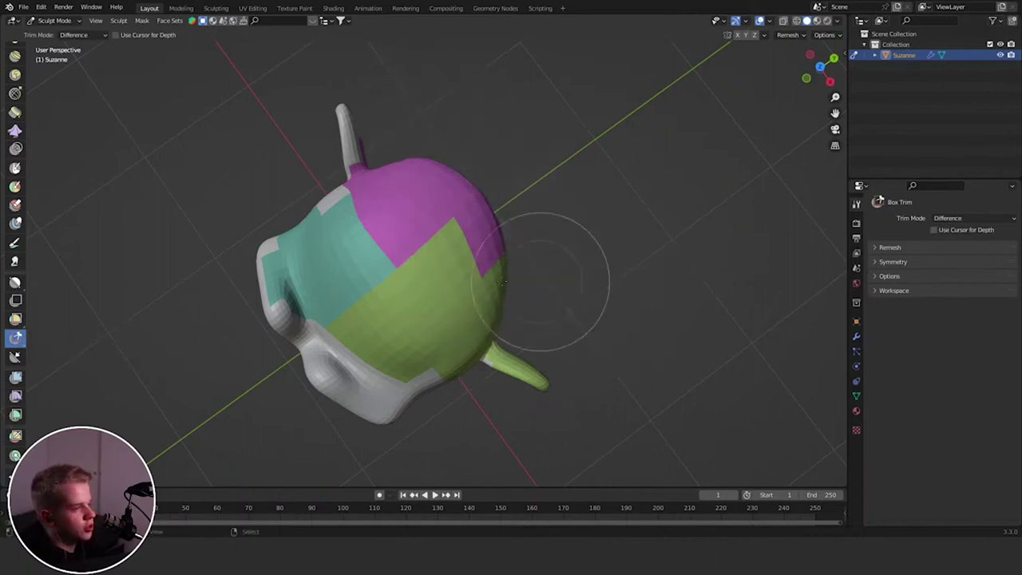
middle_drag(506, 232, 545, 164)
drag(361, 480, 529, 372)
drag(428, 86, 606, 245)
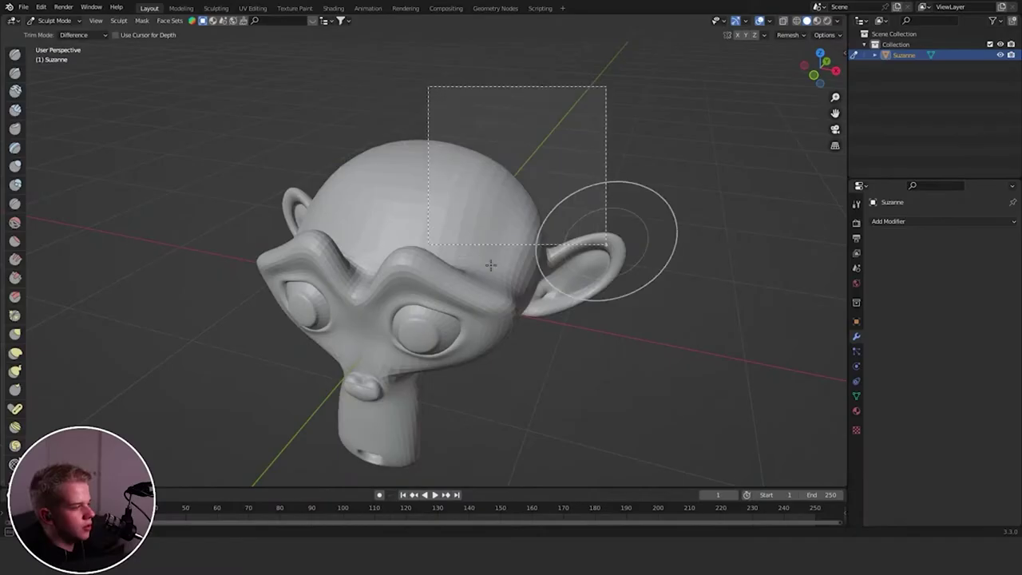
middle_drag(527, 116, 388, 175)
key(ctrl+z)
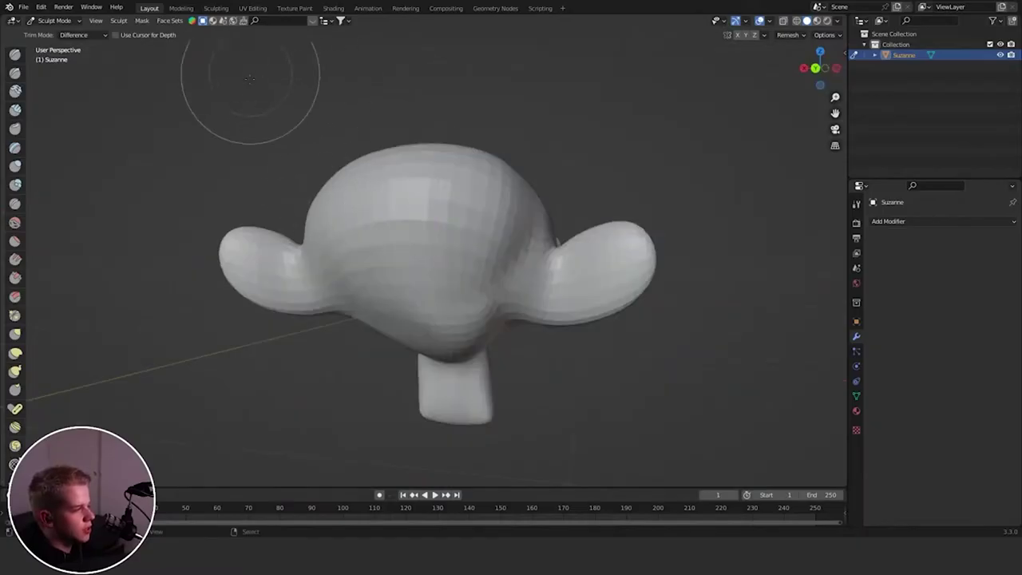
- Cut the whole top off the monkey's head with Box Trim from the rear view
mouse_move(250, 79)
mouse_down()
mouse_move(524, 206)
mouse_move(610, 216)
mouse_up()
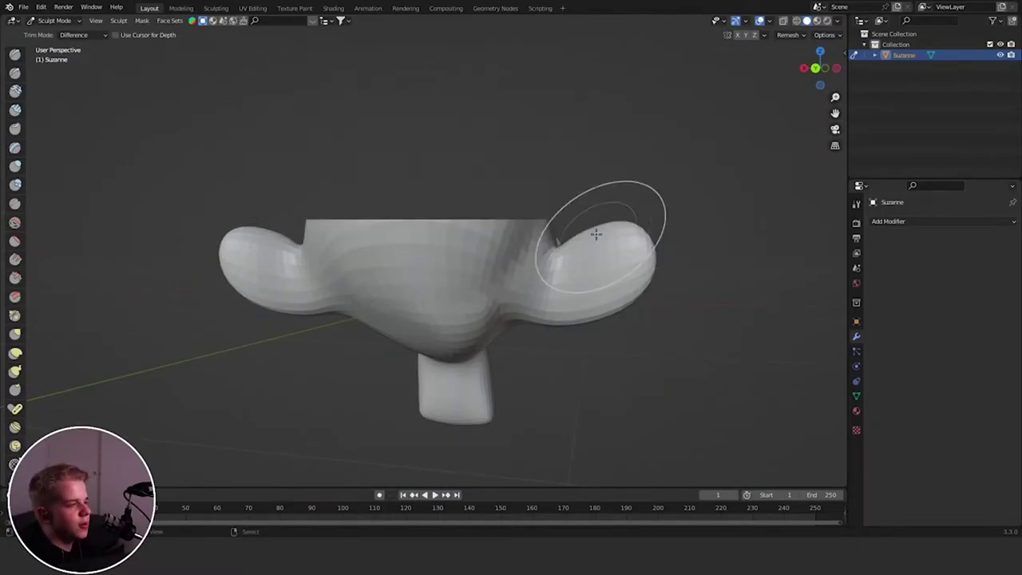
middle_drag(596, 231, 591, 249)
middle_drag(600, 192, 516, 190)
drag(451, 407, 635, 137)
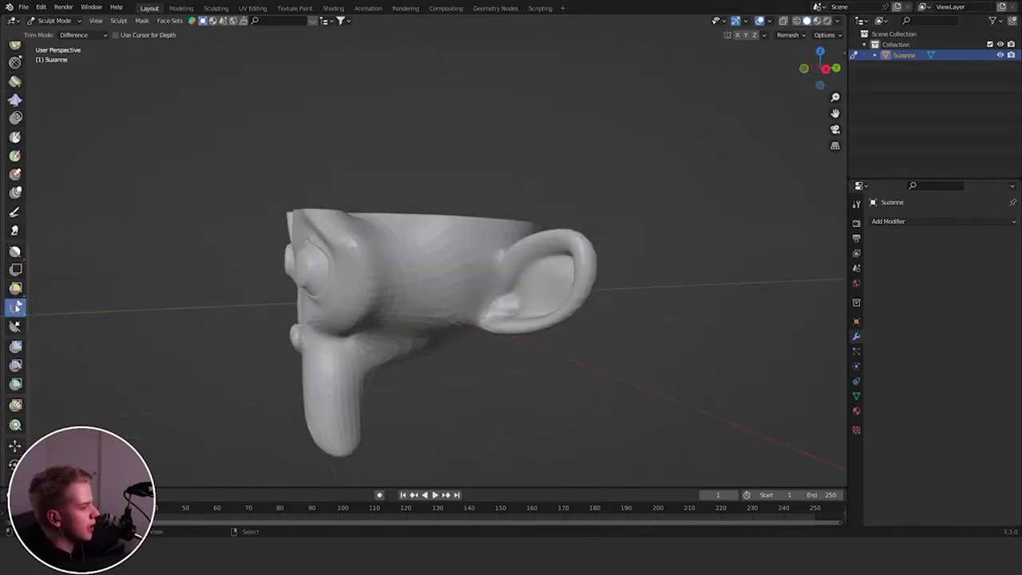
- Cut a freehand area through the monkey's face with Lasso Trim, and undo both this cut and the box trim
click(15, 308)
click(73, 337)
middle_drag(465, 204, 557, 249)
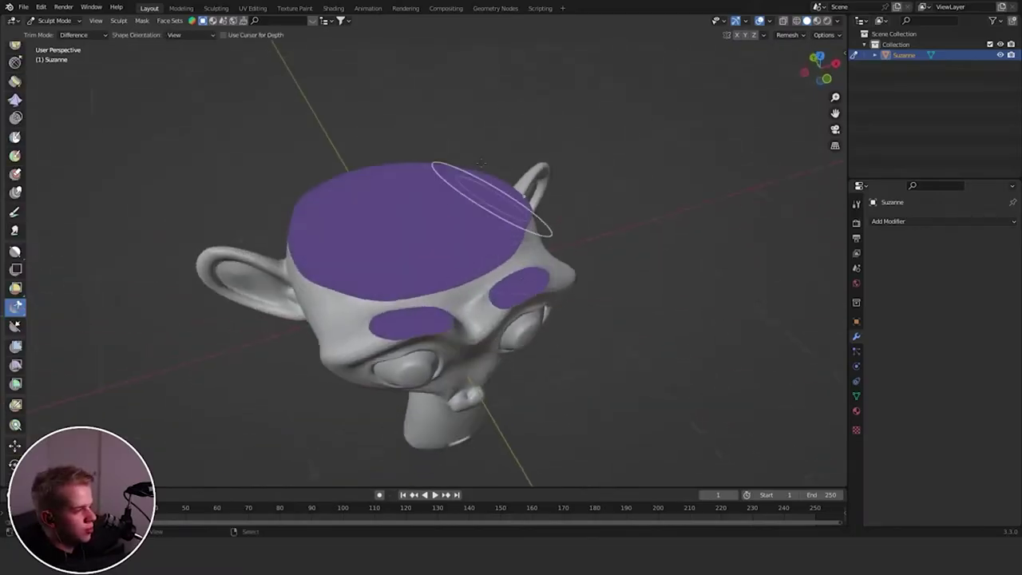
mouse_move(454, 146)
mouse_down()
mouse_move(623, 290)
mouse_move(357, 422)
mouse_move(206, 365)
mouse_up()
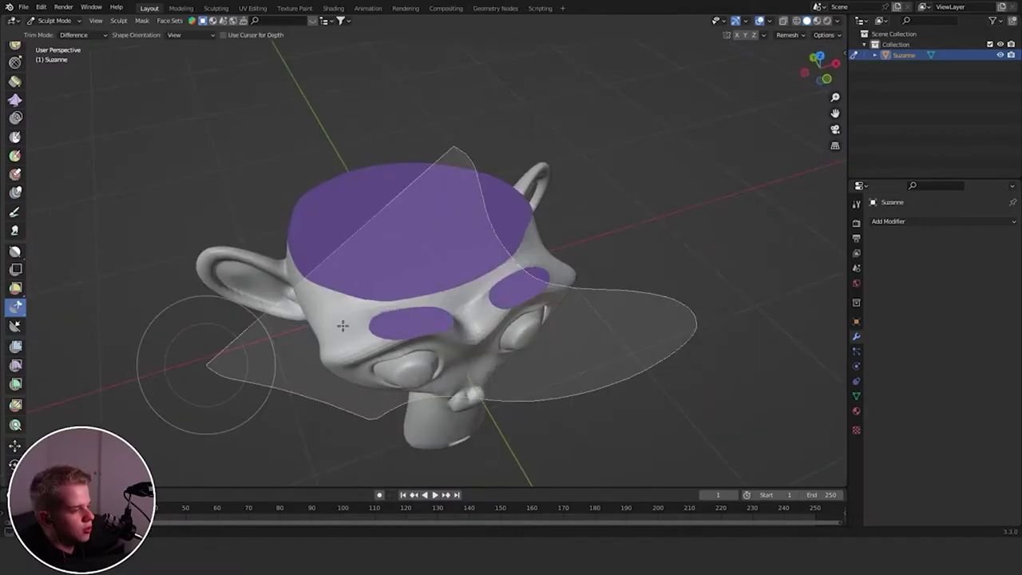
mouse_move(482, 234)
middle_down()
mouse_move(401, 218)
mouse_move(443, 272)
mouse_move(398, 255)
mouse_move(575, 332)
middle_up()
key(ctrl+z)
key(ctrl+z)
- Try flattening the monkey's head along a line with the Line Project tool, and undo the projection
click(16, 328)
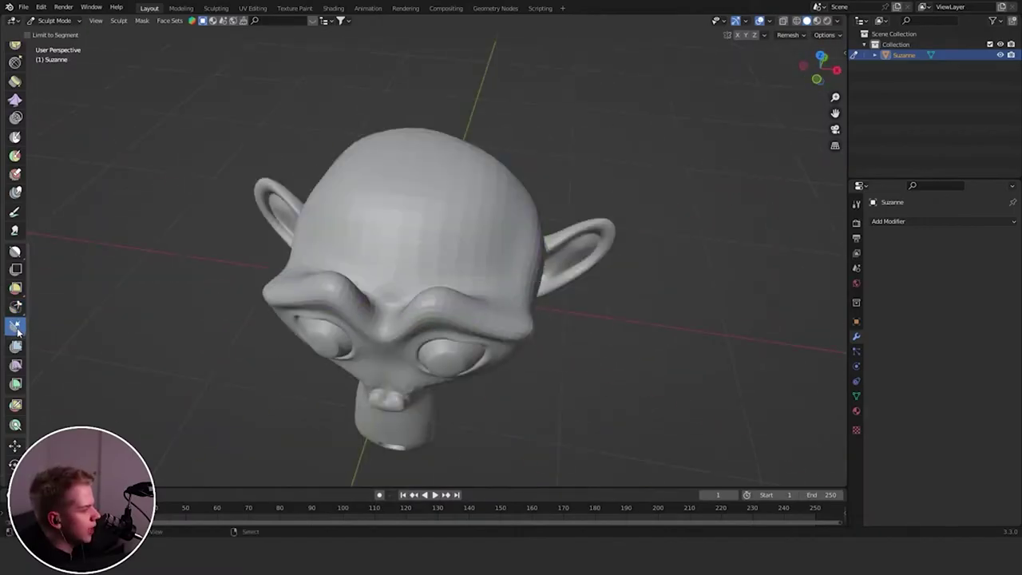
mouse_move(487, 222)
middle_down()
mouse_move(399, 226)
mouse_move(358, 210)
mouse_move(442, 252)
middle_up()
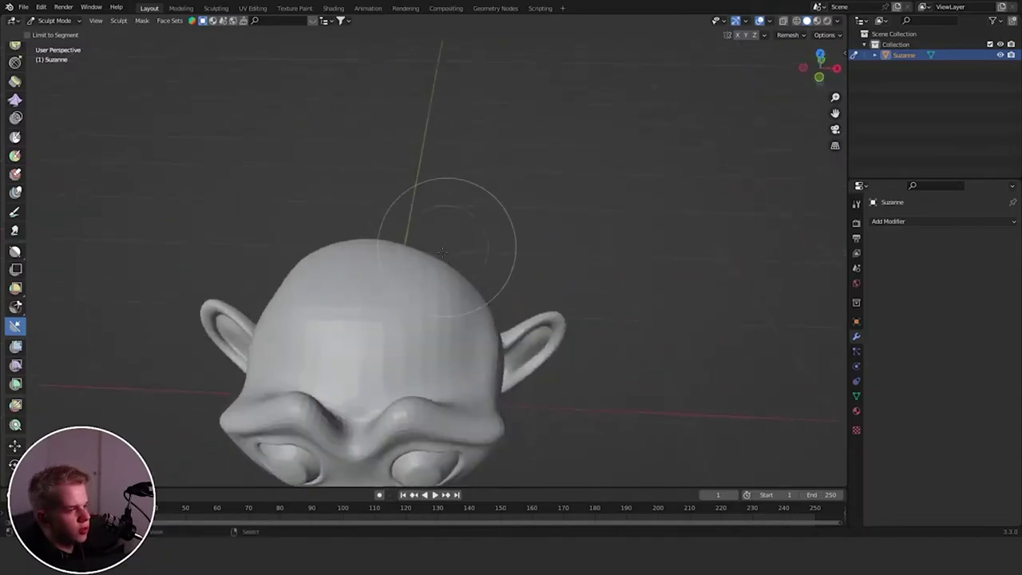
drag(276, 238, 550, 269)
right_click(551, 269)
drag(211, 205, 497, 281)
key(ctrl+z)
- Flatten the top of the monkey's head along two slanted lines with the Line Project tool
drag(571, 286, 80, 351)
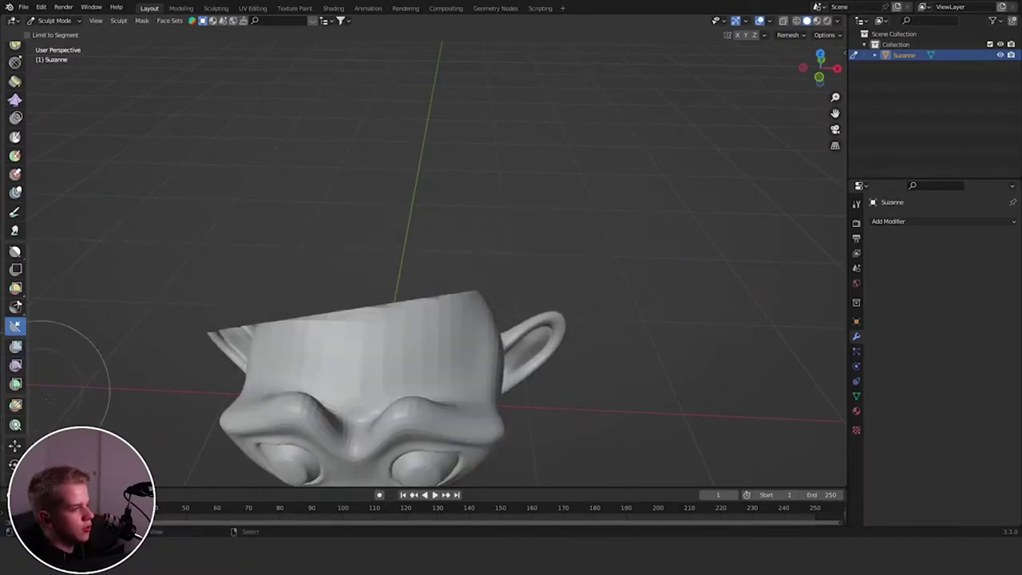
drag(562, 277, 171, 445)
middle_drag(421, 226, 53, 298)
scroll(25, 354, down, 2)
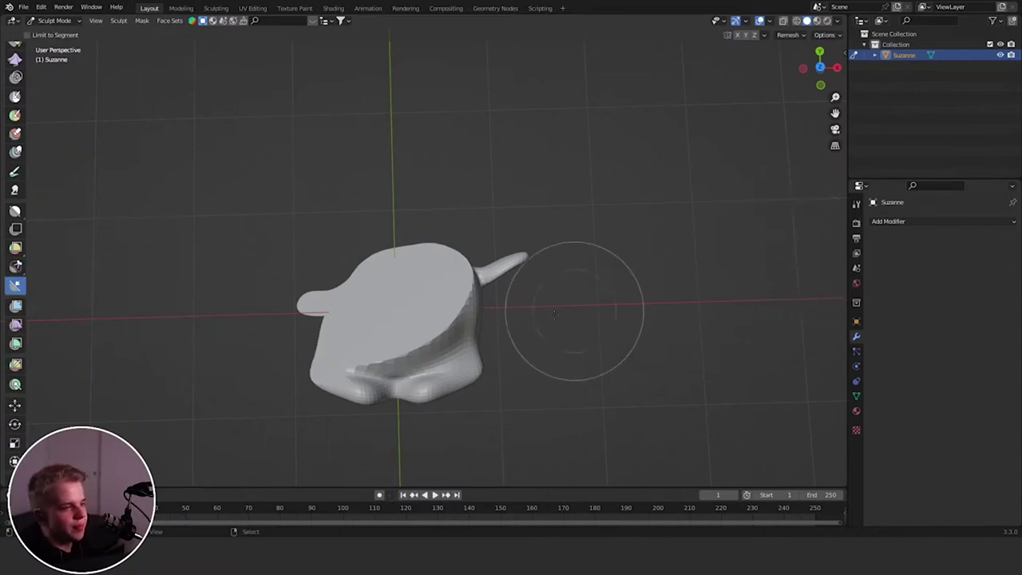
- Examine the flattened monkey head's mesh in Edit Mode and return to Sculpt Mode
mouse_move(554, 314)
middle_down()
mouse_move(506, 301)
mouse_move(590, 351)
mouse_move(599, 342)
middle_up()
key(Tab)
key(Tab)
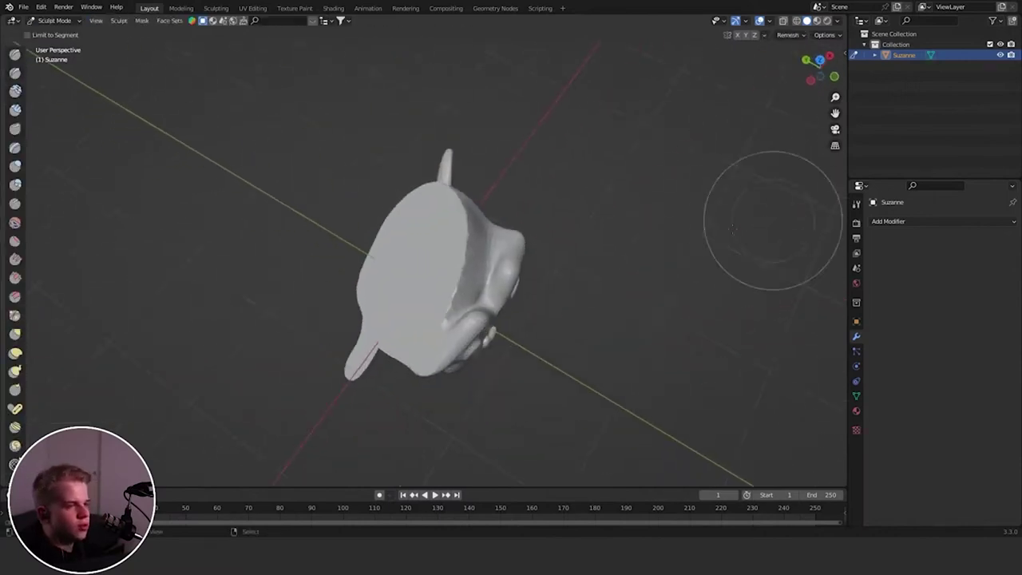
key(Tab)
middle_drag(412, 239, 428, 225)
scroll(428, 224, up, 2)
key(Tab)
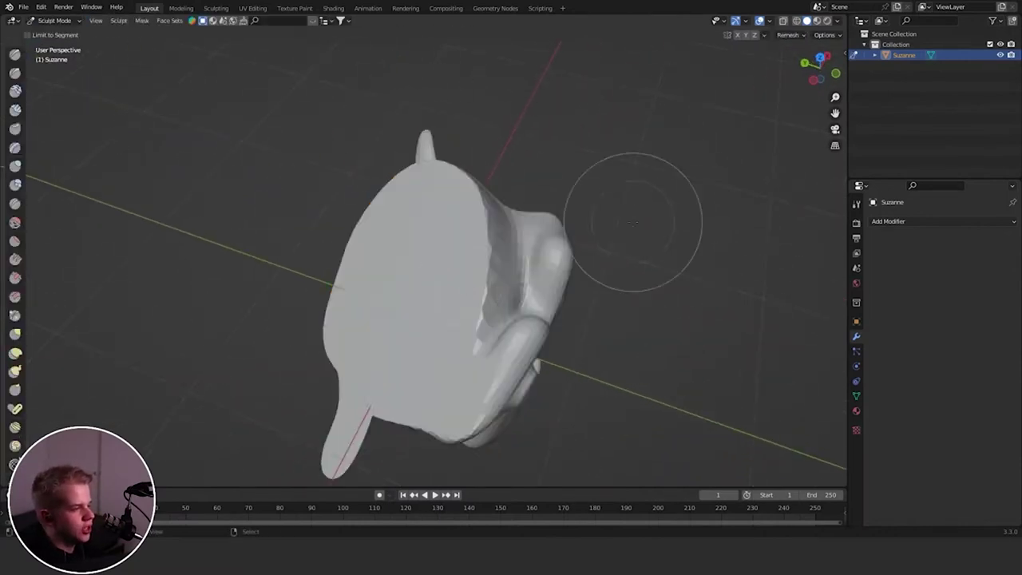
- Try inflating the whole flattened head with the Mesh Filter tool at strength 1.000, and undo it
click(855, 204)
scroll(14, 360, down, 10)
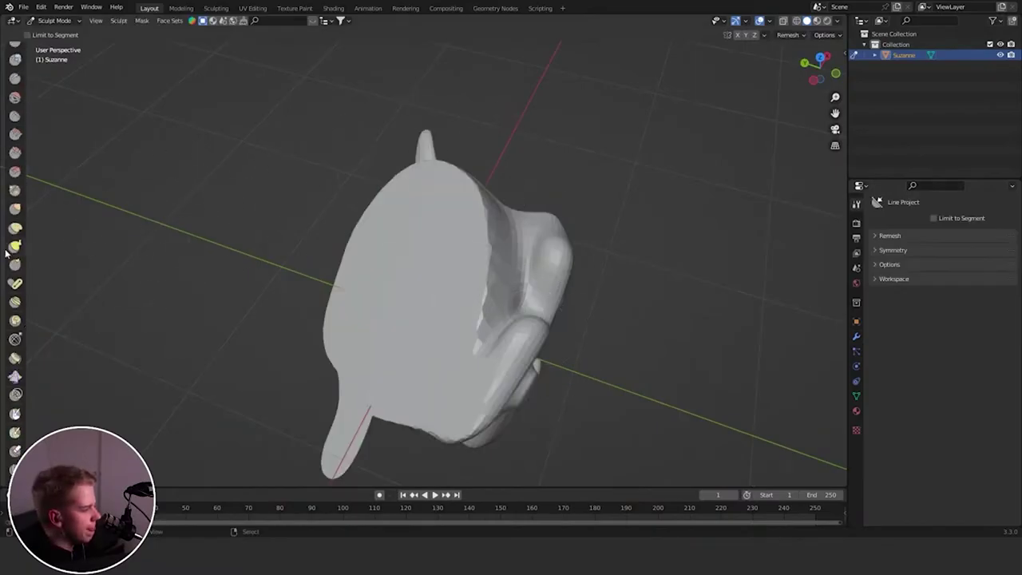
scroll(9, 364, down, 5)
click(15, 361)
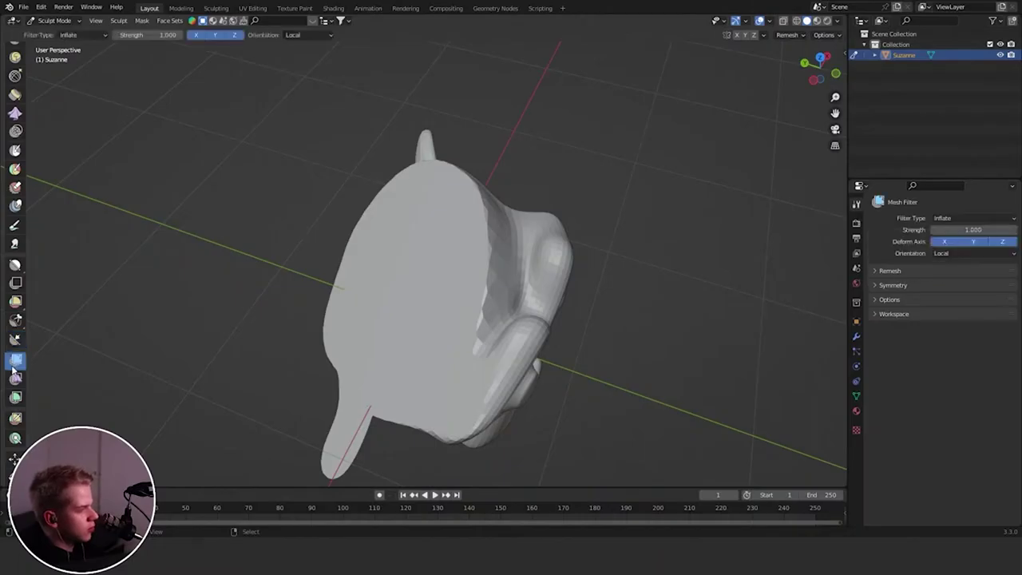
drag(232, 304, 589, 334)
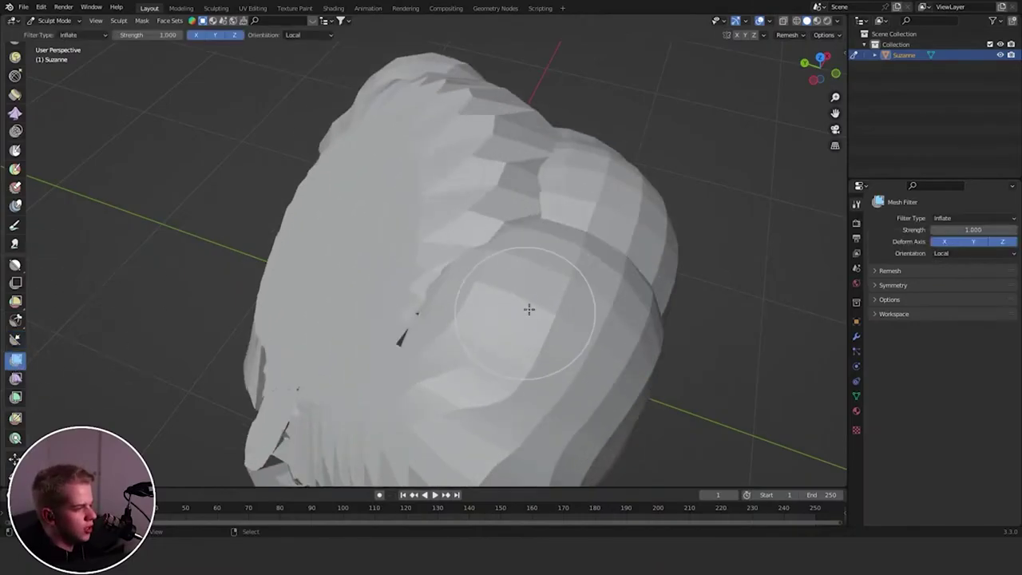
key(ctrl+z)
- Repeat the Inflate mesh filter on the head from other angles with varying amounts, undoing each attempt
middle_drag(631, 315, 510, 257)
scroll(511, 257, up, 2)
drag(510, 258, 635, 455)
key(ctrl+z)
drag(461, 231, 663, 347)
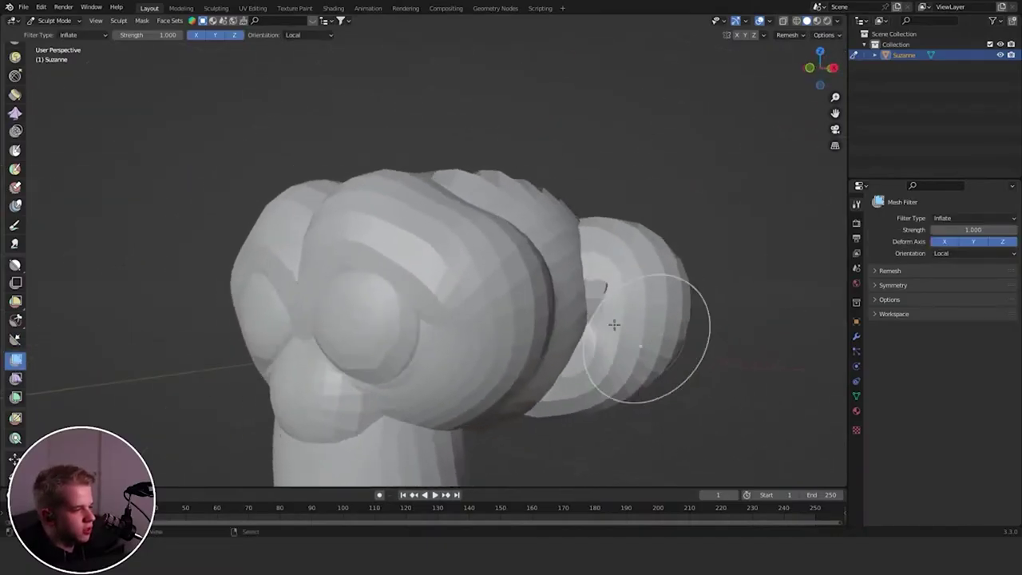
key(ctrl+z)
mouse_move(479, 272)
mouse_down()
mouse_move(535, 321)
mouse_move(623, 342)
mouse_move(491, 338)
mouse_move(399, 312)
mouse_up()
key(ctrl+z)
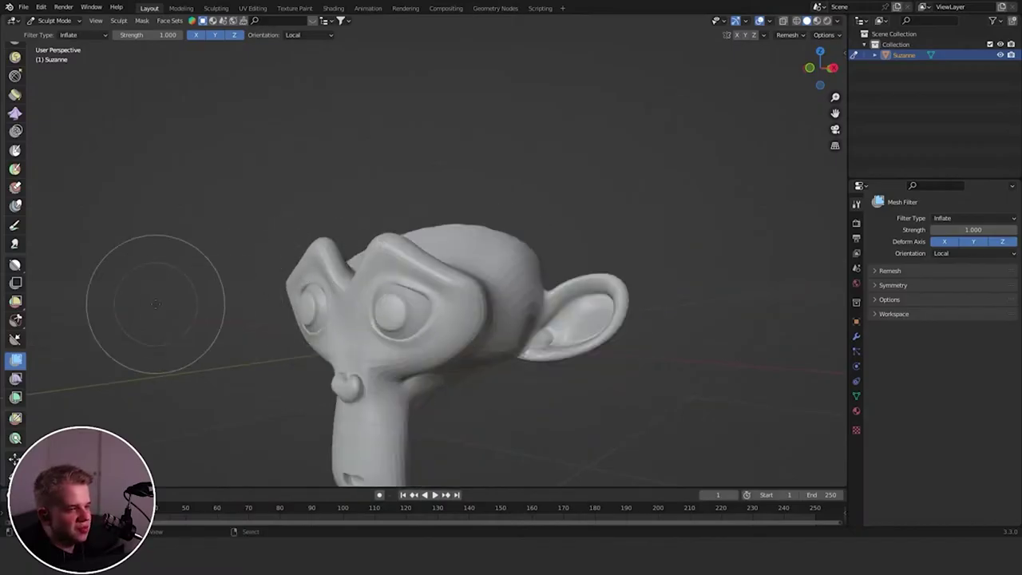
- Set the mesh filter type to Sharpen and back to Inflate, try inflating the head slightly, and undo it
click(955, 218)
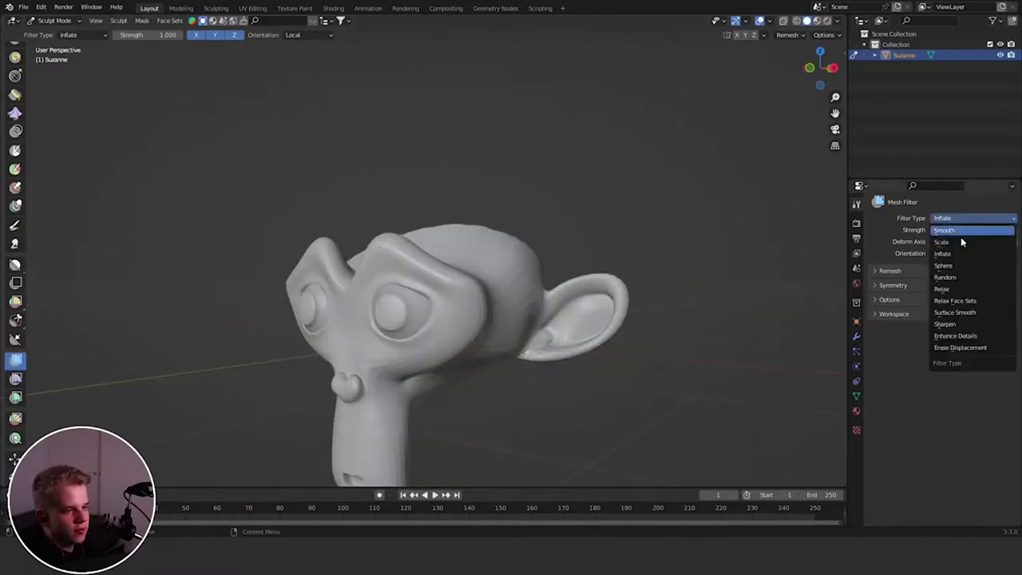
click(958, 325)
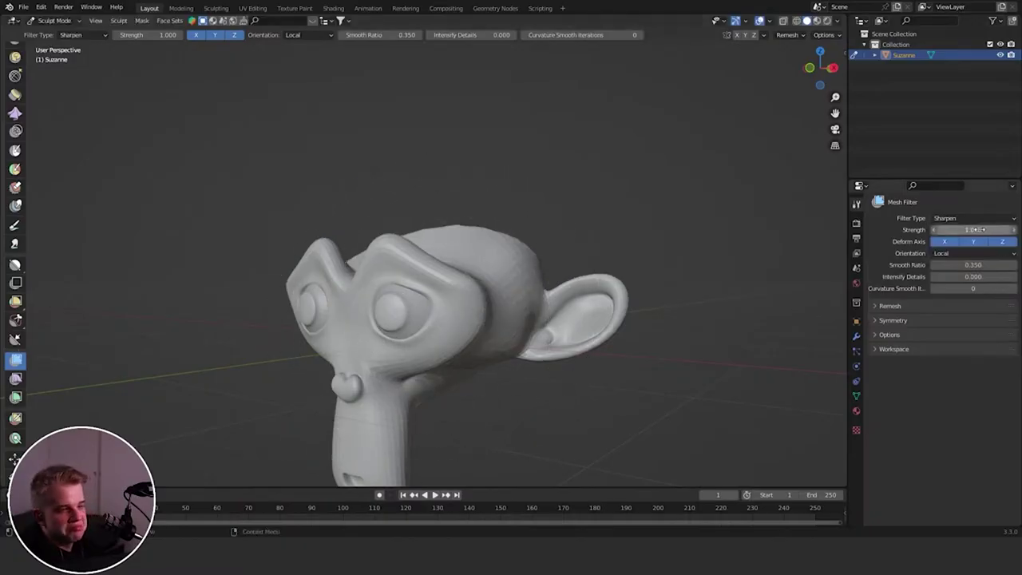
click(977, 219)
click(947, 253)
drag(444, 302, 499, 239)
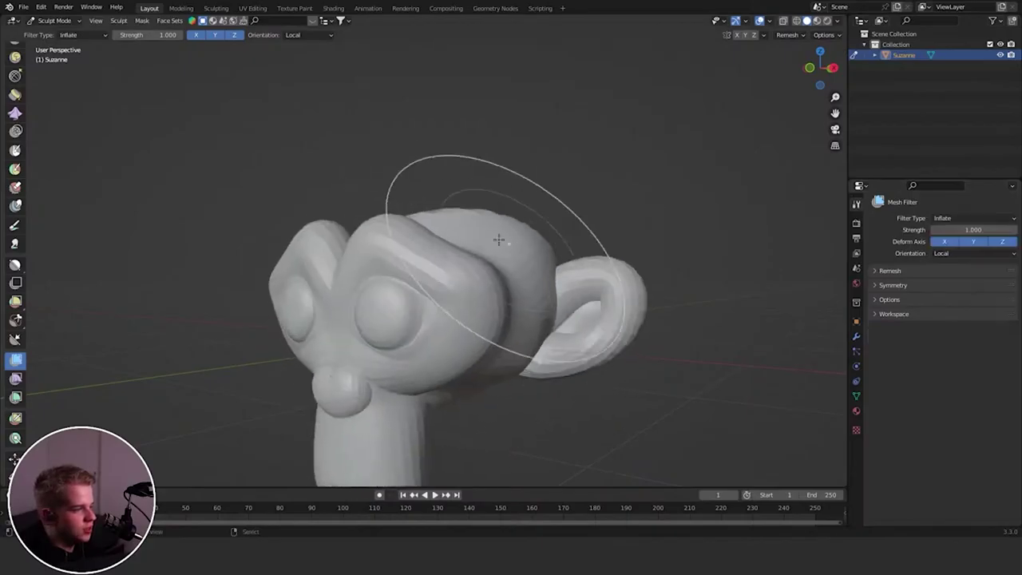
key(ctrl+z)
- Try the Random mesh filter on the head, undo it, and look through the other filter types
click(958, 220)
click(963, 278)
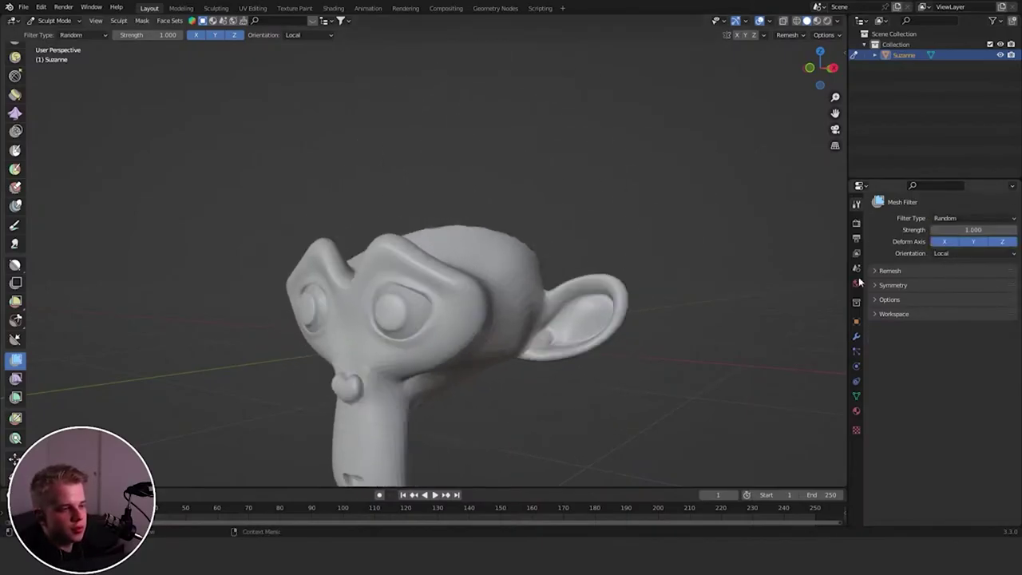
drag(418, 283, 510, 230)
key(ctrl+z)
click(957, 219)
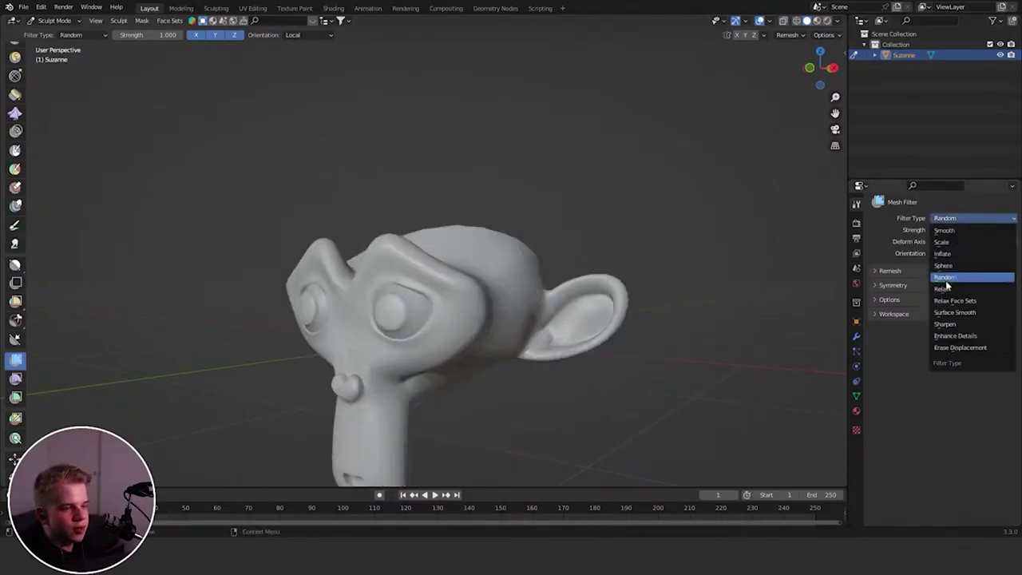
click(954, 330)
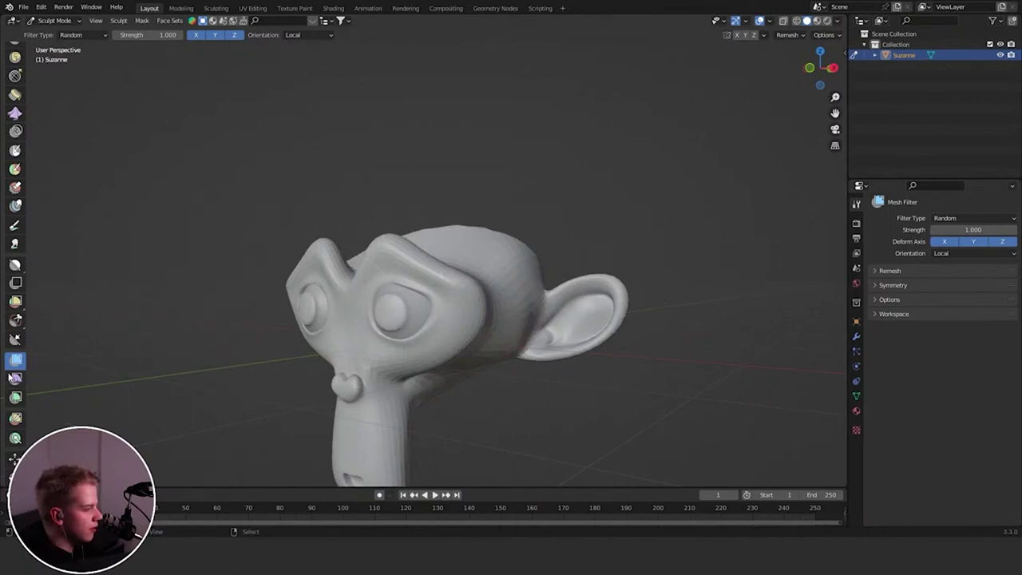
- Try the Cloth Filter tool with the Gravity type on the monkey's face, and undo it
click(13, 377)
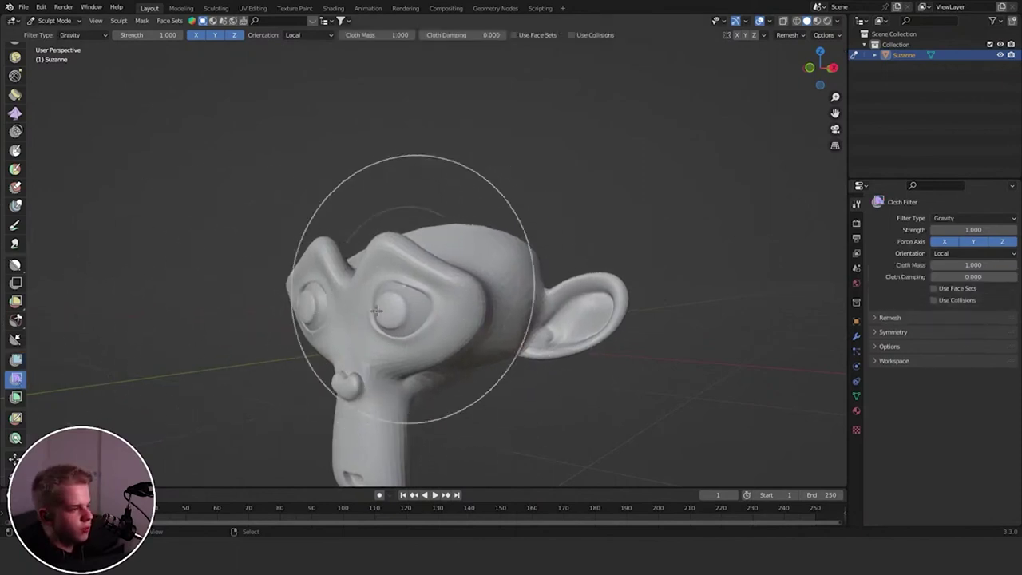
drag(376, 311, 335, 316)
key(ctrl+z)
- Try the Expand type of the Cloth Filter on the whole head, view the result closely, and undo it
scroll(495, 230, down, 4)
middle_drag(448, 271, 424, 293)
scroll(481, 262, up, 3)
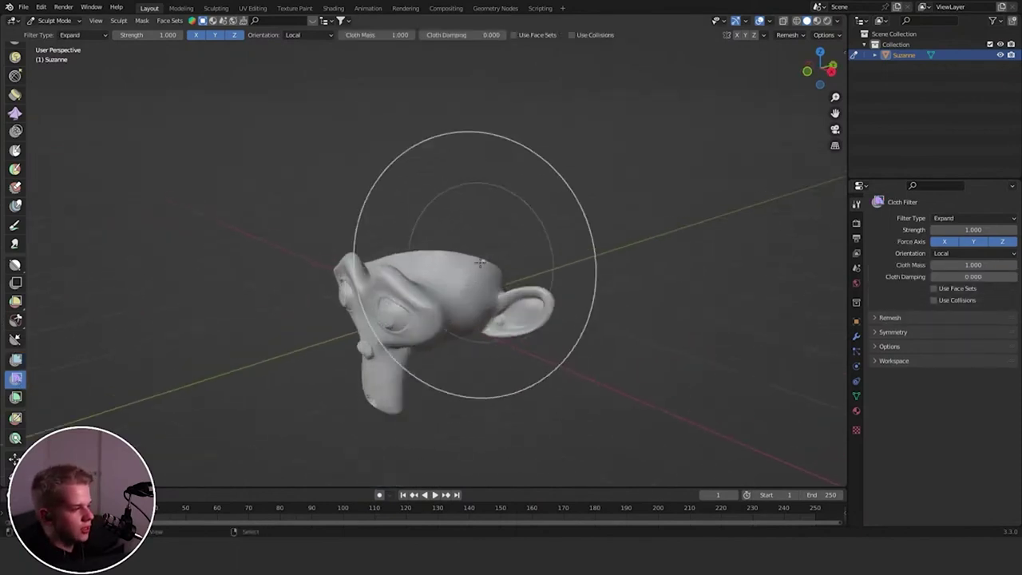
middle_drag(480, 262, 471, 280)
drag(474, 293, 536, 281)
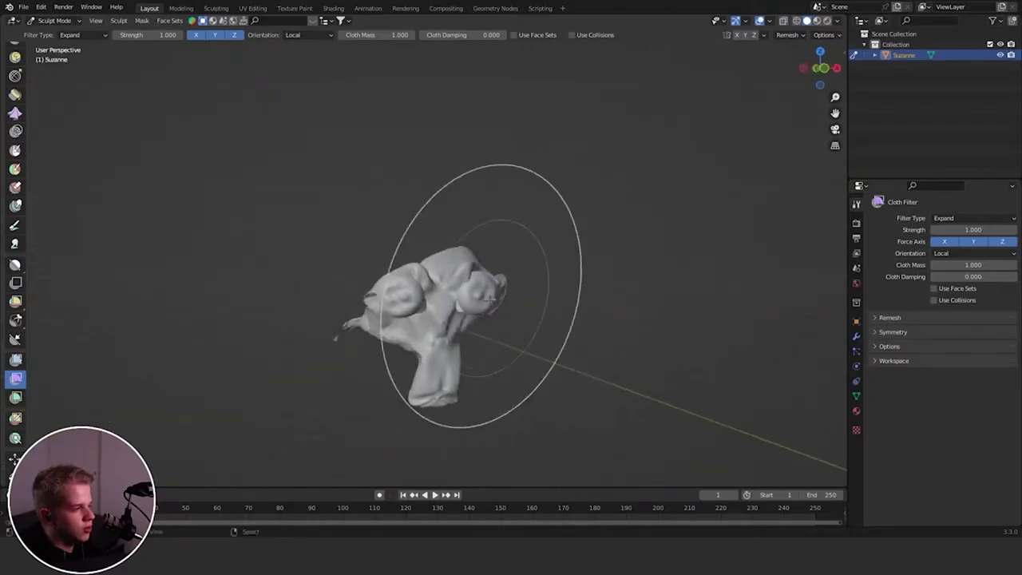
middle_drag(465, 286, 563, 257)
scroll(511, 296, up, 5)
key(ctrl+z)
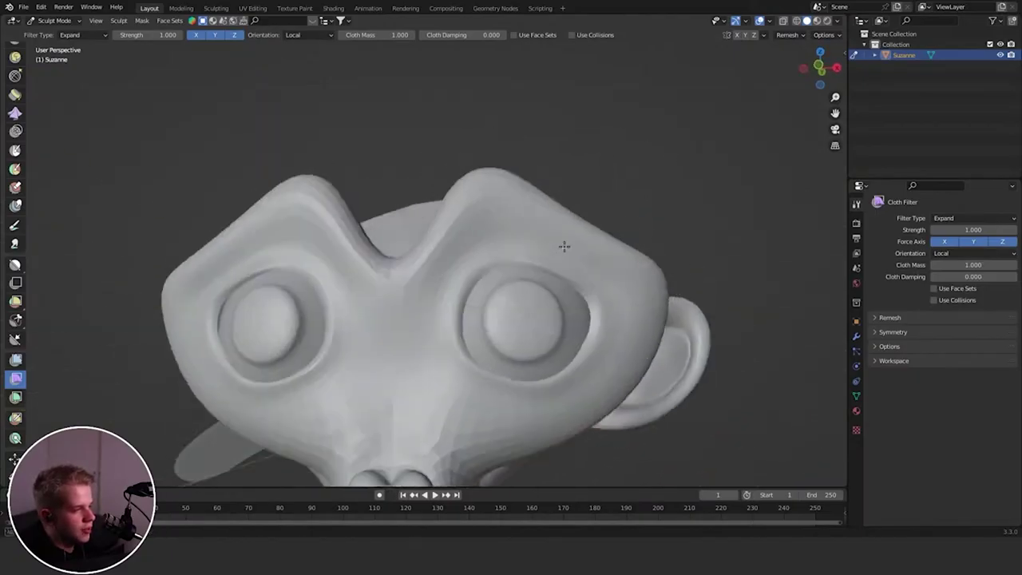
- Distort the whole monkey head with the Cloth Filter set to Pinch
scroll(468, 292, down, 4)
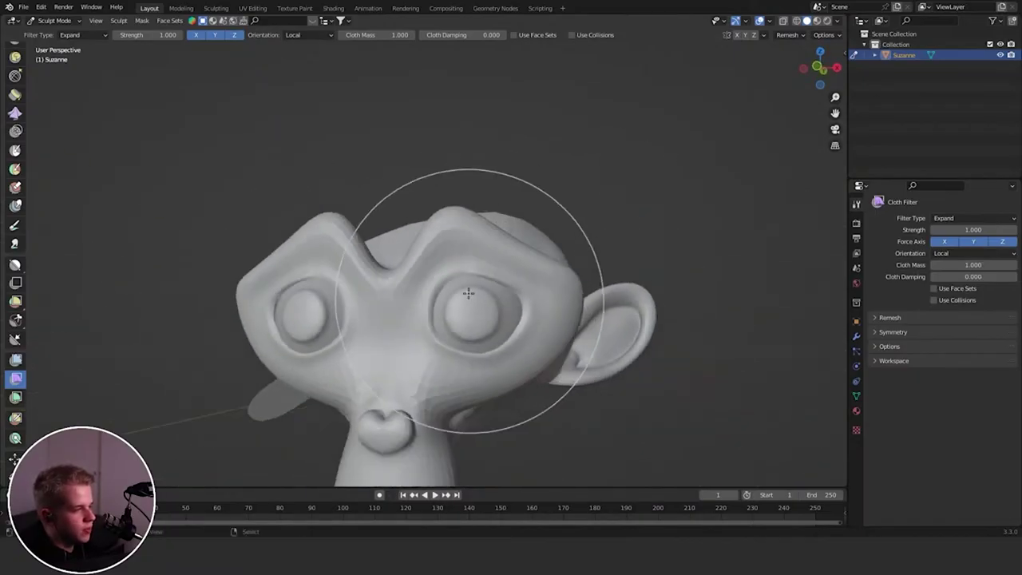
drag(468, 292, 468, 287)
middle_drag(468, 288, 495, 316)
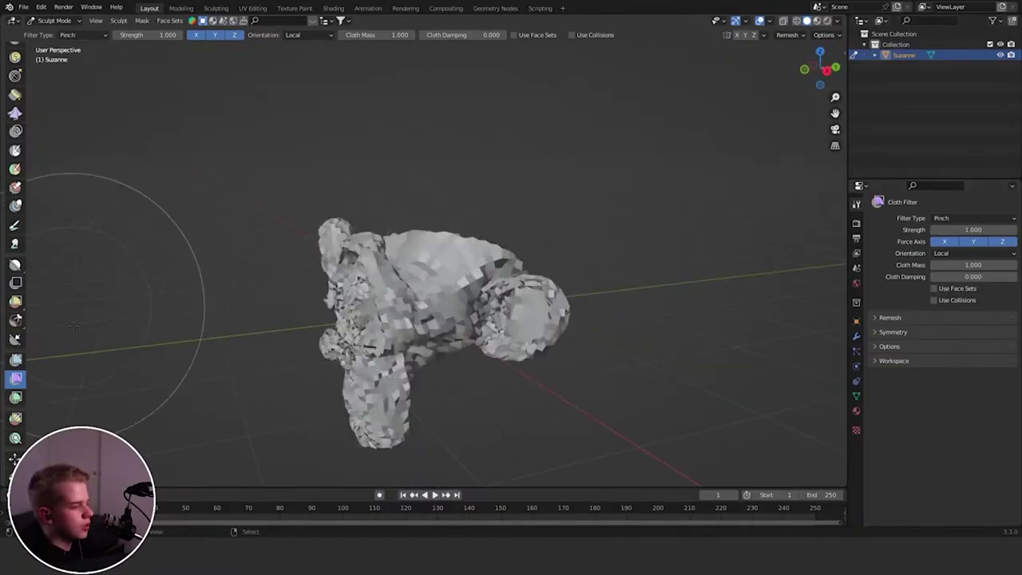
- Show the Color Filter tool and the Edit Face Set tool in Grow Face Set mode while viewing the distorted head
click(17, 397)
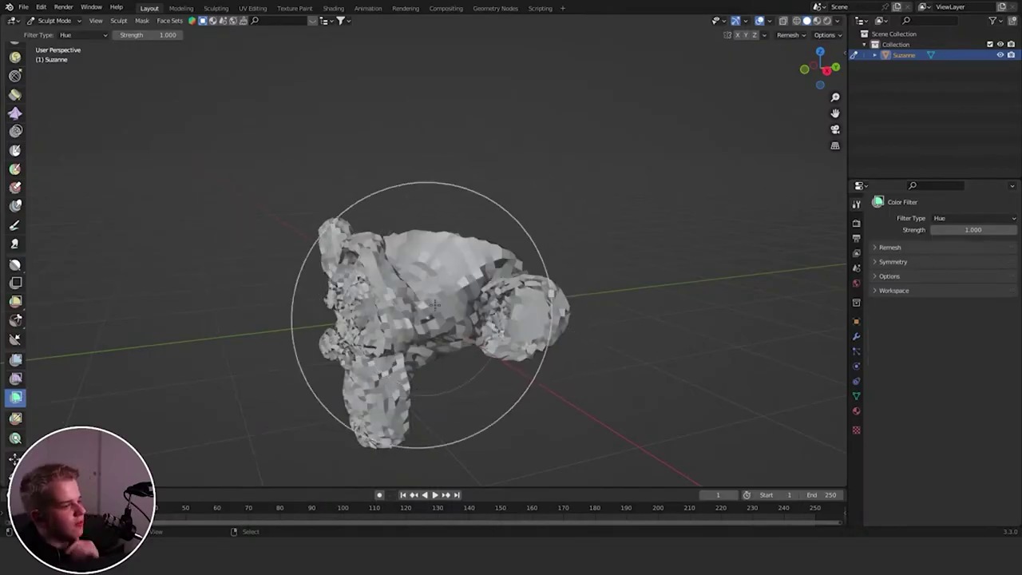
middle_drag(346, 318, 671, 227)
click(16, 417)
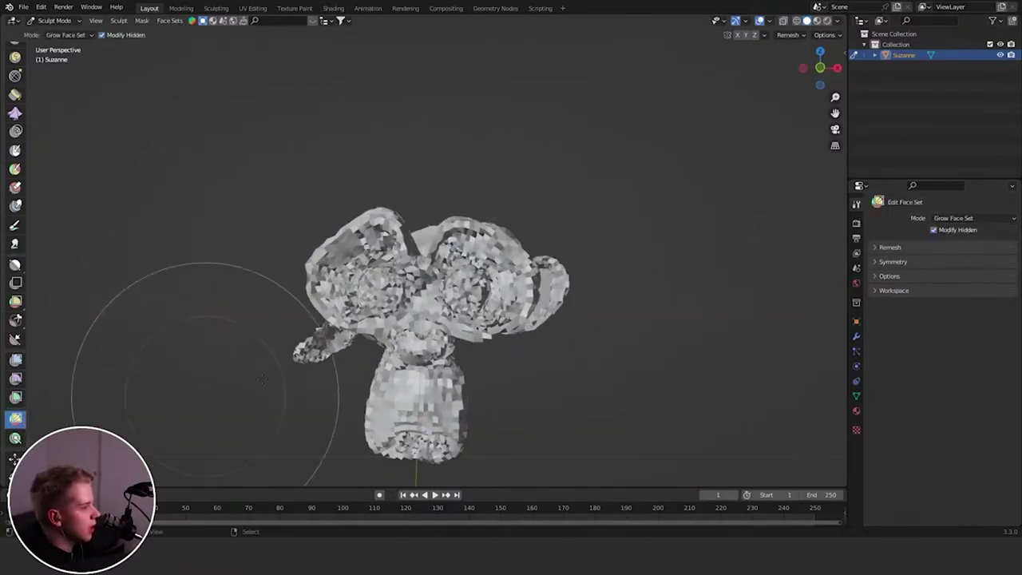
middle_drag(529, 224, 476, 296)
middle_drag(472, 259, 432, 292)
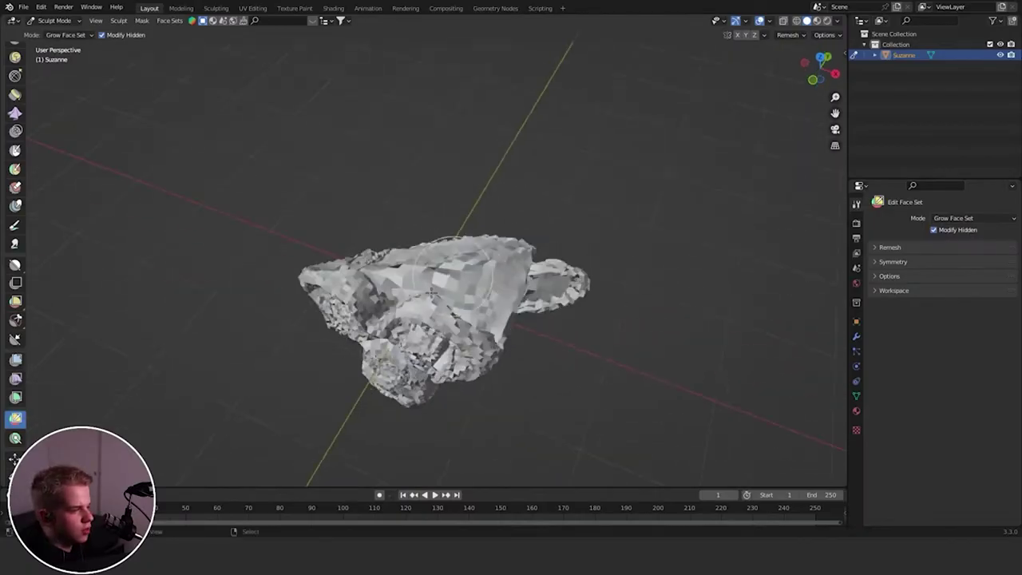
- Try the Mask by Color tool on the side of the monkey's head, and undo the mask
click(15, 438)
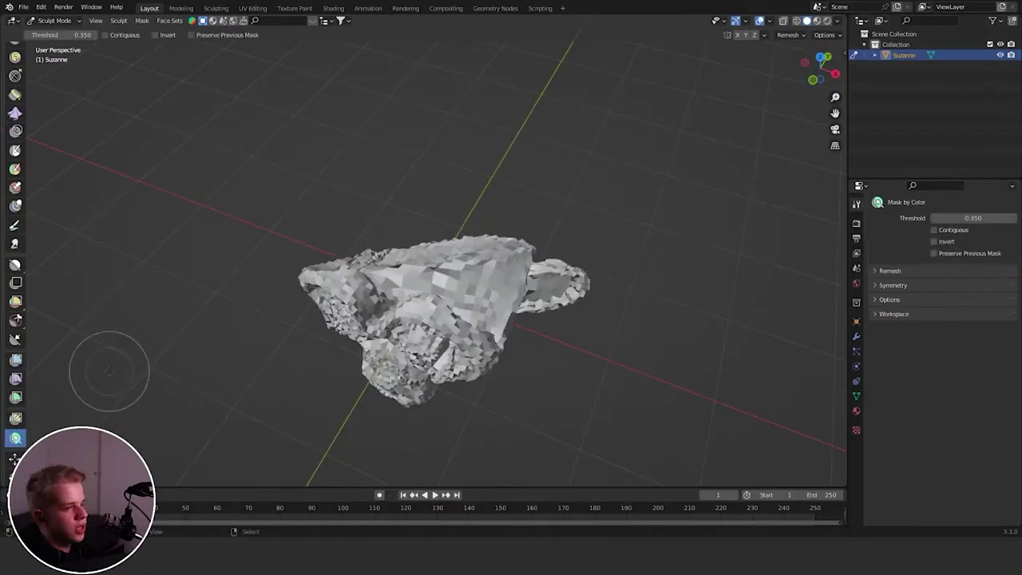
click(506, 299)
key(ctrl+z)
middle_drag(441, 342, 432, 257)
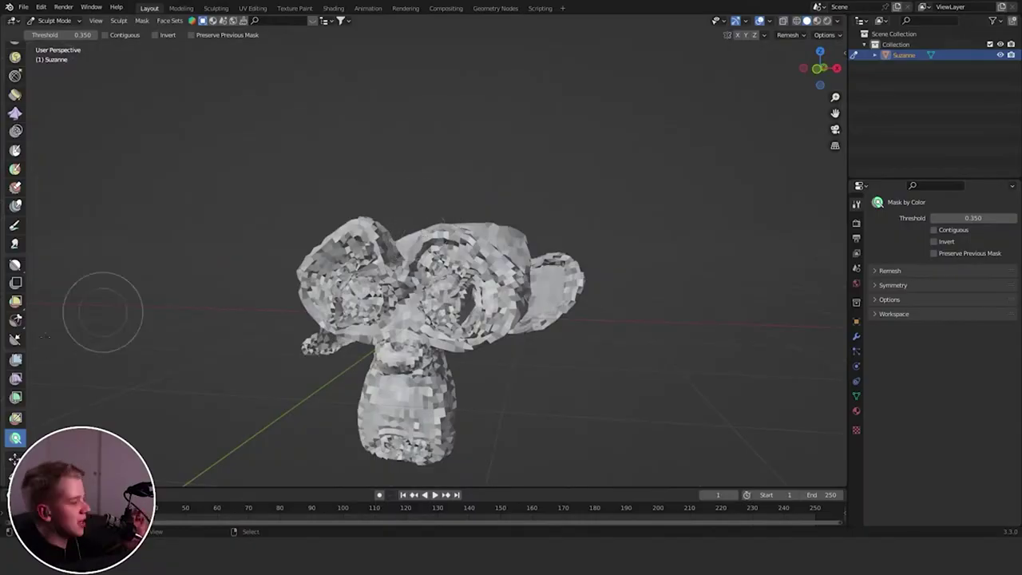
scroll(3, 366, down, 3)
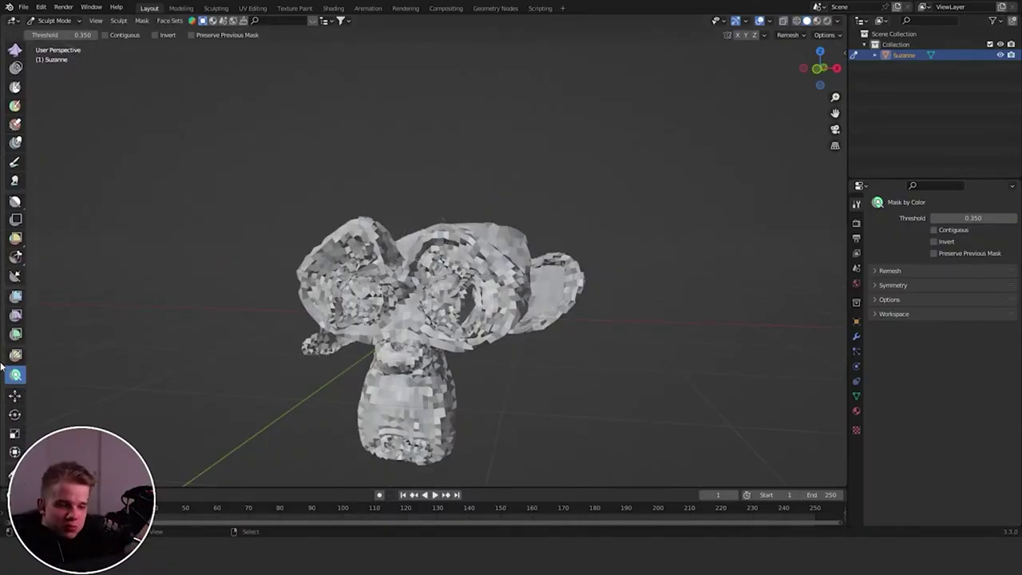